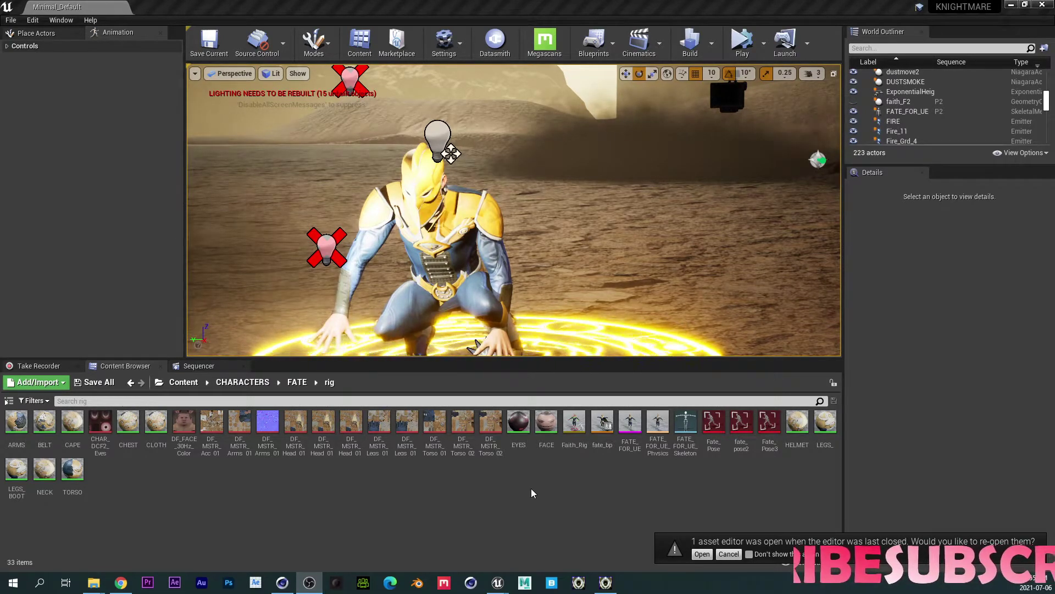
Step: Open the Faith_Rig control rig asset and examine the Forwards Solve and Backwards Solve networks in its Rig Graph
double_click(576, 426)
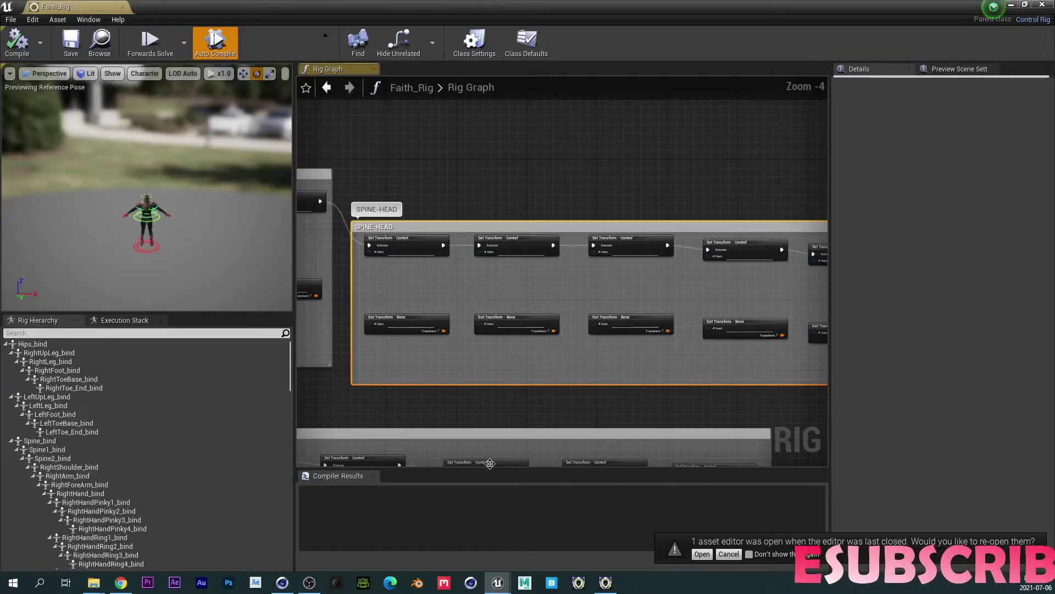
right_click_drag(576, 166, 342, 387)
right_click_drag(464, 284, 465, 178)
scroll(485, 306, "up", 8)
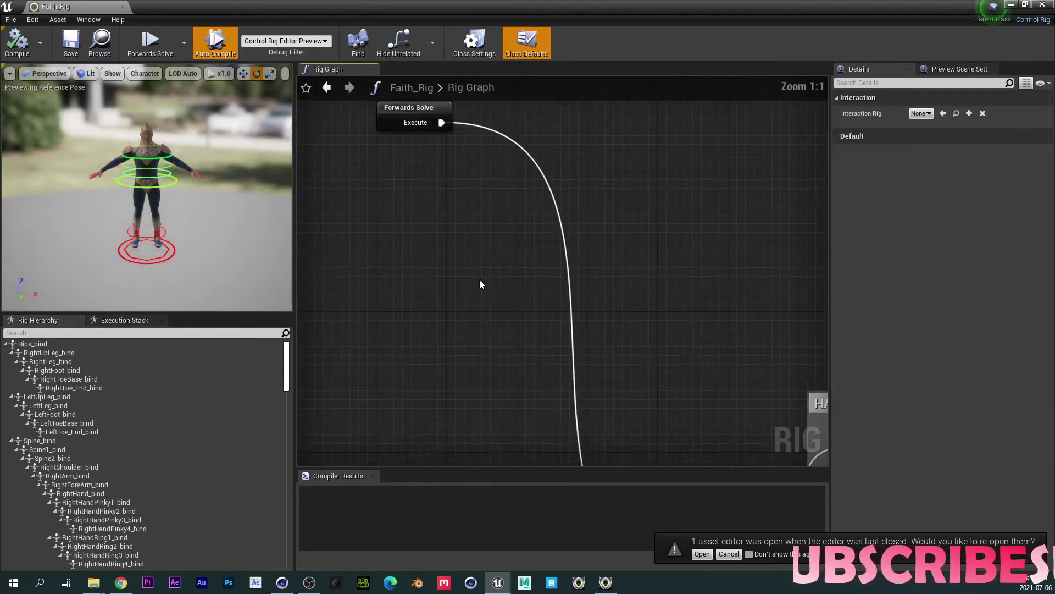
right_click_drag(480, 281, 498, 338)
scroll(608, 212, "down", 4)
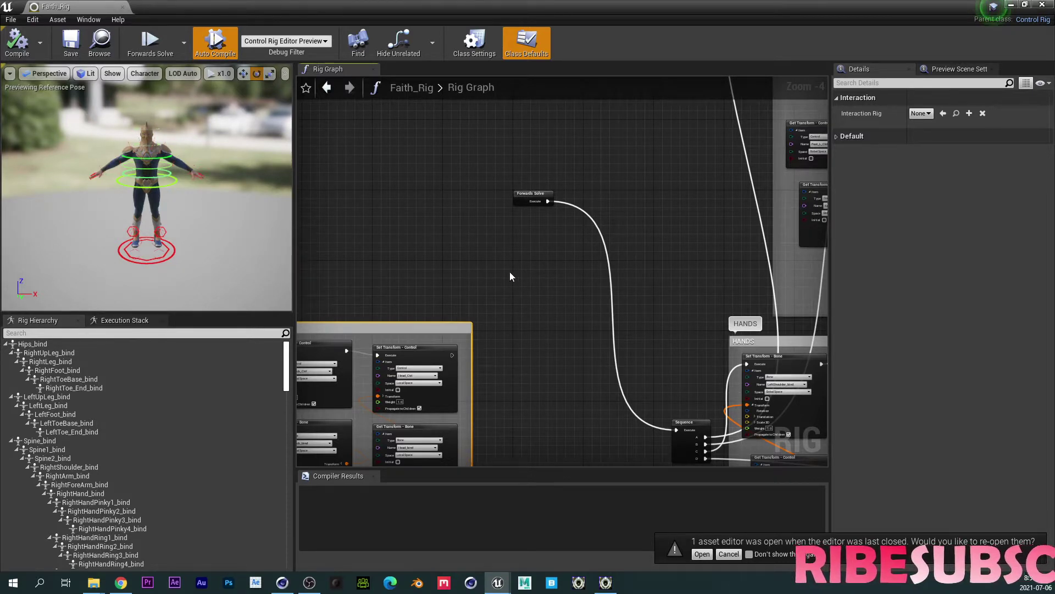
mouse_move(510, 271)
right_mouse_down()
mouse_move(1044, 142)
mouse_move(1054, 119)
mouse_move(515, 272)
right_mouse_up()
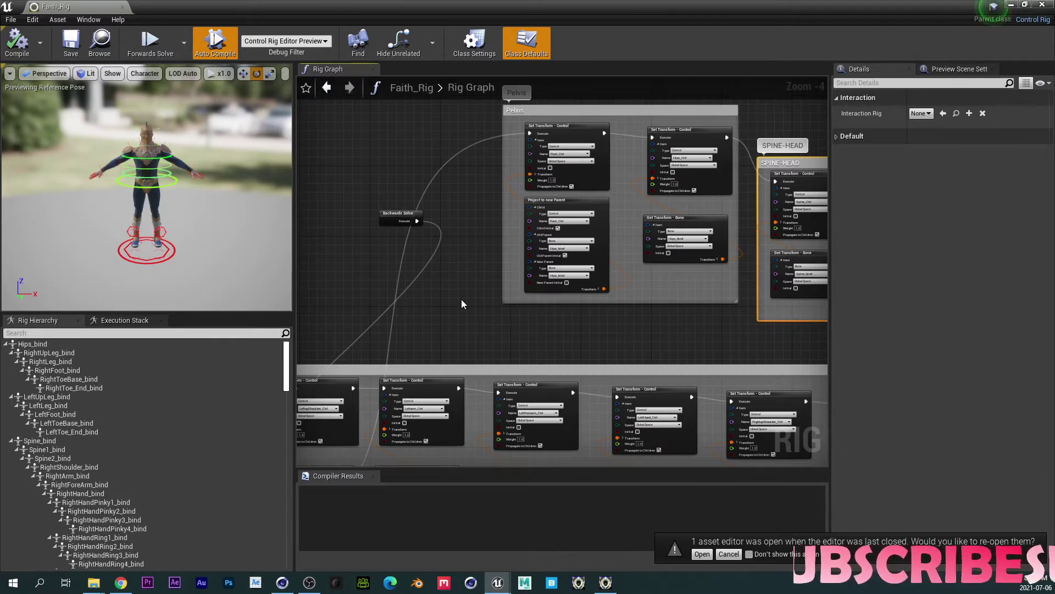
Step: Examine the character's body, hand and foot controls in the rig preview and select the right foot control
mouse_move(224, 276)
right_mouse_down()
mouse_move(224, 253)
mouse_move(230, 281)
right_mouse_up()
middle_click_drag(107, 226, 82, 188)
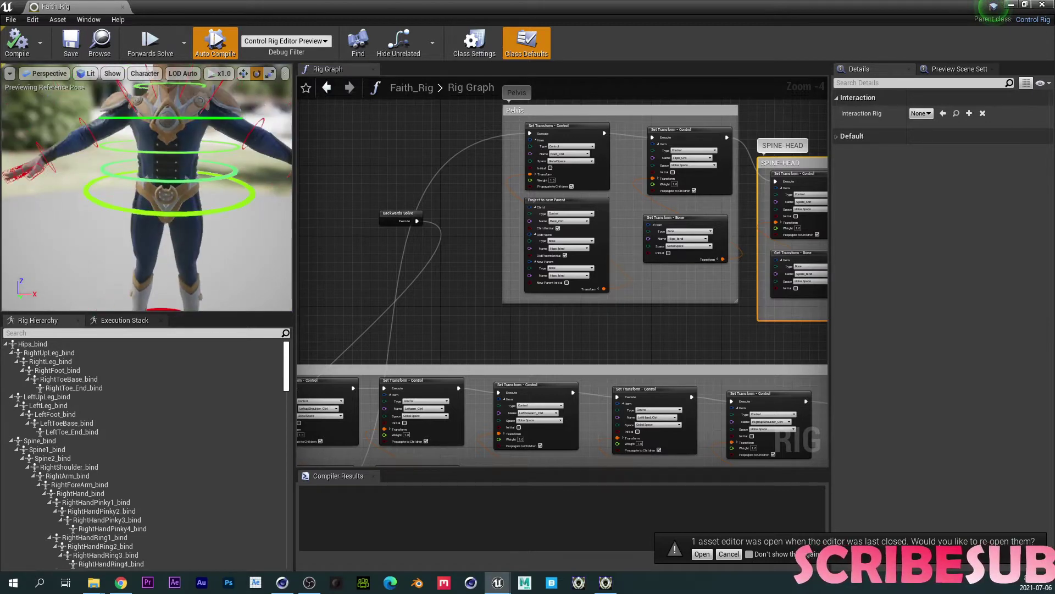
right_click_drag(151, 189, 202, 225)
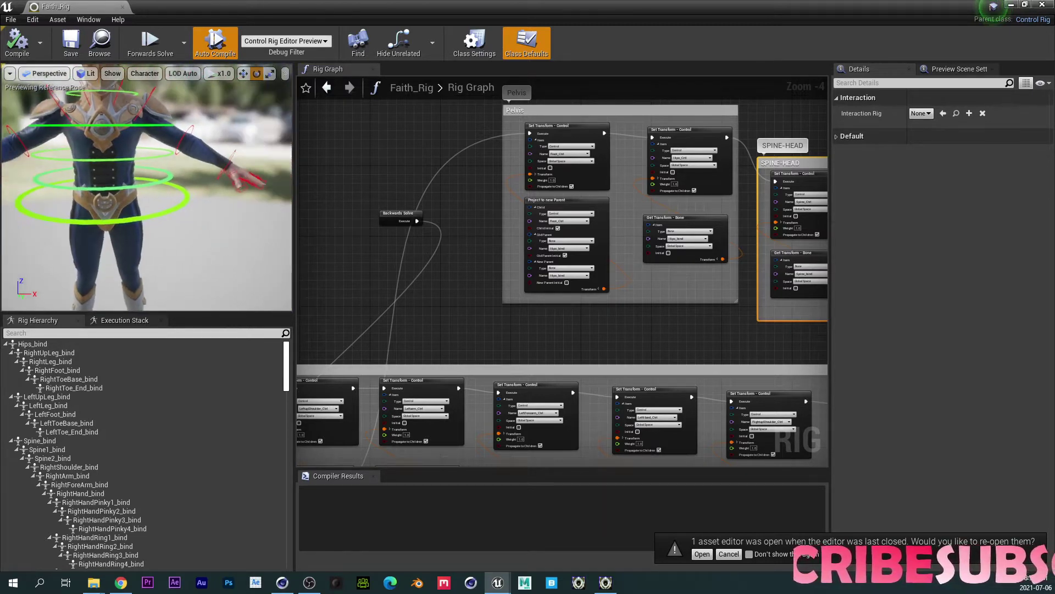
middle_click_drag(165, 165, 112, 276)
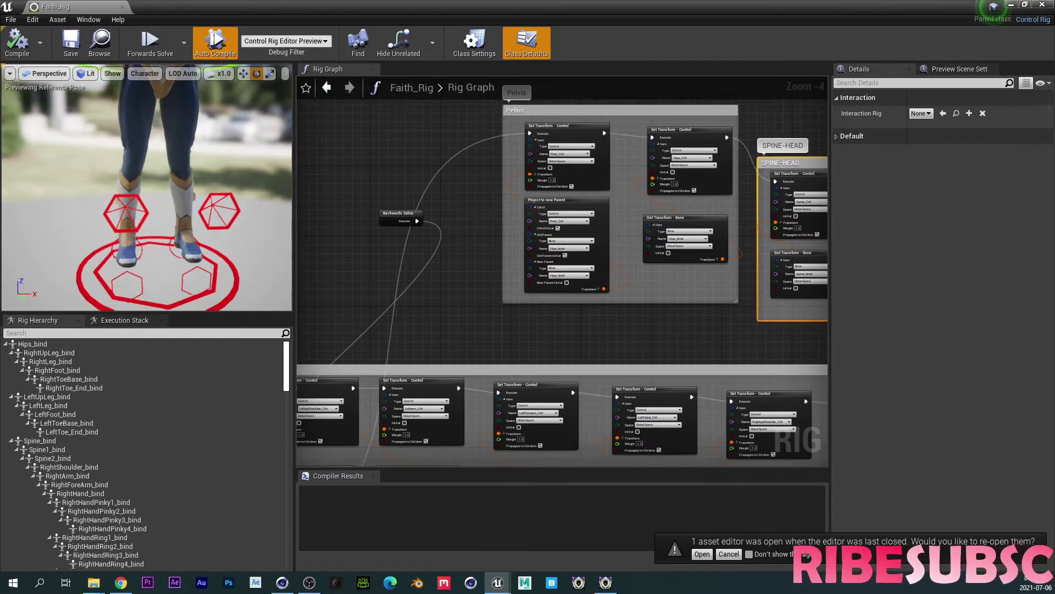
left_click(141, 262)
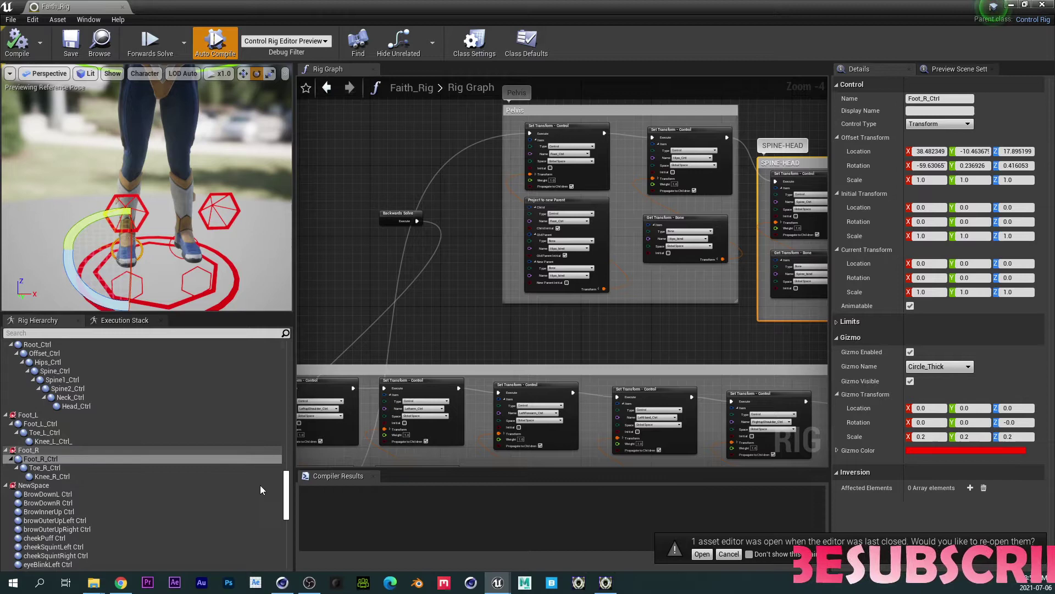
Step: Copy the global transform of the LeftFoot_bind bone onto the Foot_L_Ctrl control
left_click_drag(285, 483, 285, 387)
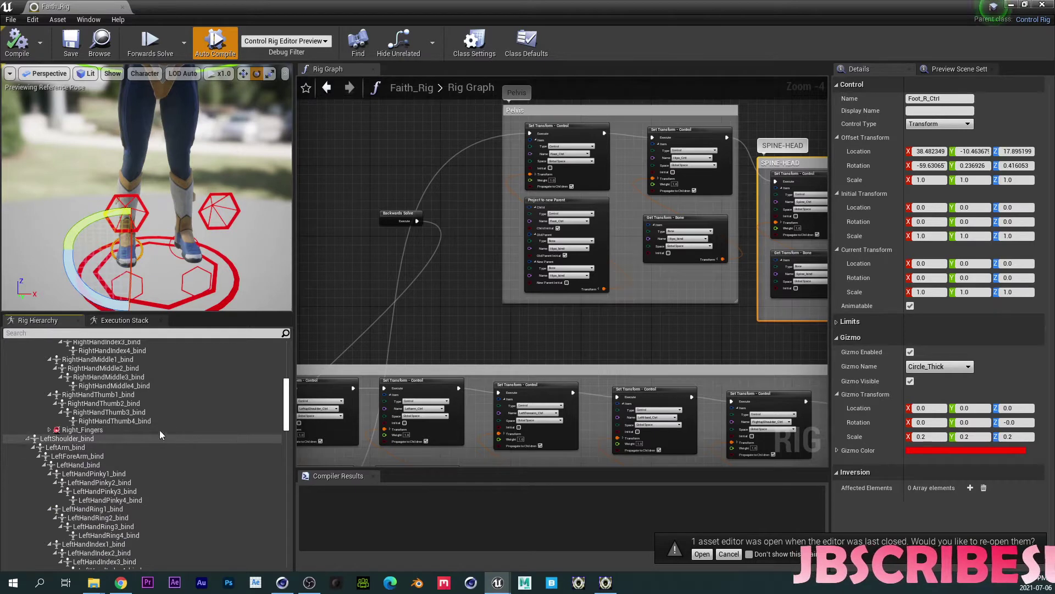
left_click_drag(285, 381, 287, 347)
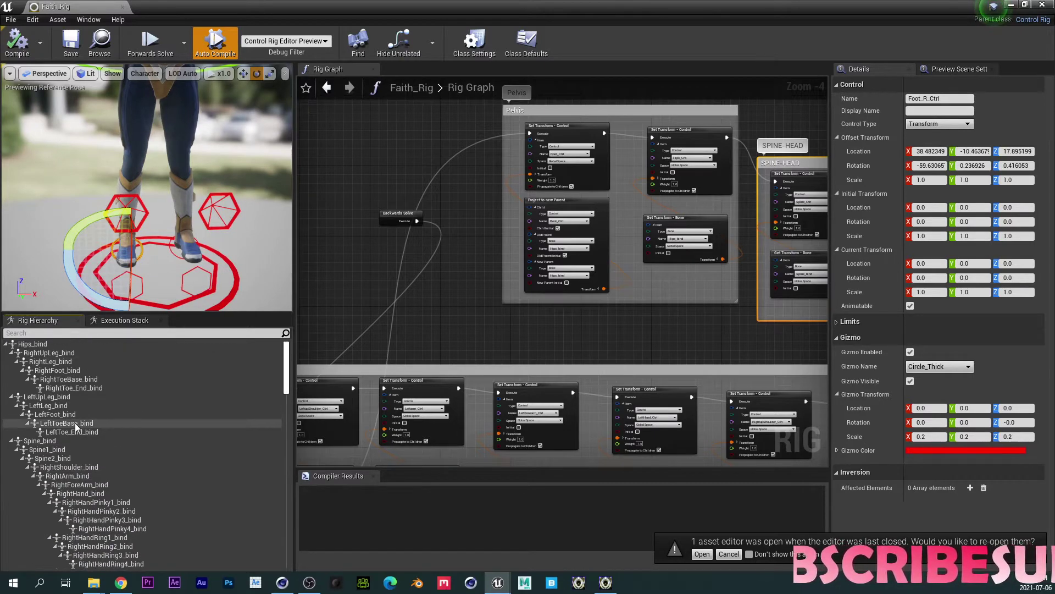
left_click(60, 415)
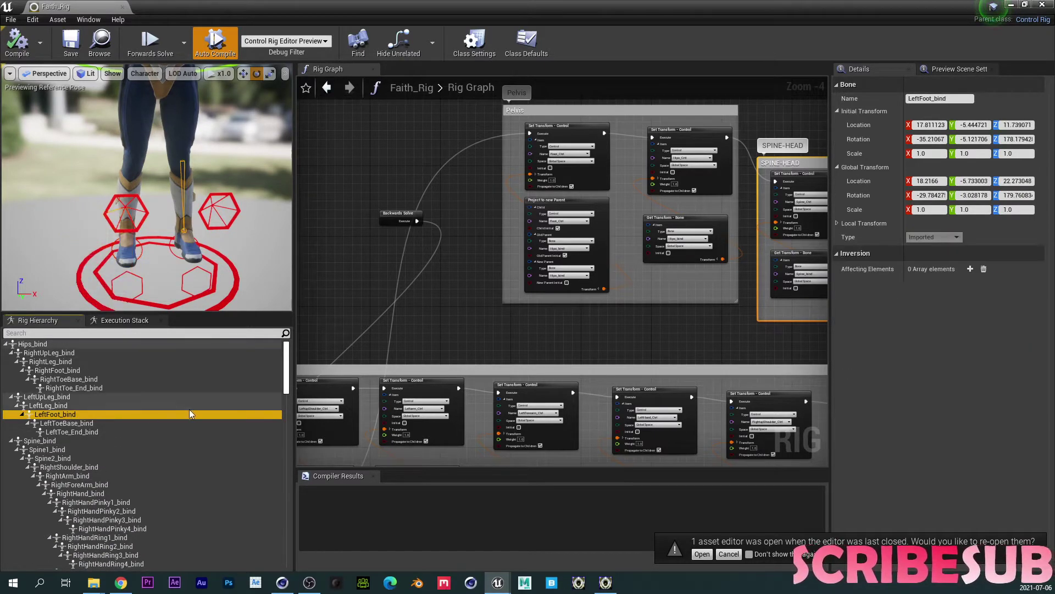
left_click_drag(285, 387, 279, 484)
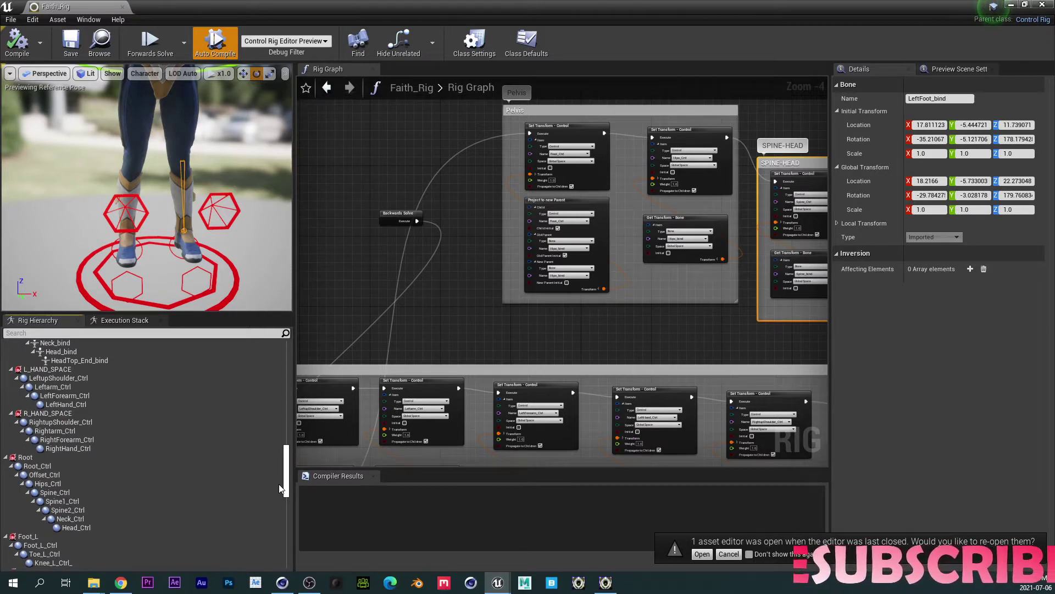
left_click_drag(280, 488, 280, 495)
left_click(38, 507)
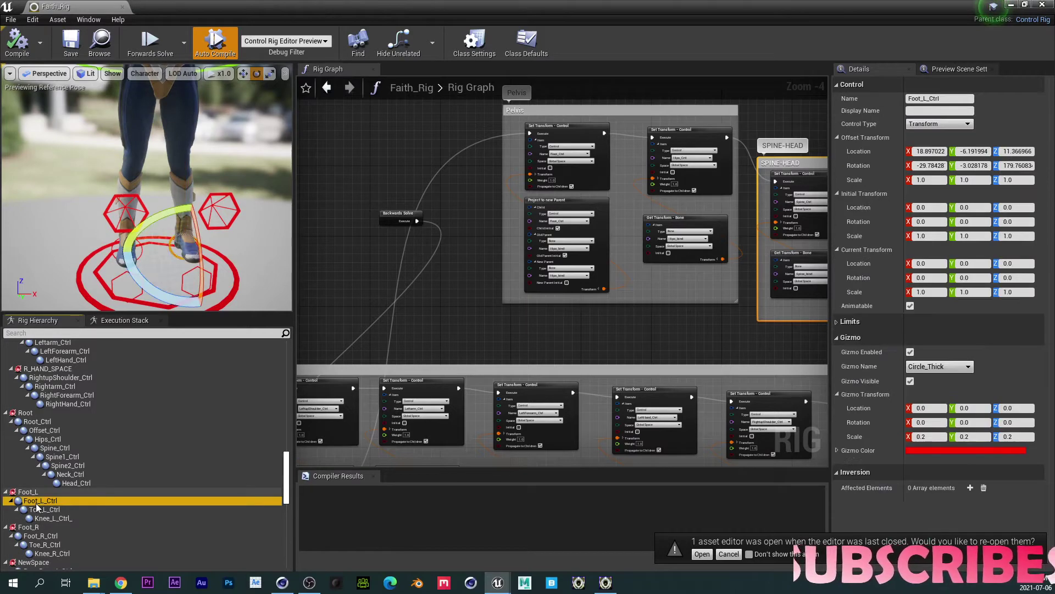
key("ctrl+z")
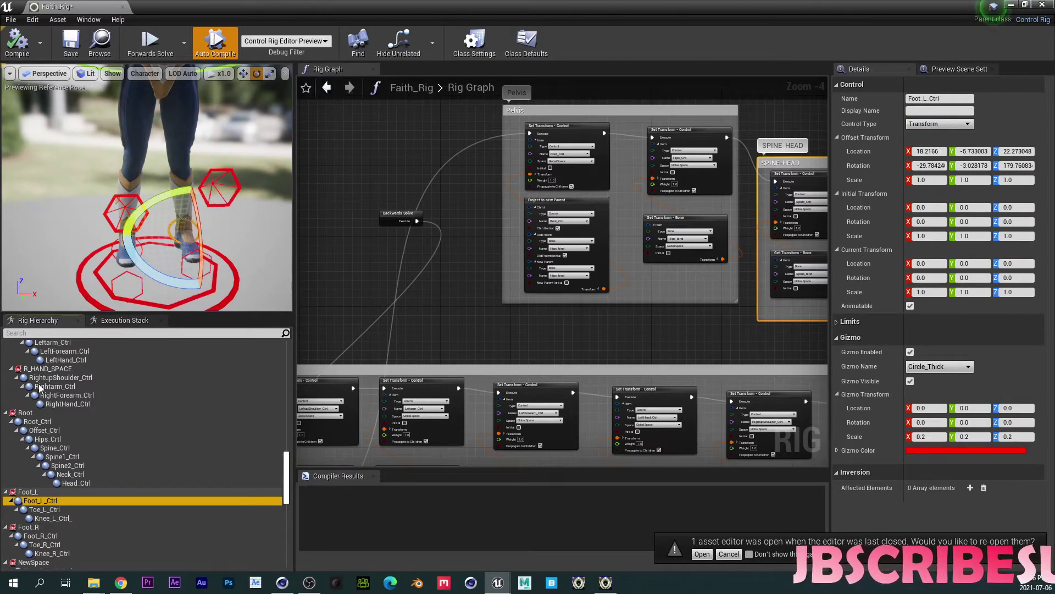
Step: Collapse the Spine_bind branch and copy the global transform of LeftToeBase_bind onto Toe_L_Ctrl
left_click_drag(285, 463, 288, 371)
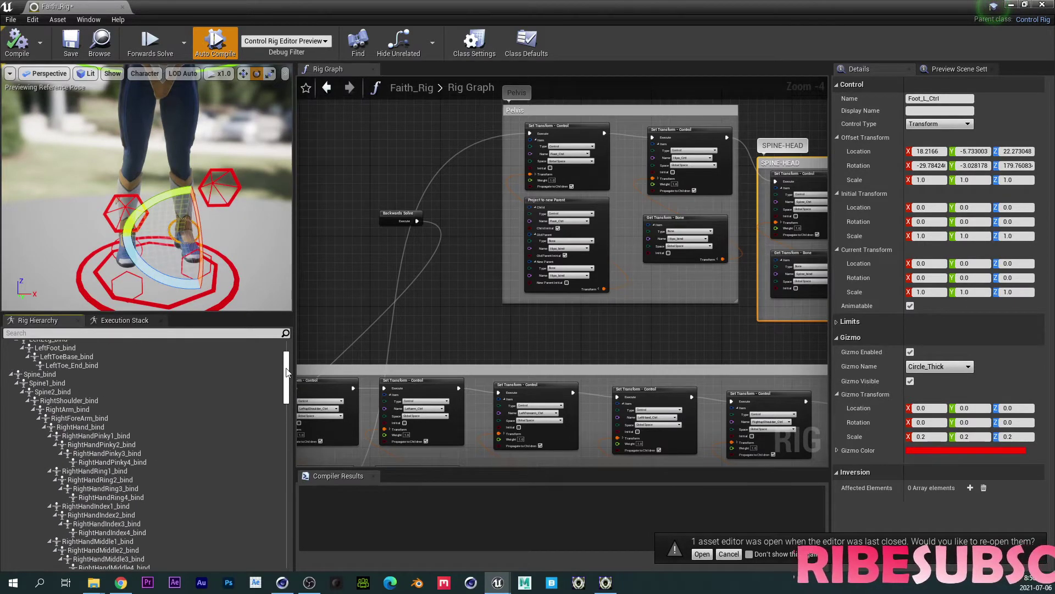
left_click(8, 376)
left_click(11, 374)
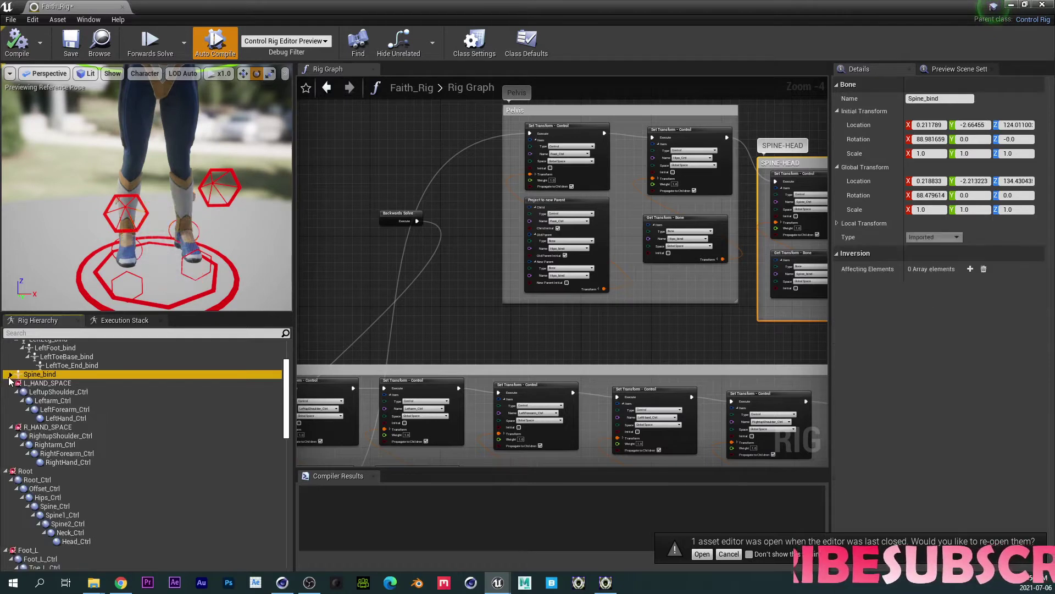
left_click(77, 358)
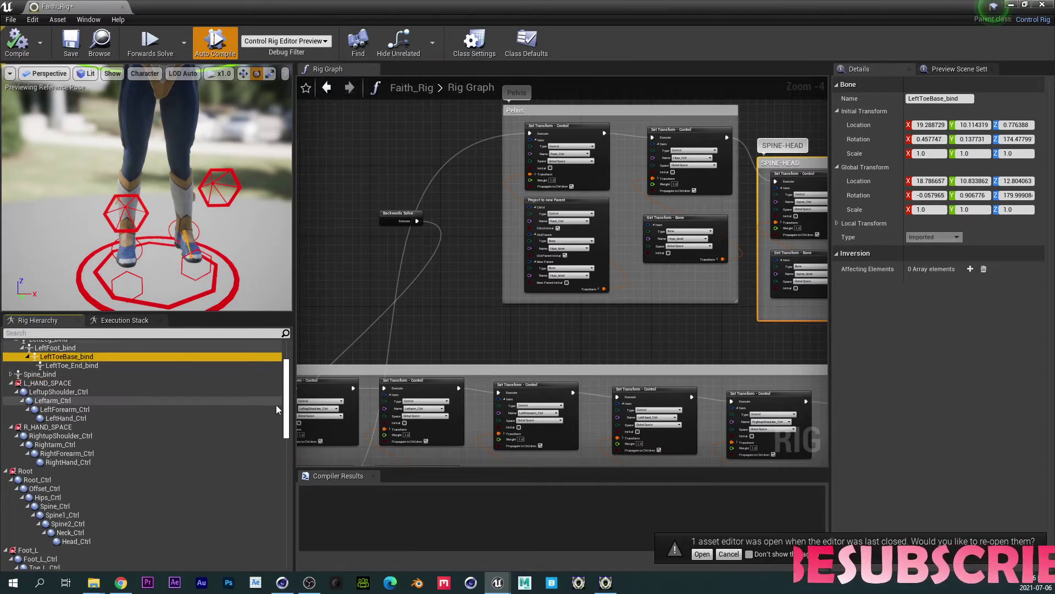
left_click_drag(285, 410, 285, 436)
left_click(61, 465)
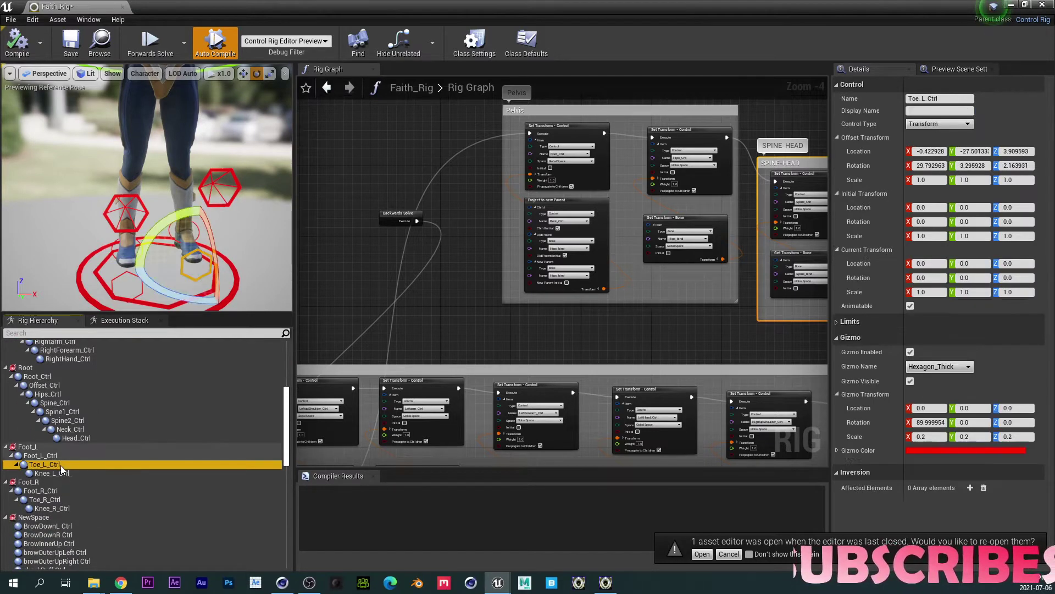
key("ctrl+z")
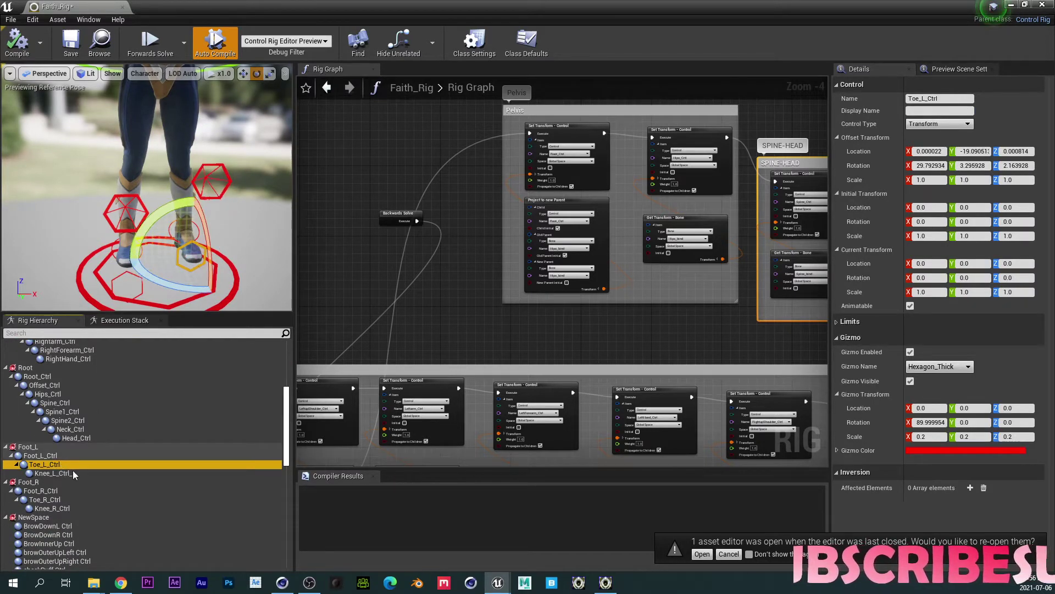
Step: Copy the global transform of the RightFoot_bind bone onto the Foot_R_Ctrl control
left_click_drag(281, 428, 292, 370)
left_click(59, 371)
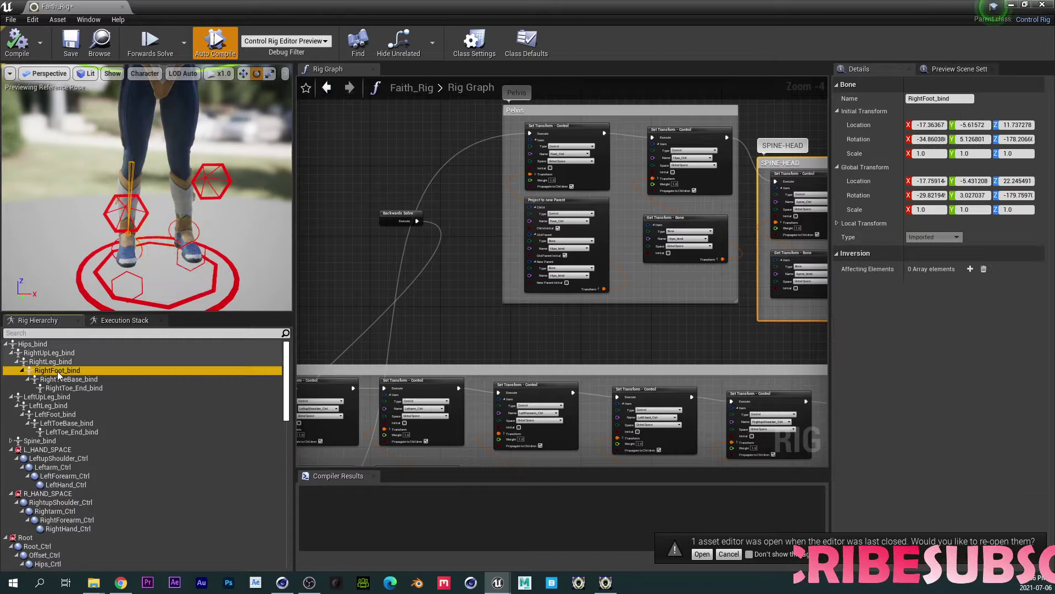
left_click_drag(286, 381, 283, 401)
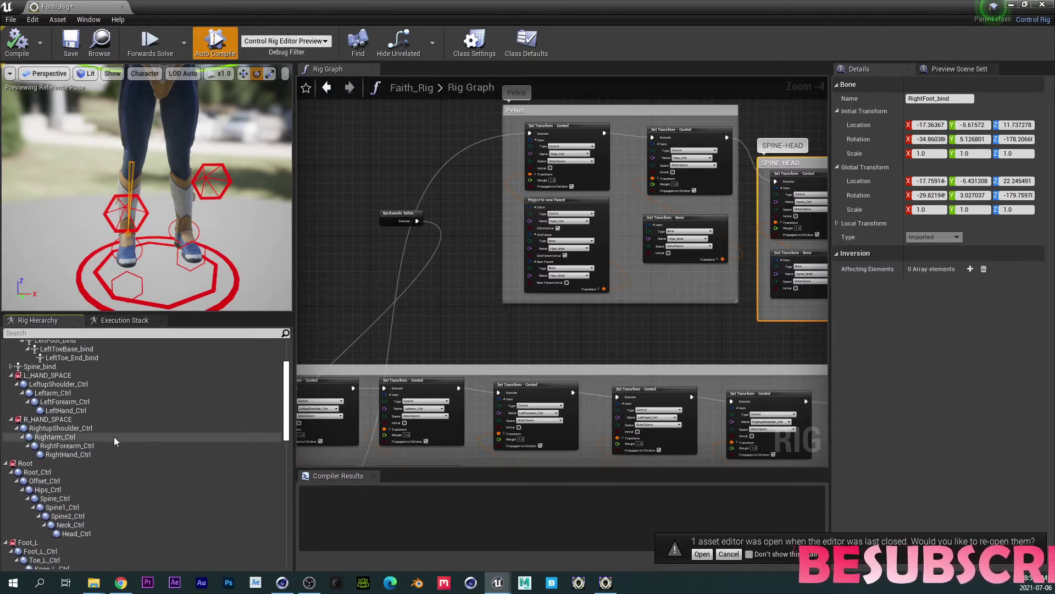
scroll(110, 483, "down", 3)
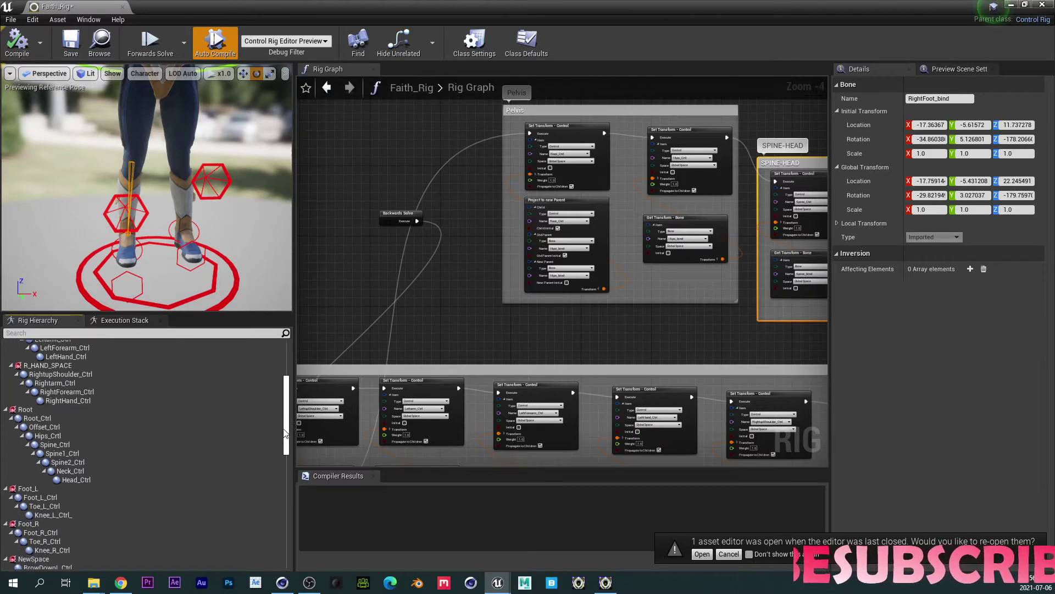
left_click(47, 532)
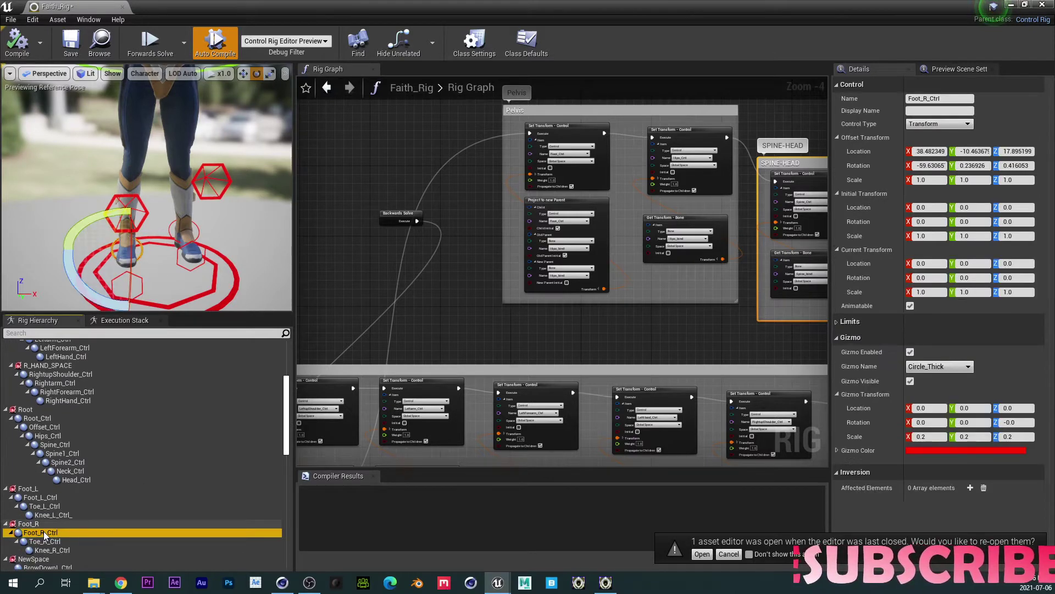
key("ctrl+z")
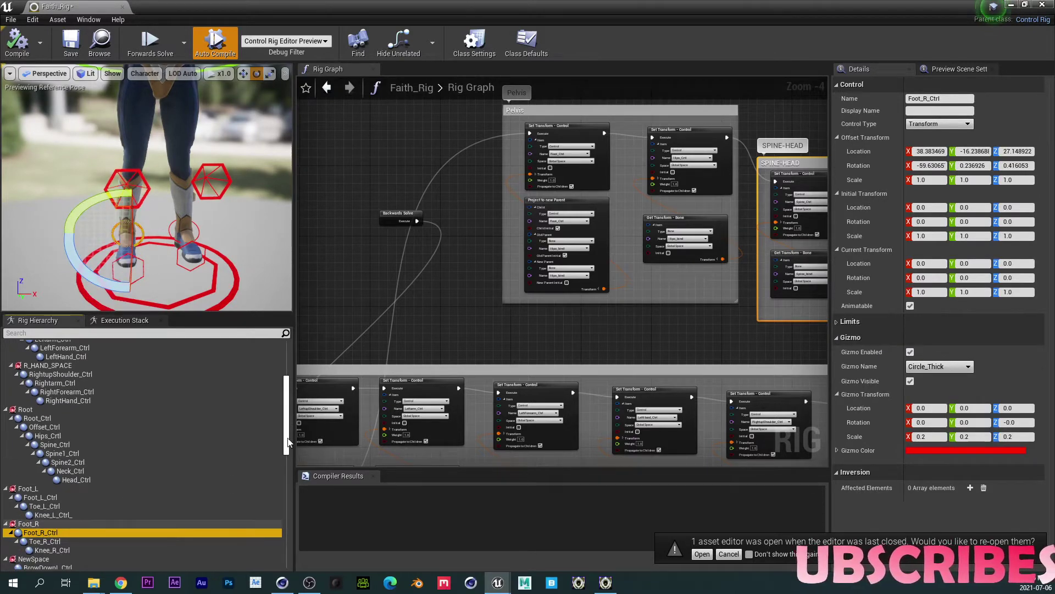
Step: Copy the global transform of RightToeBase_bind onto Toe_R_Ctrl, and compile and save the rig
scroll(99, 395, "up", 5)
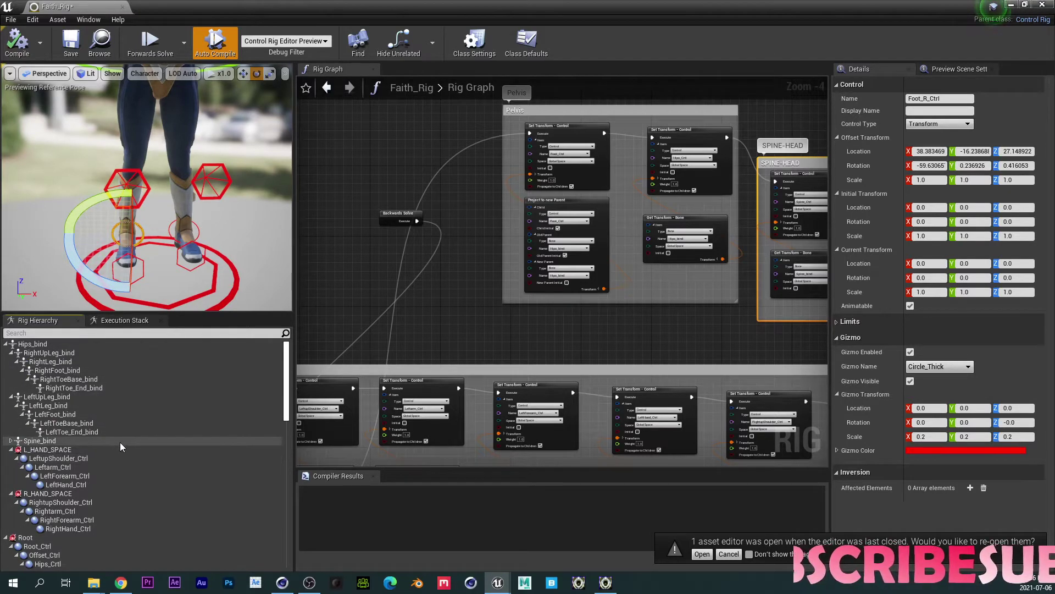
left_click(75, 381)
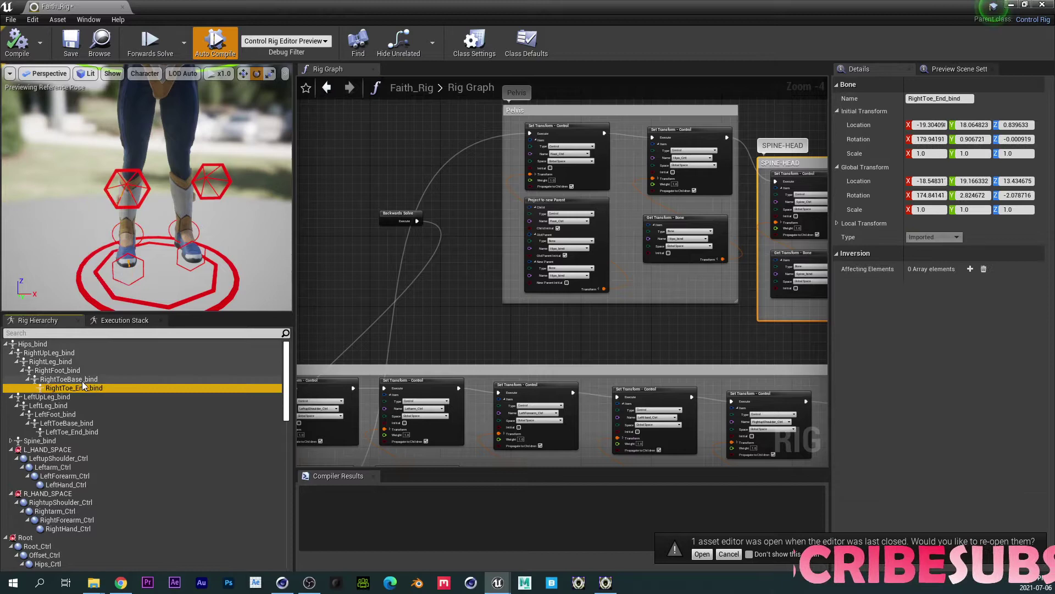
left_click_drag(286, 402, 285, 448)
left_click(38, 501)
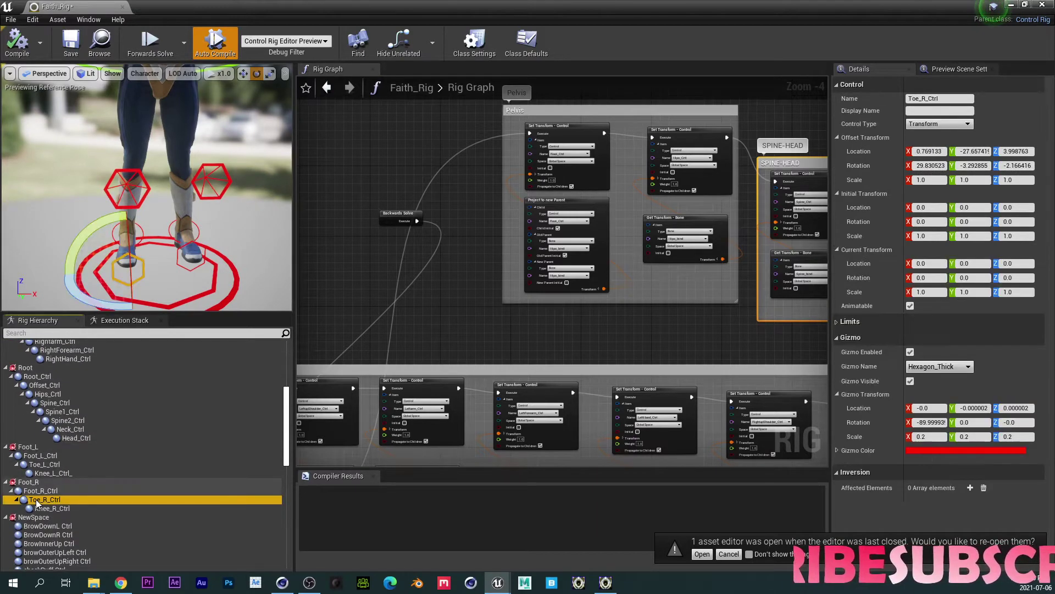
key("ctrl+alt+v")
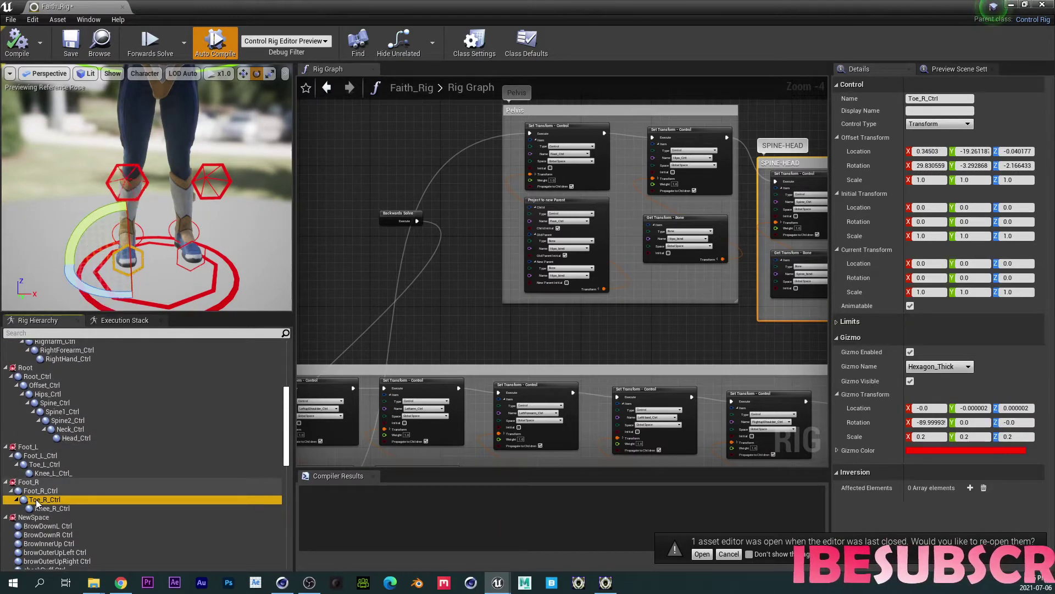
left_click(17, 43)
left_click(70, 44)
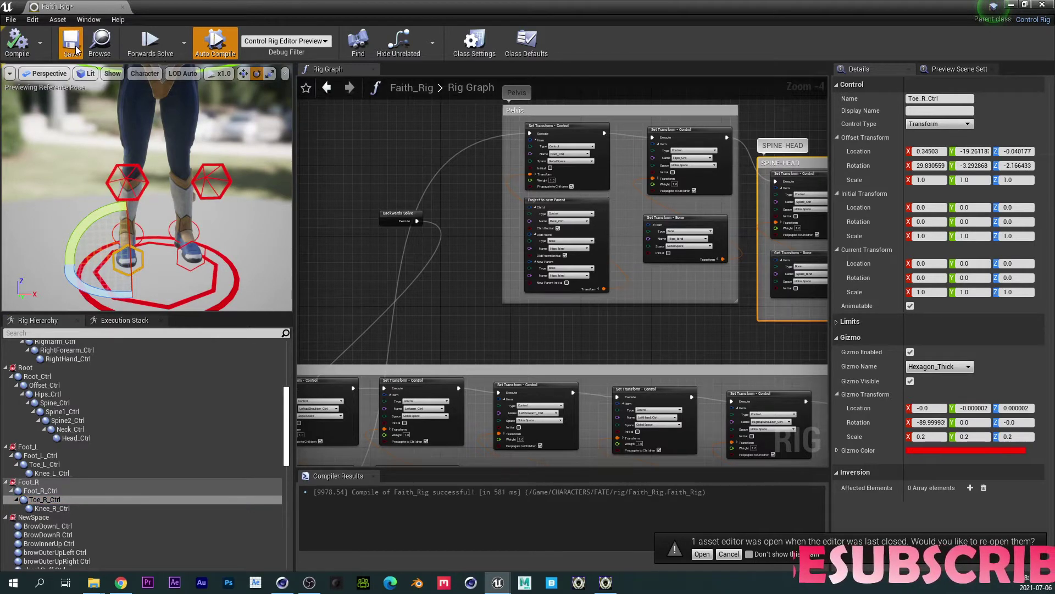
Step: Test the leg setup by moving the hips control down and back up in the preview
middle_click_drag(147, 179, 147, 71)
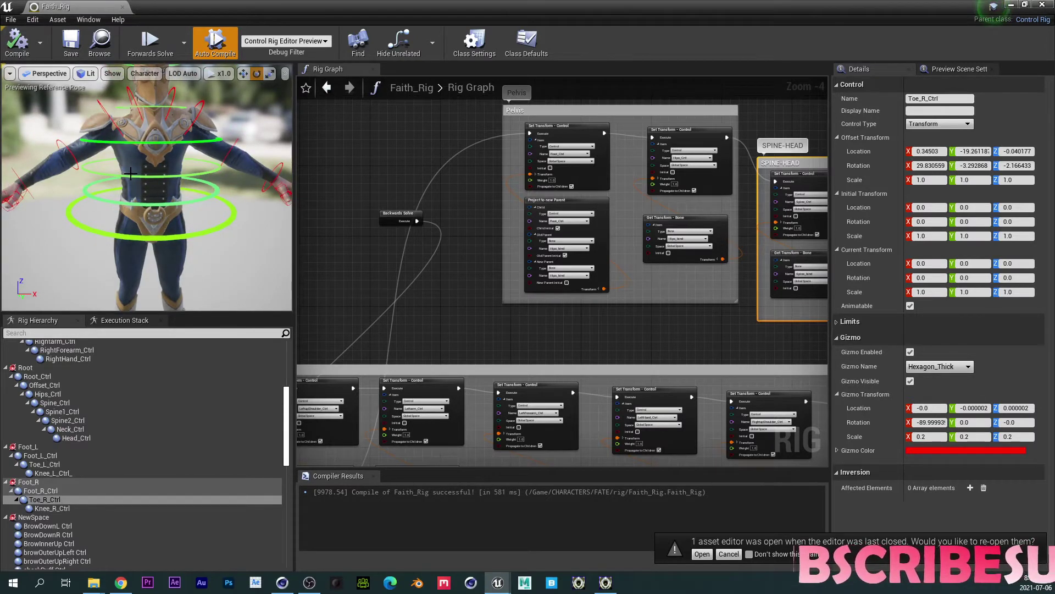
right_click_drag(149, 166, 134, 164)
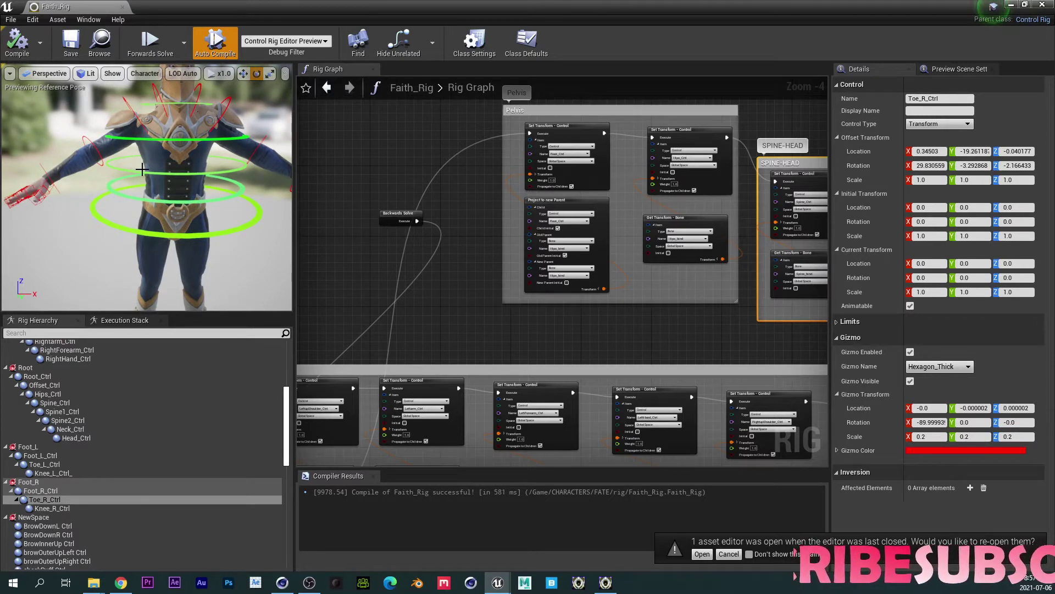
left_click(121, 228)
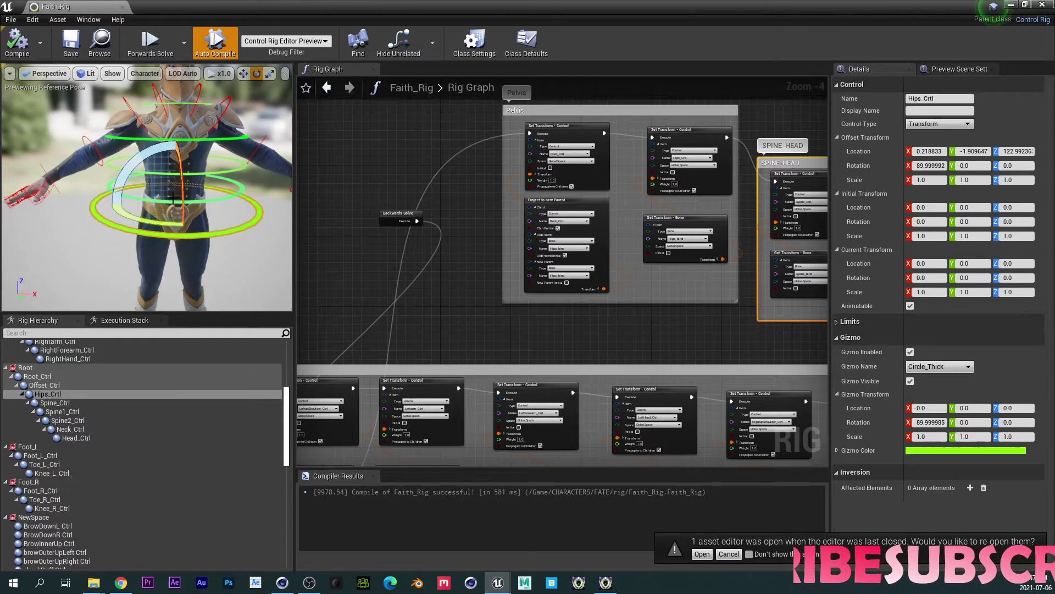
mouse_move(179, 190)
left_mouse_down()
mouse_move(180, 220)
mouse_move(179, 191)
left_mouse_up()
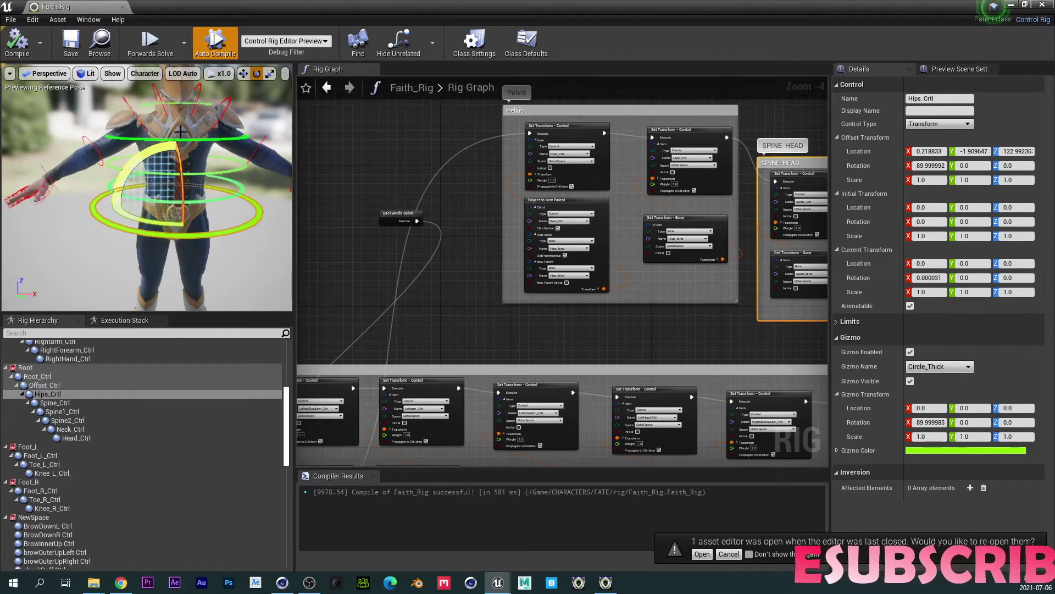
key("w")
left_click_drag(169, 237, 183, 212)
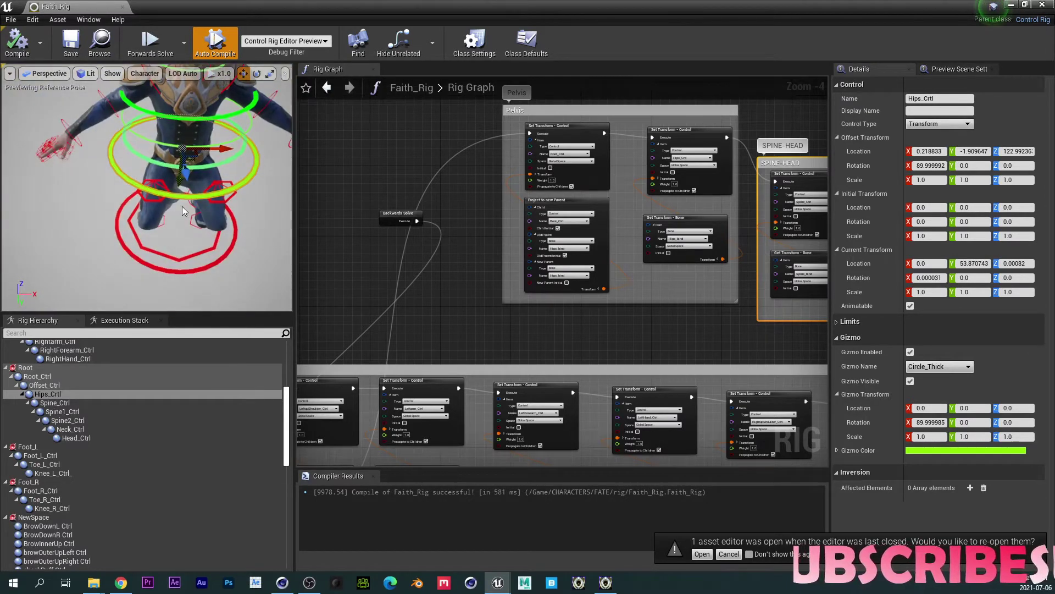
left_click_drag(180, 175, 172, 126)
Step: Test the Rightarm_Ctrl control by rotating it in the preview, and recompile the rig to reset the pose
right_click_drag(171, 126, 170, 79)
left_click(146, 120)
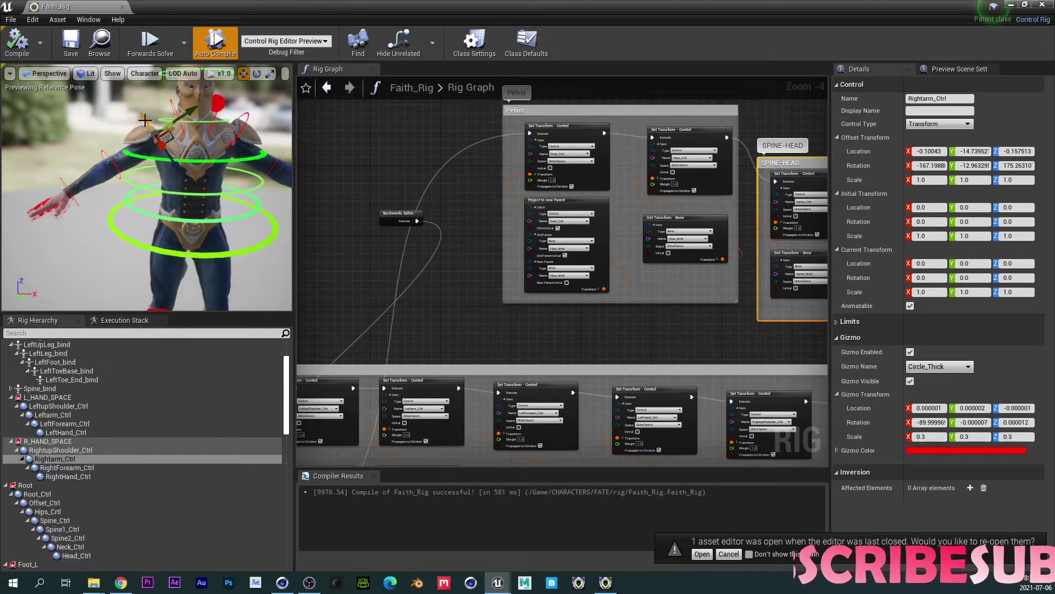
key("e")
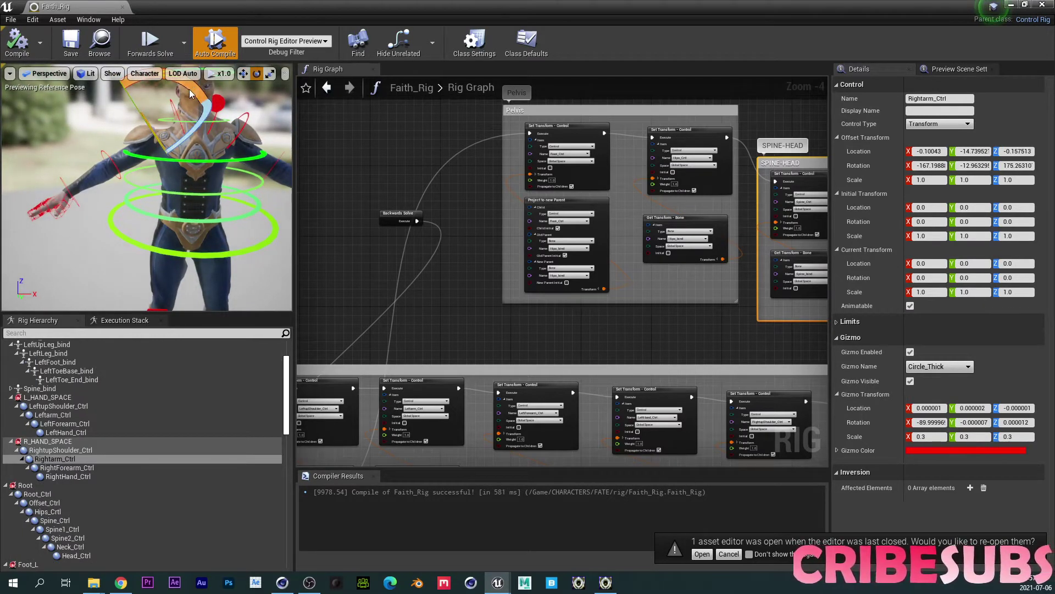
left_click_drag(190, 93, 188, 183)
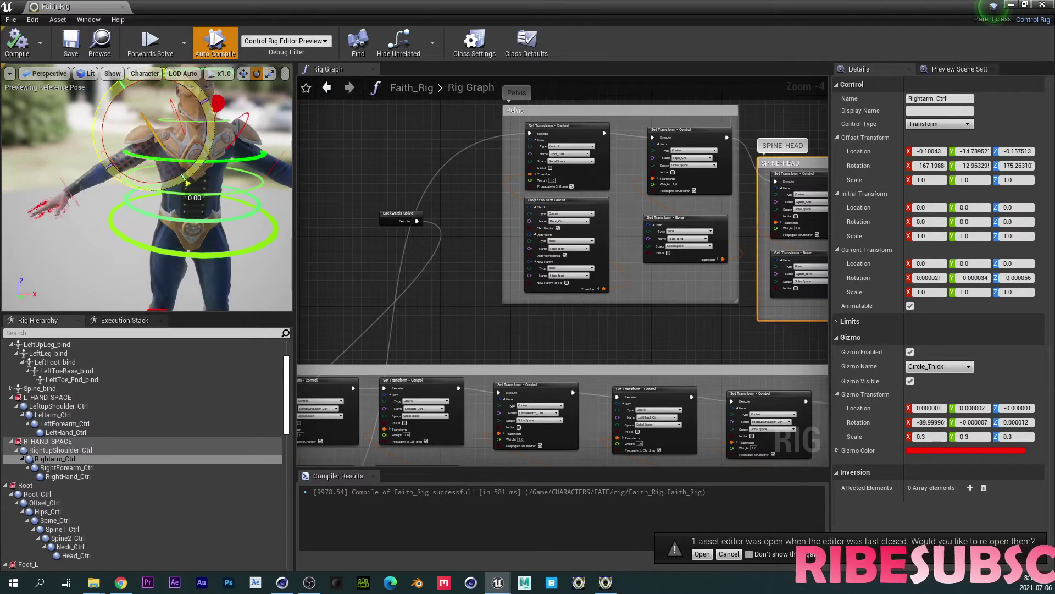
left_click(19, 42)
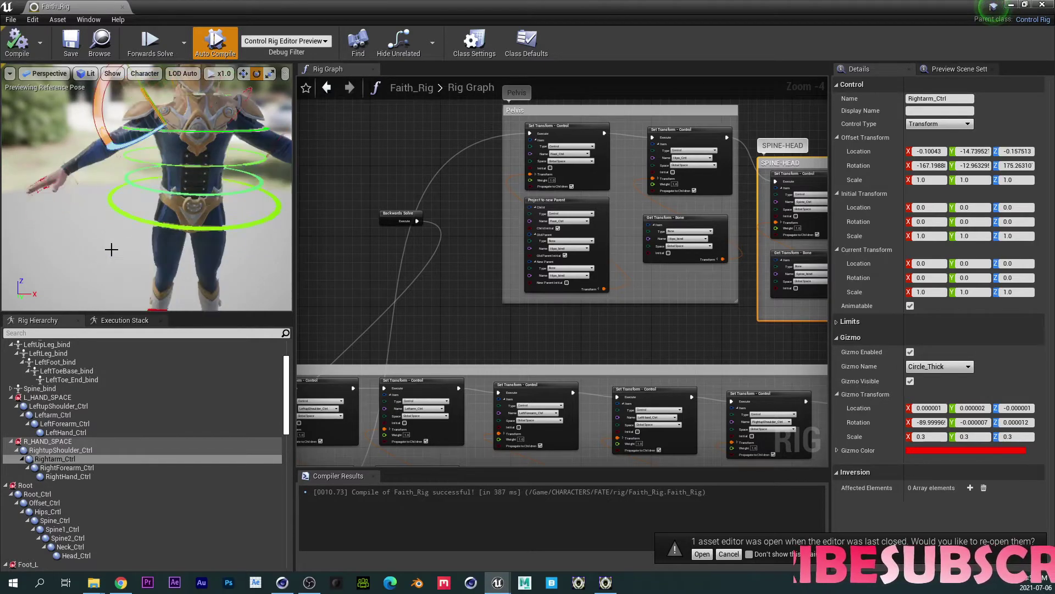
Step: Test the Righthand_Thumb2_Ctrl control by rotating it in the preview, and undo the rotation
scroll(112, 249, "up", 5)
middle_click_drag(78, 184, 178, 176)
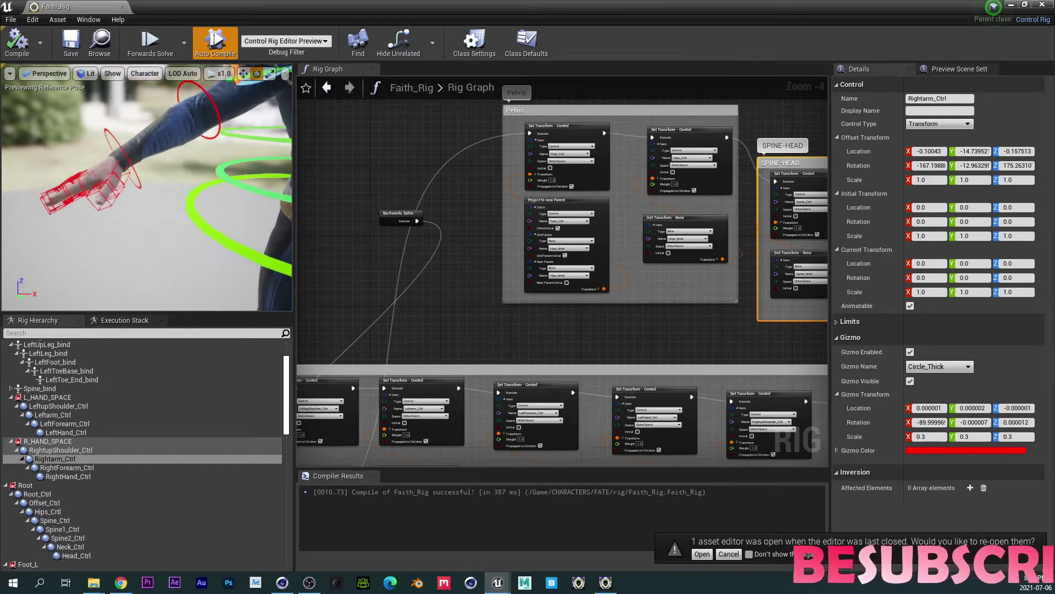
left_click(117, 175)
left_click_drag(80, 145, 157, 170)
key("ctrl+z")
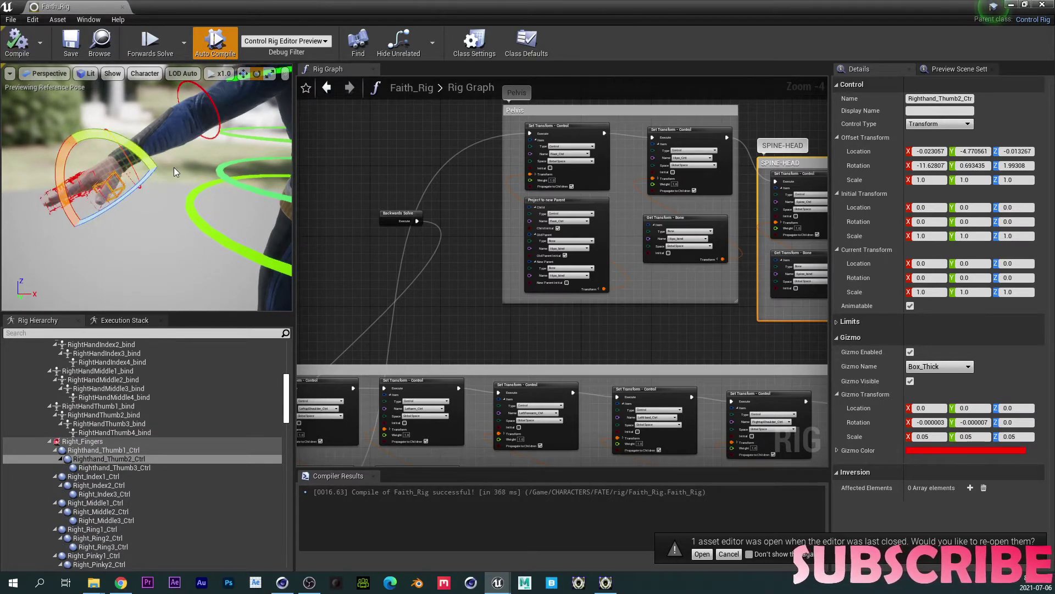
Step: Examine the Forwards Solve event and the bone and control transform nodes of the HIPS-HEAD group in the rig graph
right_click_drag(448, 236, 419, 240)
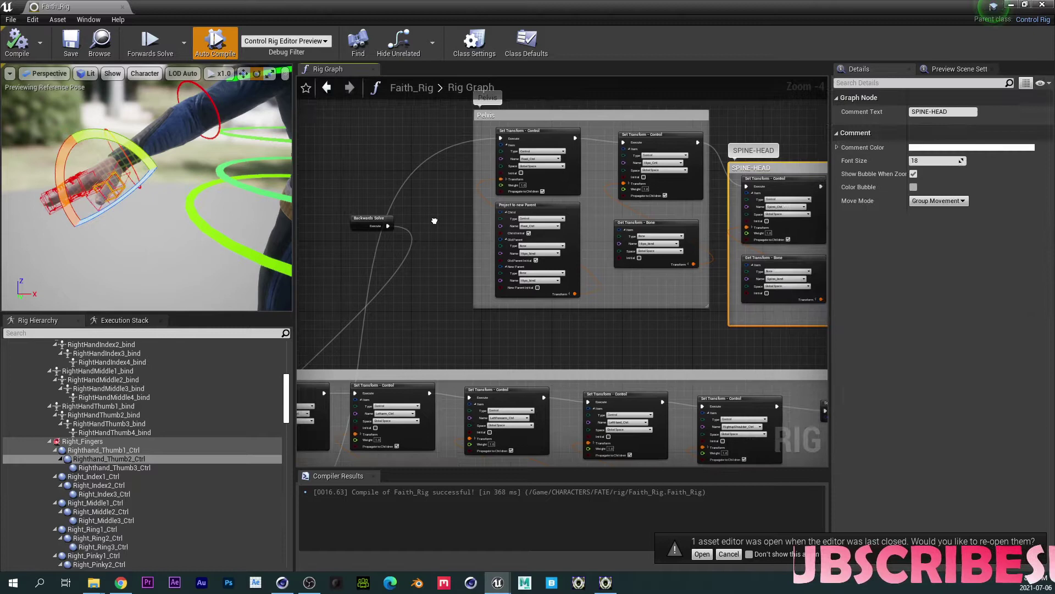
right_click_drag(662, 147, 551, 205)
scroll(664, 197, "down", 2)
right_click_drag(678, 169, 296, 267)
right_click_drag(607, 170, 409, 254)
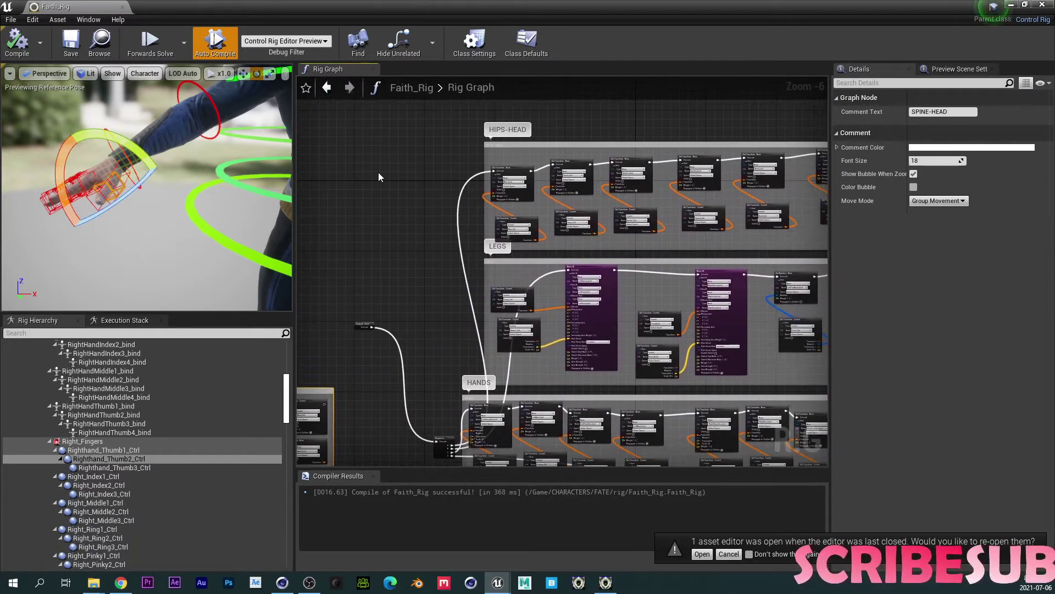
scroll(361, 351, "up", 3)
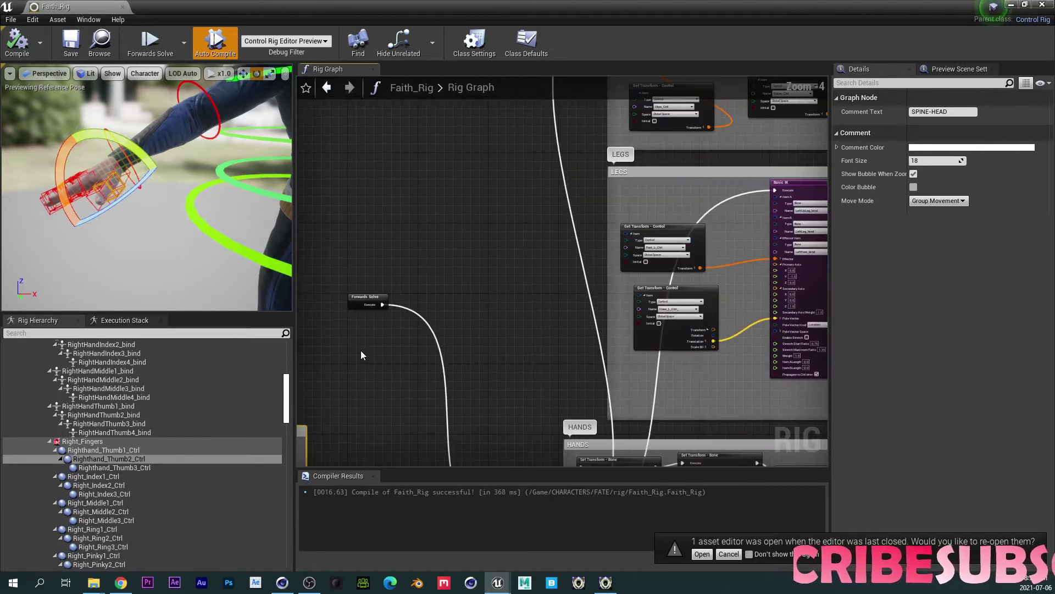
right_click_drag(440, 274, 315, 386)
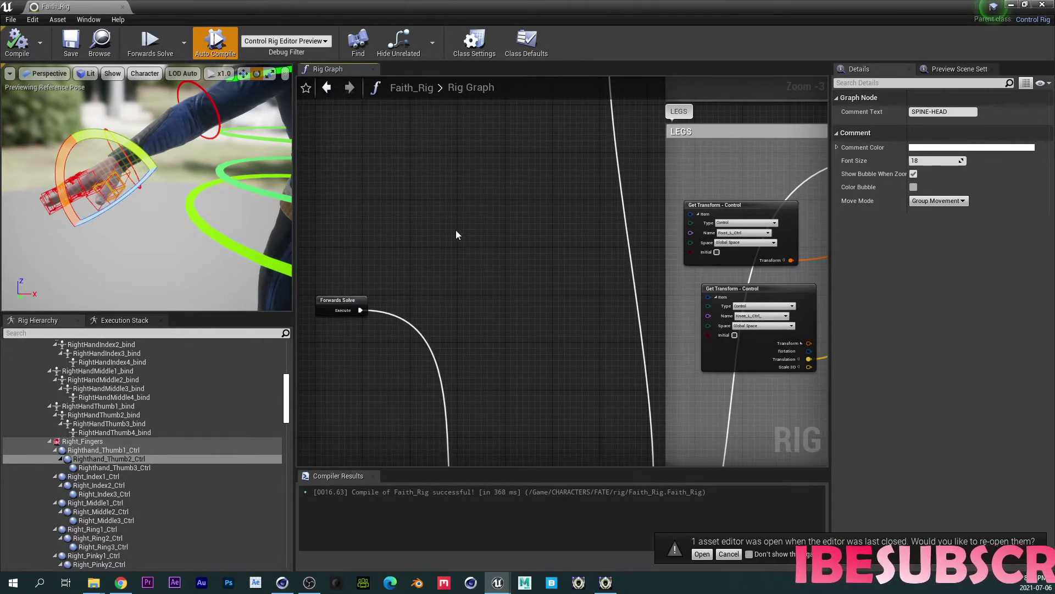
right_click_drag(493, 203, 400, 227)
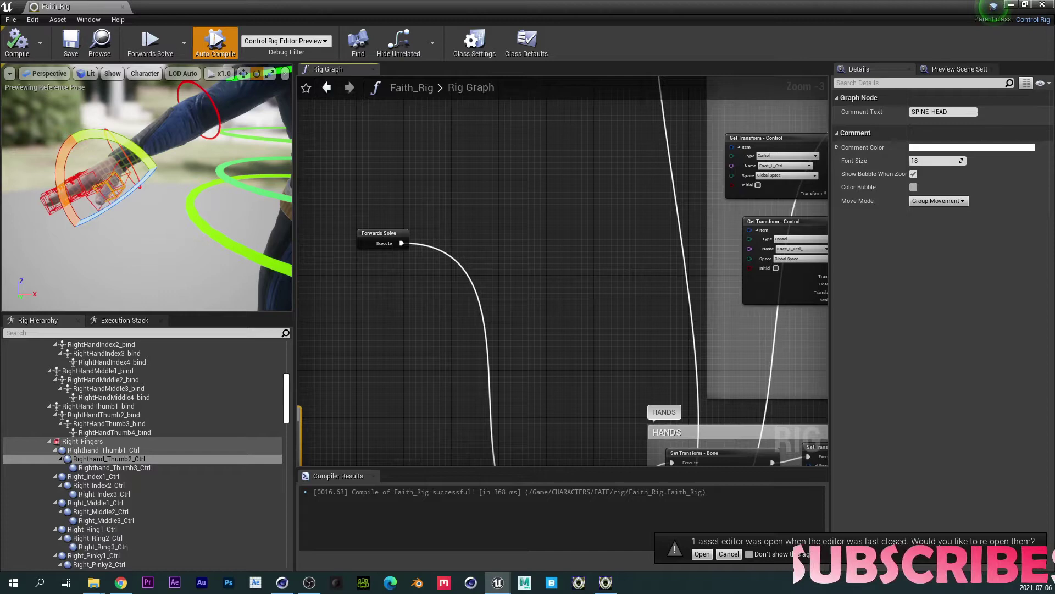
right_click_drag(566, 147, 407, 380)
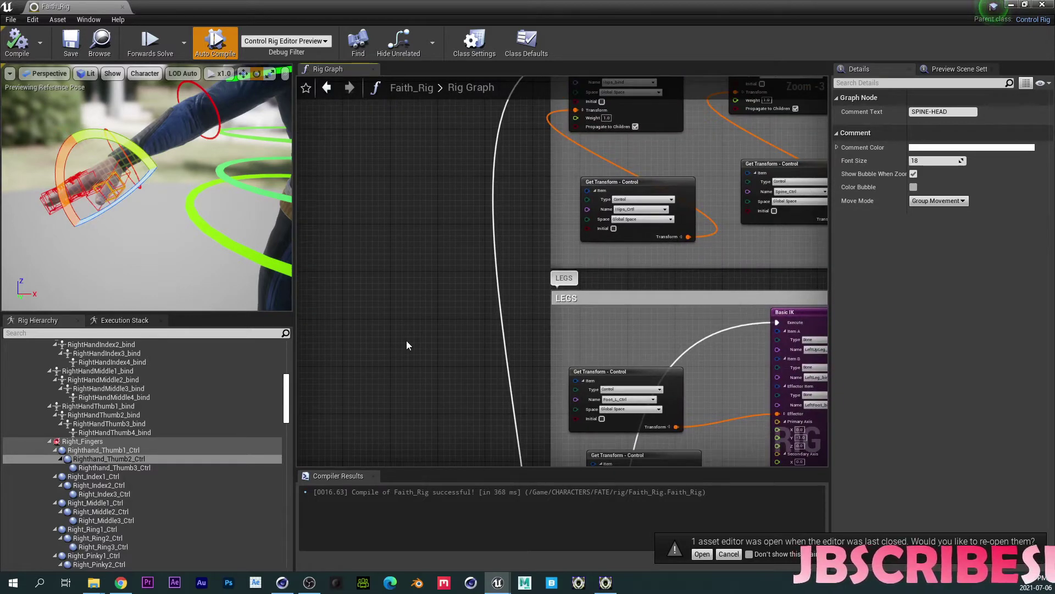
right_click_drag(411, 327, 379, 377)
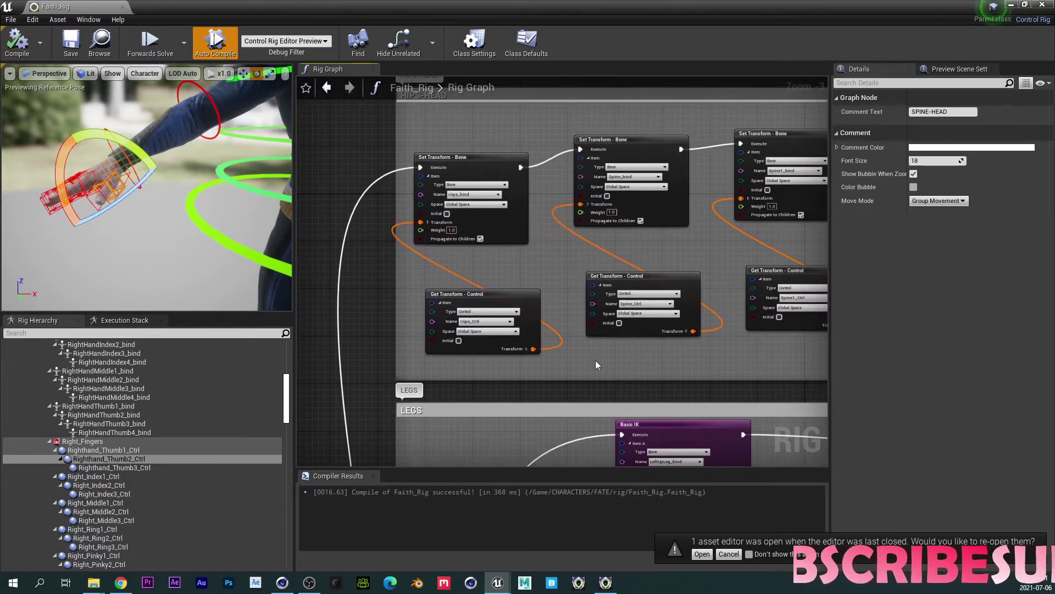
right_click_drag(598, 365, 123, 381)
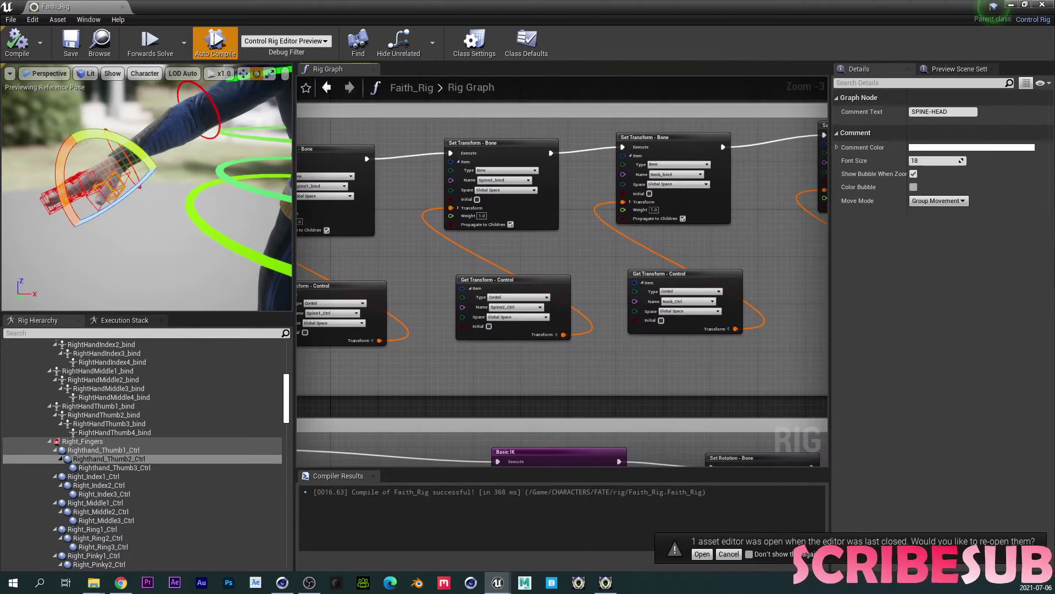
Step: Examine the two Basic IK nodes in the LEGS group and follow the forward graph to the curve value nodes
right_click_drag(550, 374, 382, 96)
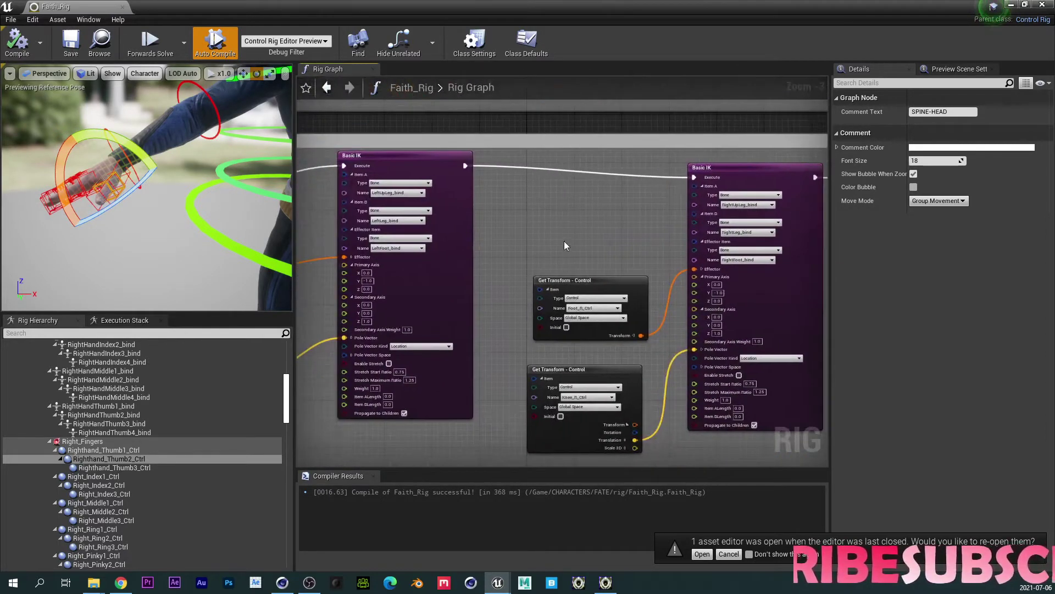
right_click_drag(564, 246, 758, 83)
right_click_drag(553, 275, 506, 77)
scroll(599, 397, "down", 2)
right_click_drag(709, 398, 298, 349)
right_click_drag(713, 442, 341, 253)
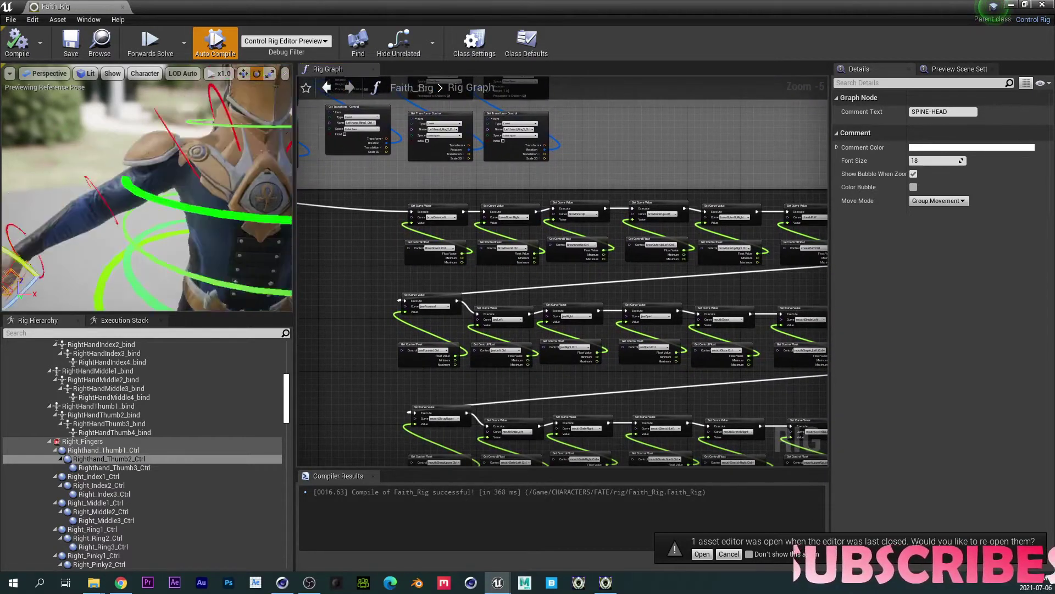
Step: Inspect the character's face in the preview and the Set Curve Value nodes driven by the brow and jaw controls
middle_click_drag(146, 187, 219, 141)
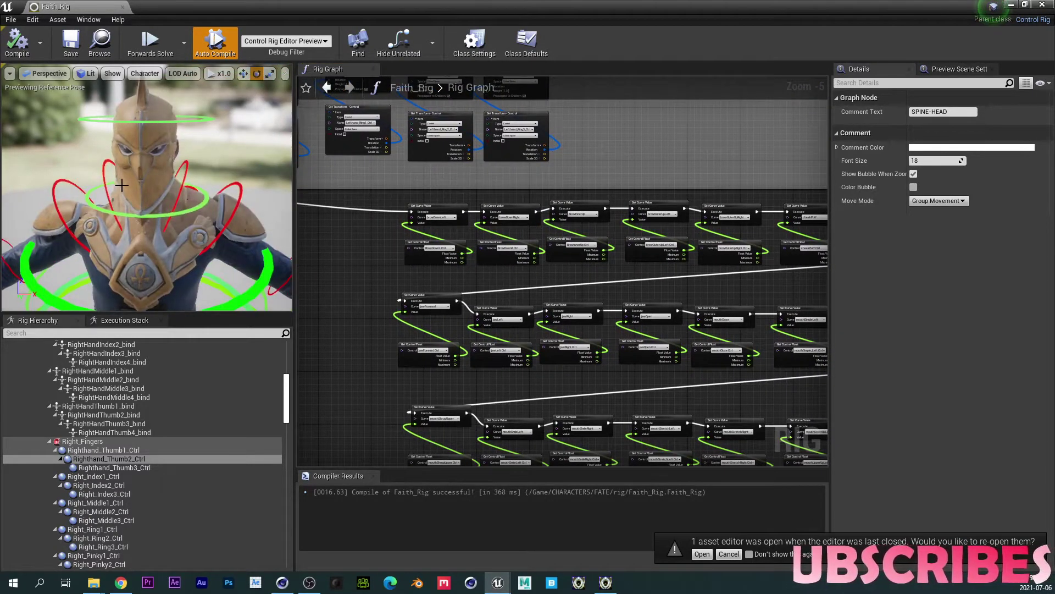
right_click_drag(129, 188, 147, 190, "alt")
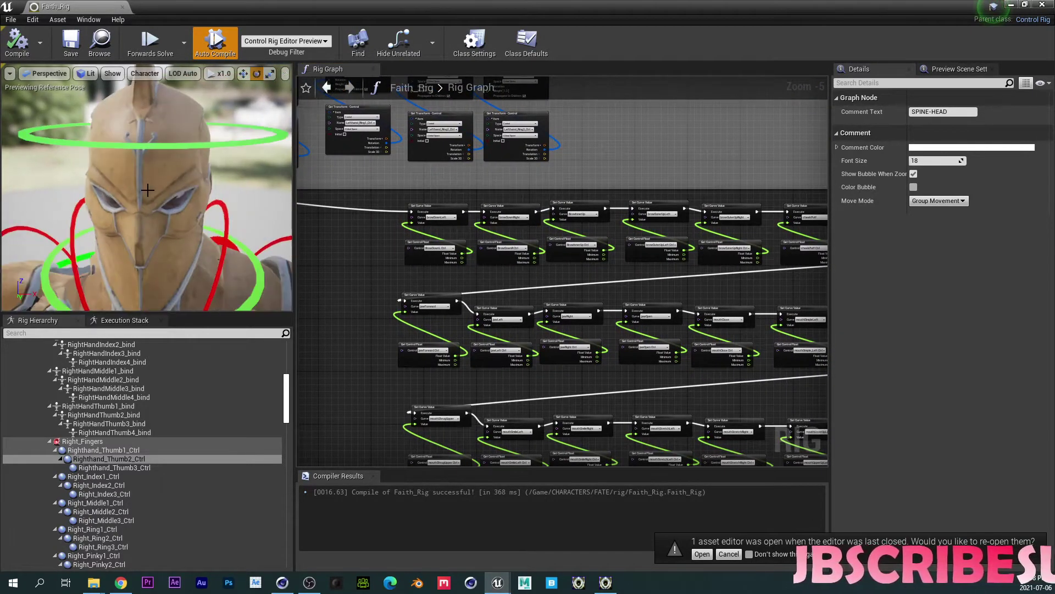
middle_click_drag(147, 190, 202, 198)
left_click_drag(154, 198, 156, 183)
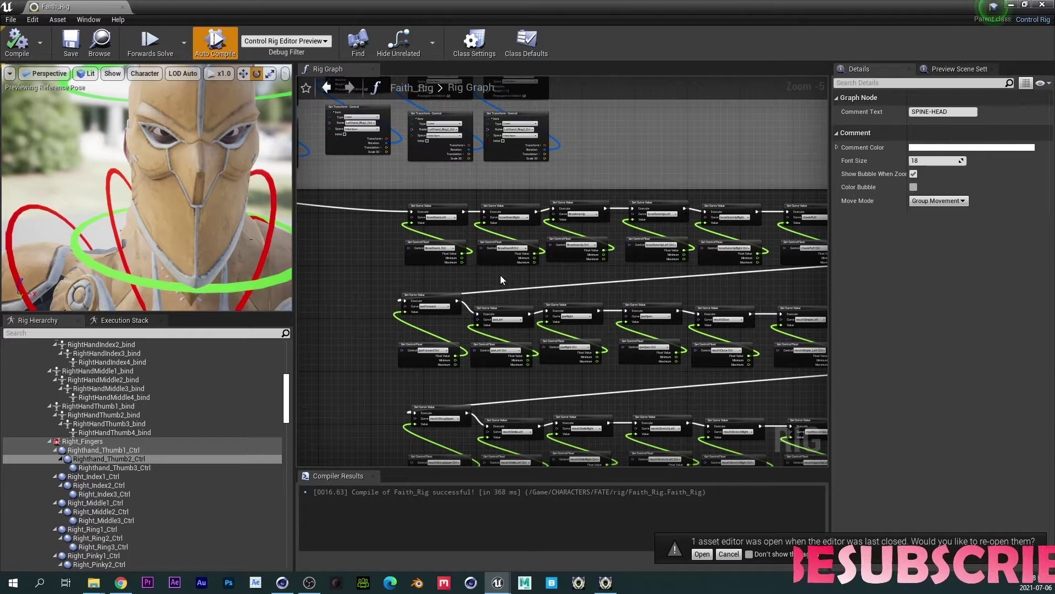
right_click_drag(498, 277, 487, 278)
scroll(431, 236, "up", 1)
scroll(431, 237, "up", 3)
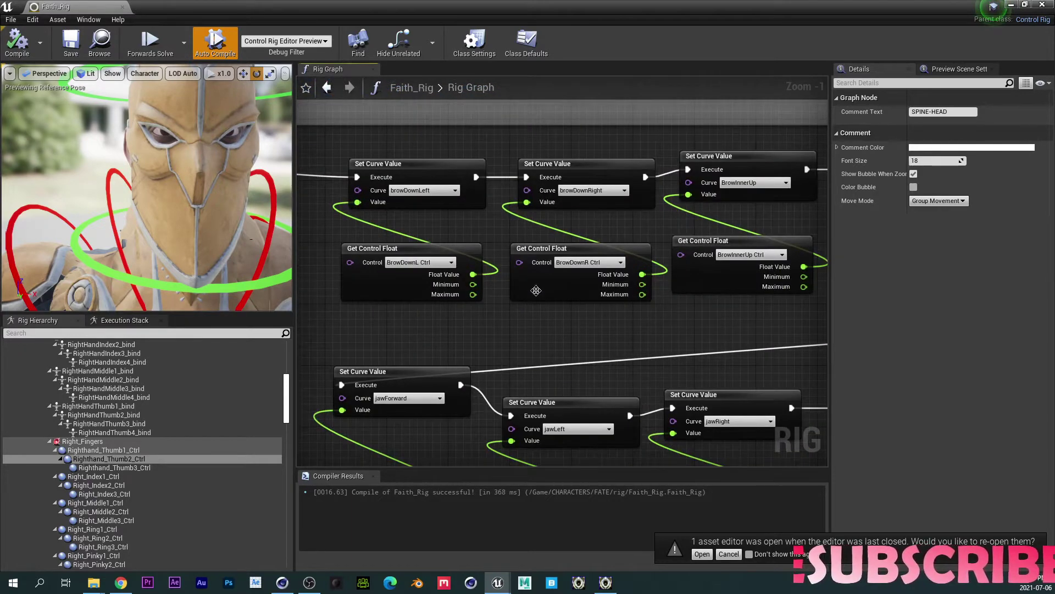
right_click_drag(535, 319, 488, 63)
right_click_drag(629, 311, 683, 346)
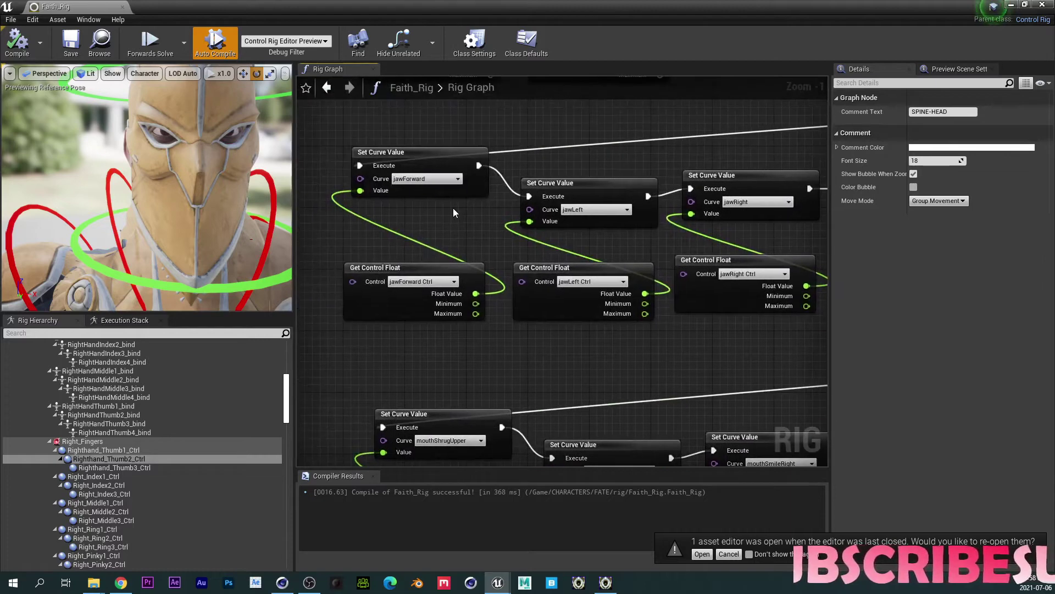
right_click_drag(453, 207, 572, 305)
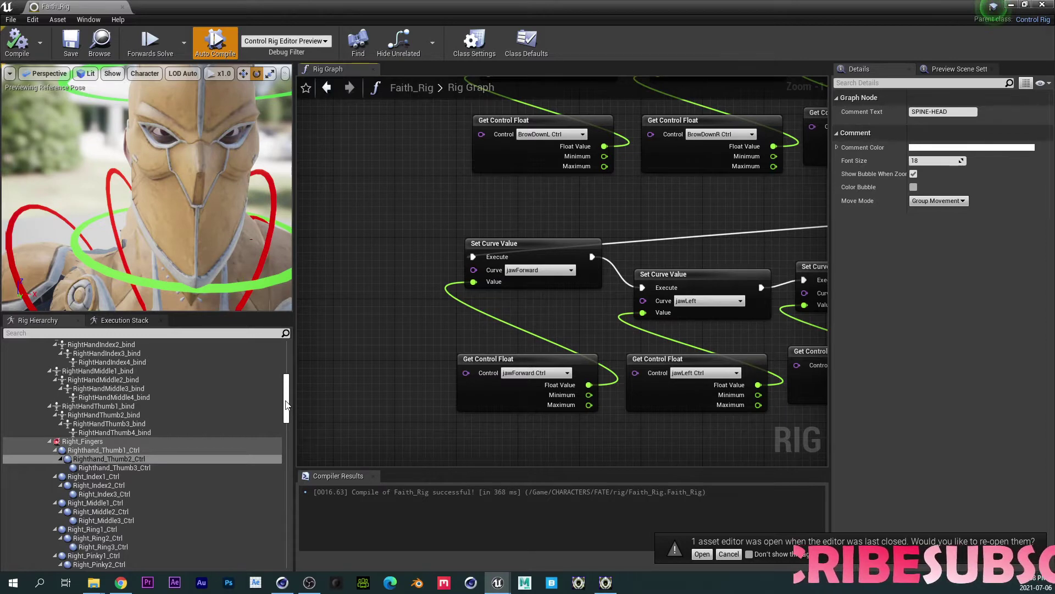
Step: Survey the whole rig graph and examine the HANDS and LEGS groups of the backwards solve
scroll(386, 313, "up", 1)
right_click_drag(386, 313, 775, 462)
scroll(503, 287, "down", 5)
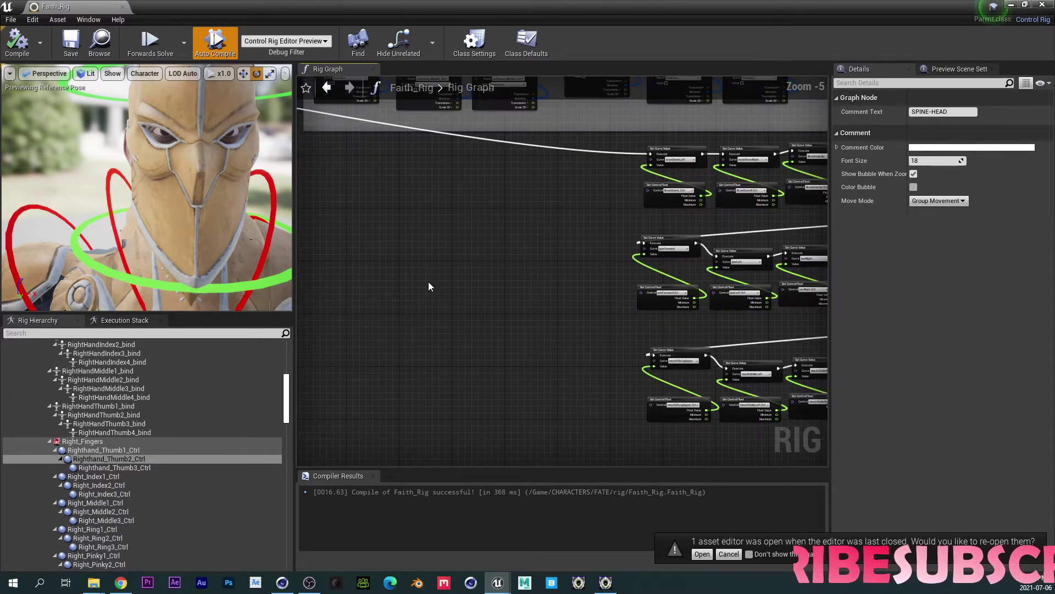
right_click_drag(429, 285, 704, 302)
scroll(479, 309, "down", 7)
right_click_drag(479, 309, 558, 367)
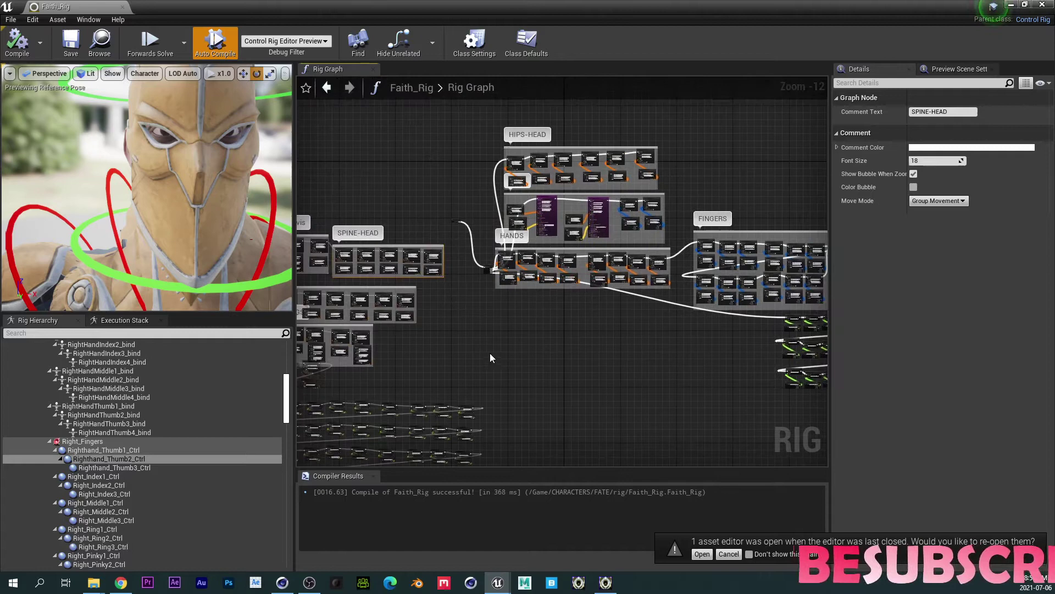
right_click_drag(490, 354, 722, 254)
scroll(457, 272, "up", 7)
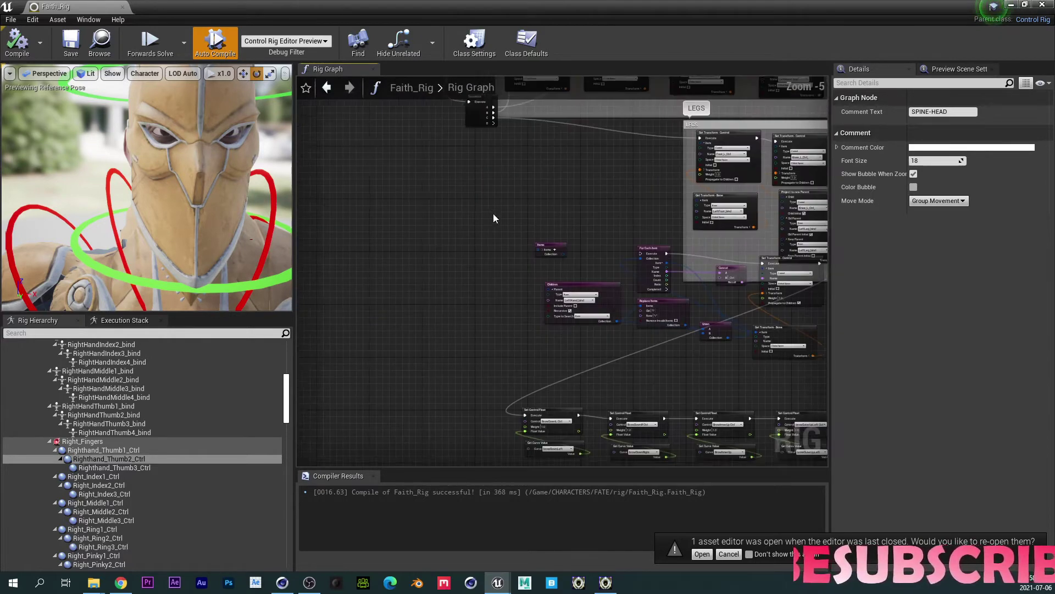
right_click_drag(493, 218, 408, 405)
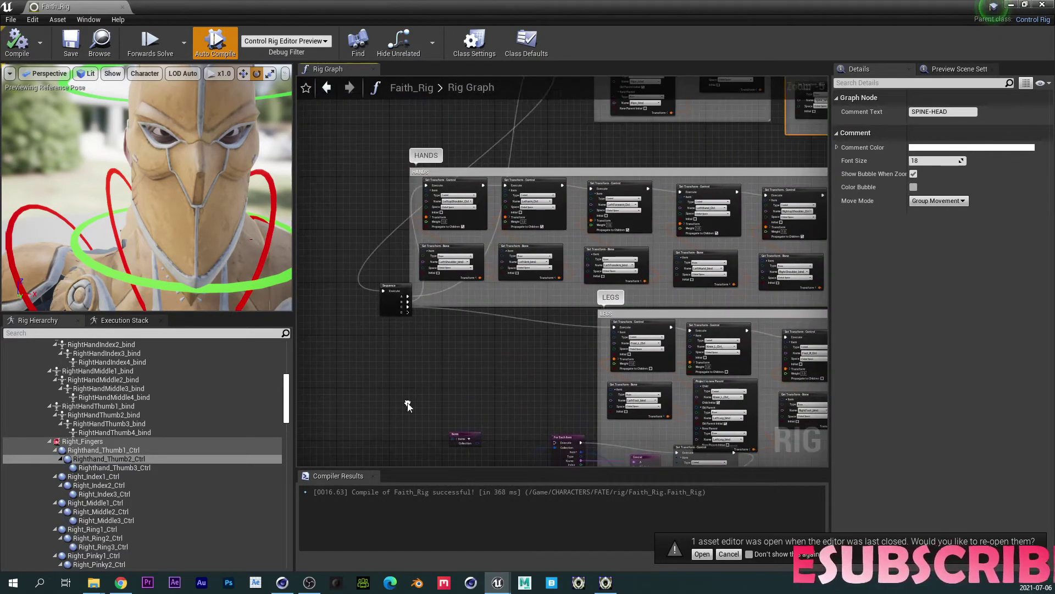
Step: Examine the backwards solve from its Sequence node through the Pelvis and SPINE-HEAD groups to the hand control nodes
left_click(394, 292)
right_click_drag(394, 292, 437, 327)
right_click_drag(384, 208, 409, 334)
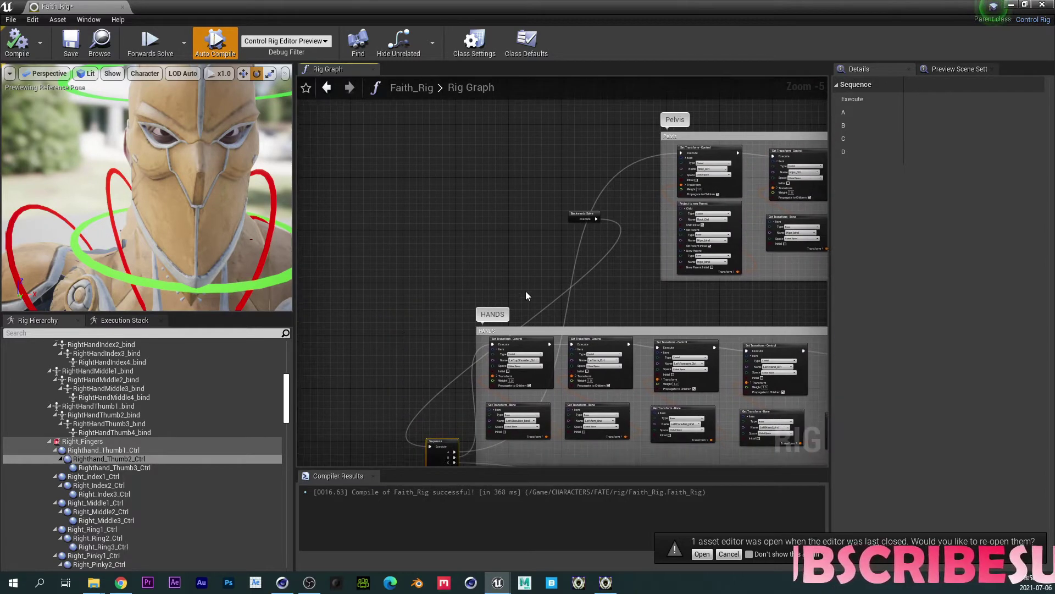
right_click_drag(620, 277, 486, 274)
scroll(502, 210, "up", 4)
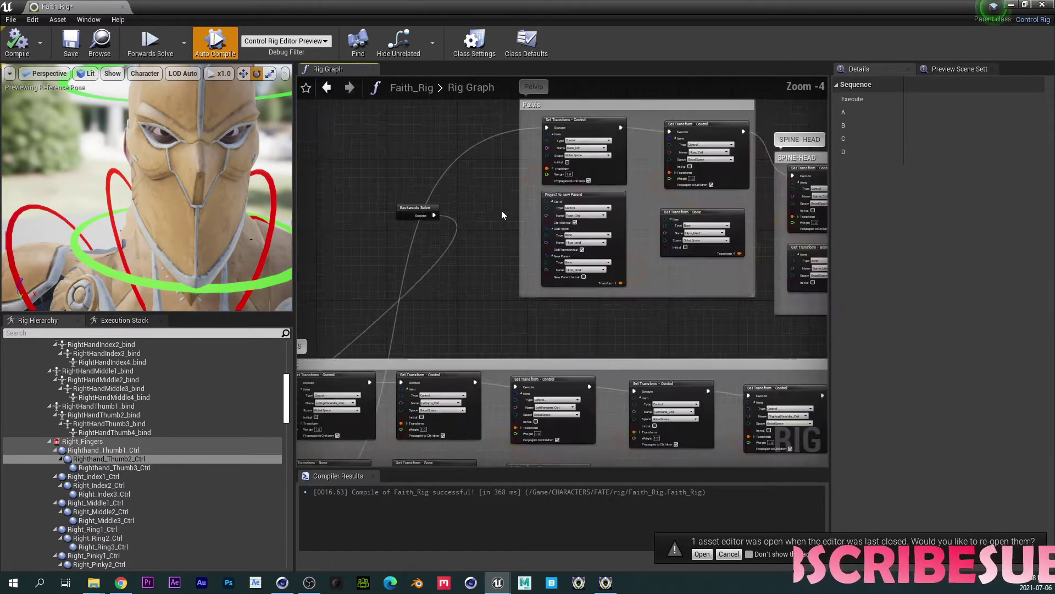
right_click_drag(501, 210, 0, 148)
right_click_drag(230, 251, 345, 194)
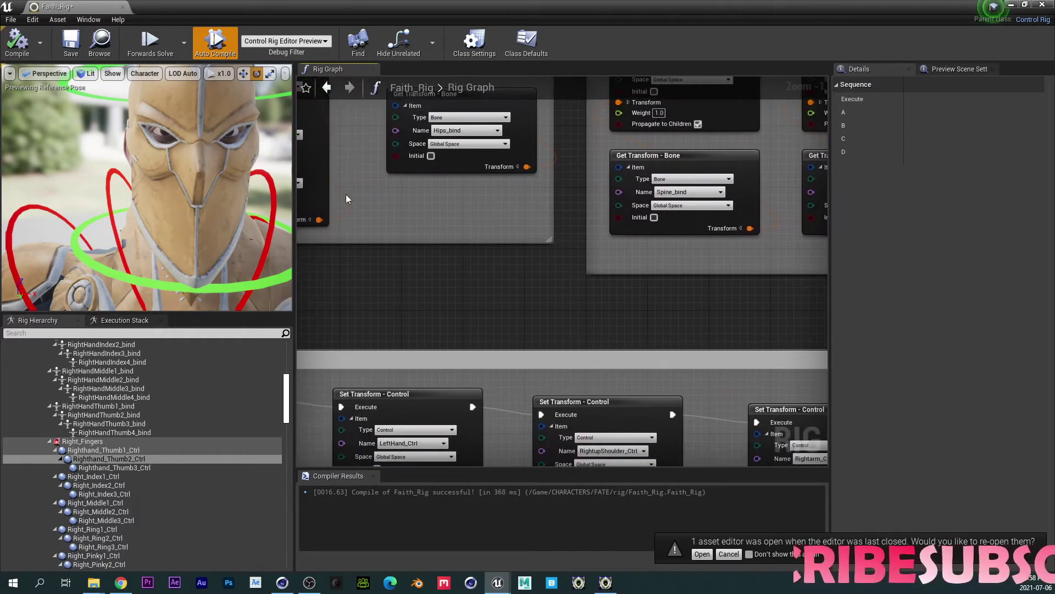
scroll(498, 282, "down", 2)
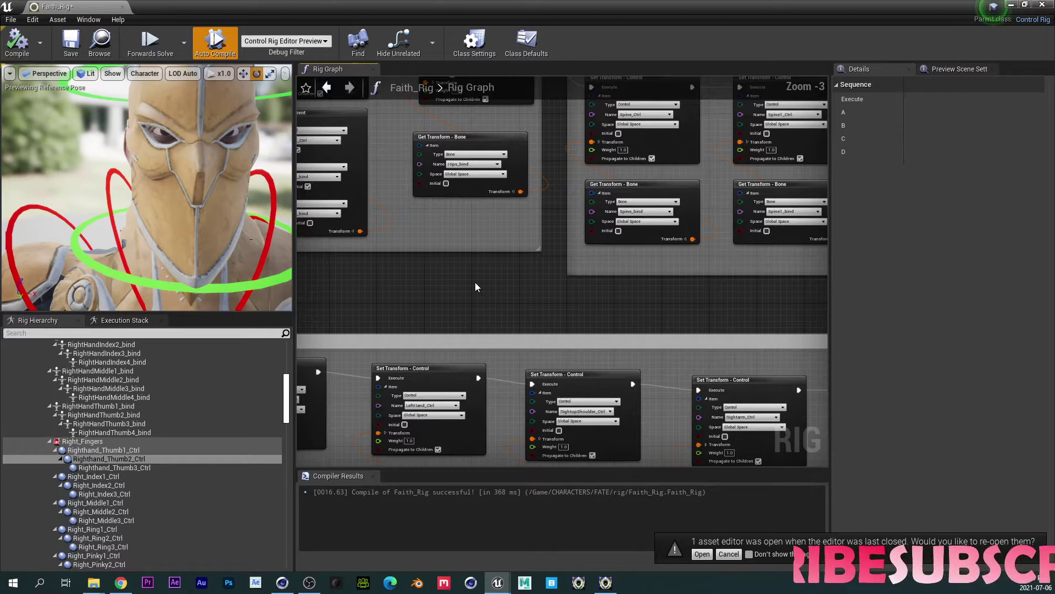
right_click_drag(481, 290, 525, 146)
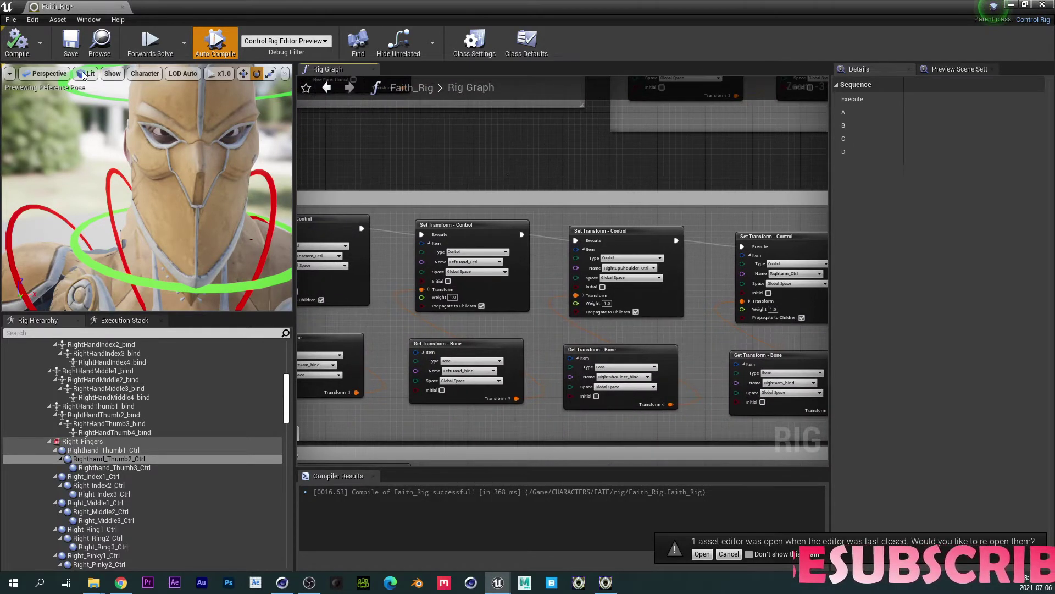
Step: Compile the rig and test the Neck_Ctrl control by rotating it in the preview
left_click(17, 49)
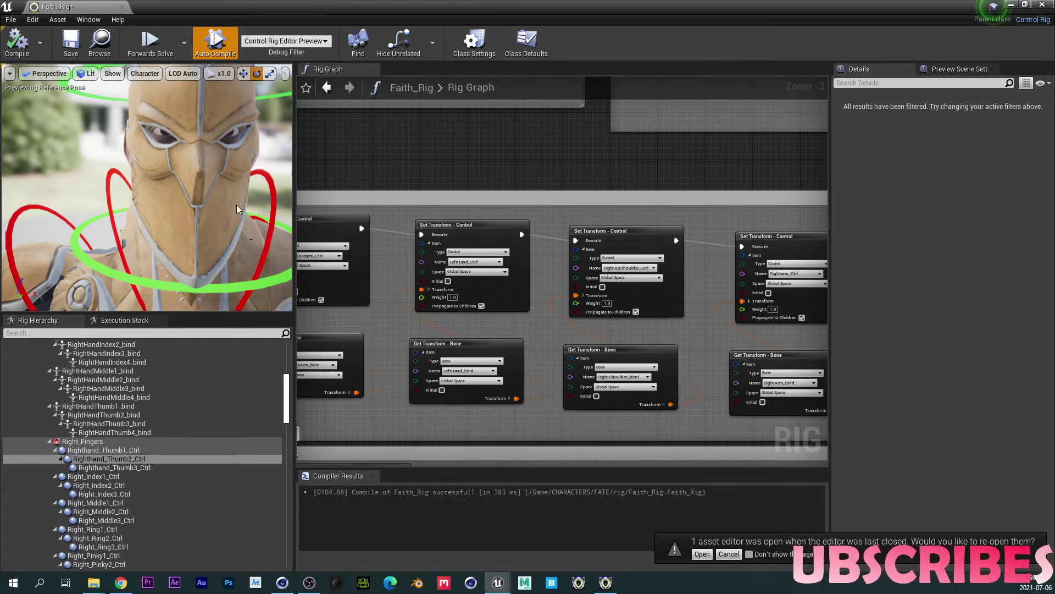
left_click(166, 263)
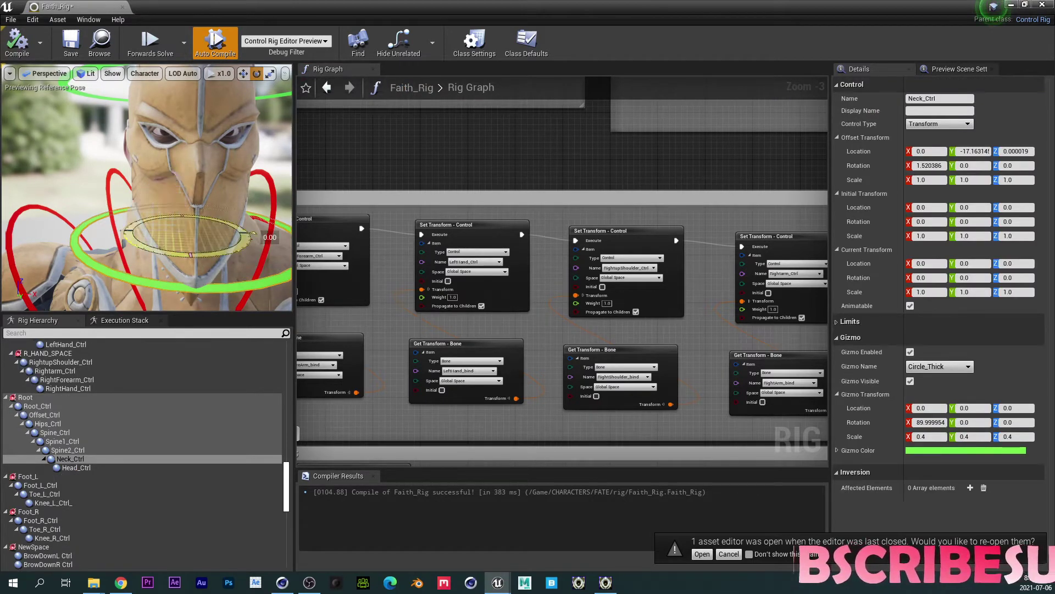
left_click_drag(250, 233, 242, 242)
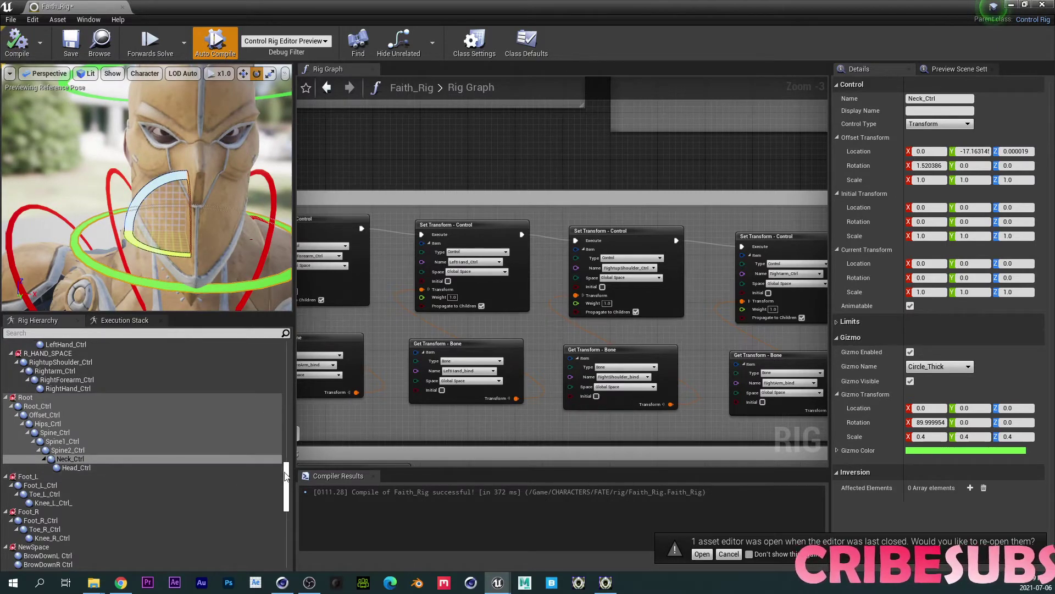
left_click_drag(286, 485, 290, 339)
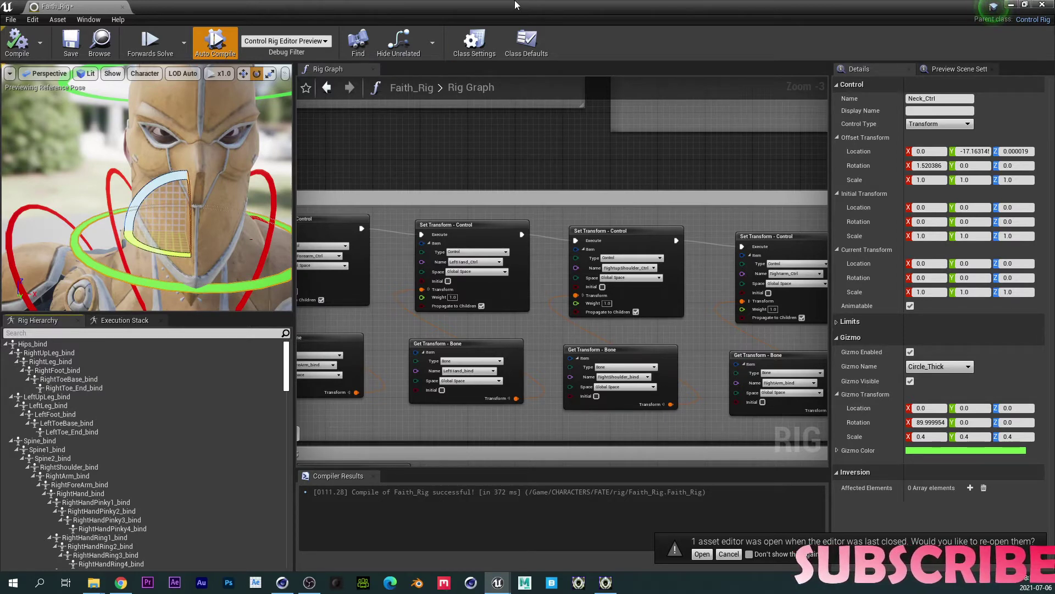
Step: Switch to the level editor, select the FATE_FOR_UE character in the scene and show its tracks in the sequence
left_click_drag(515, 2, 1054, 236)
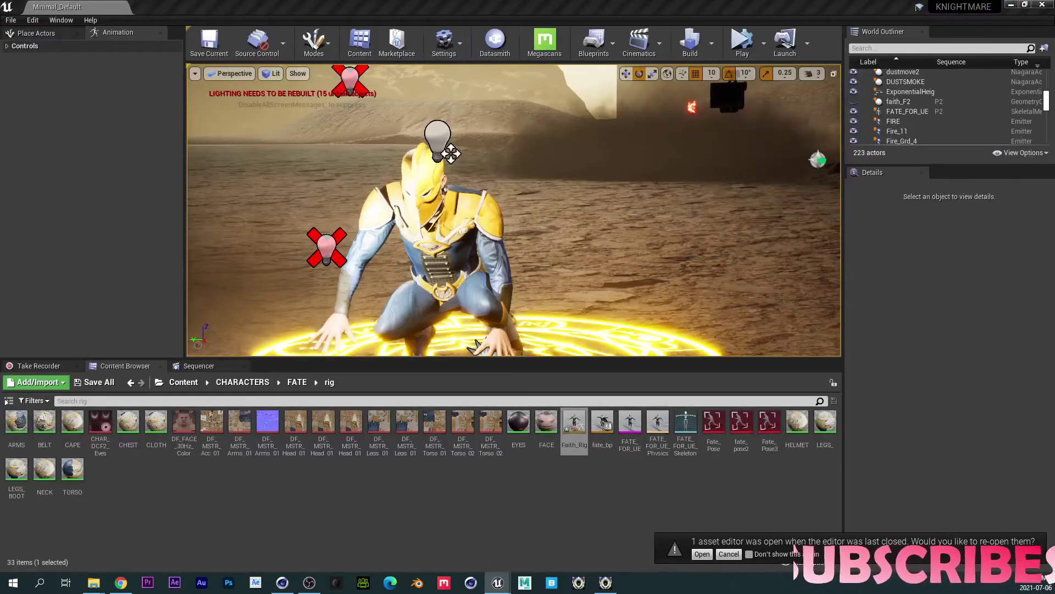
left_click(473, 345)
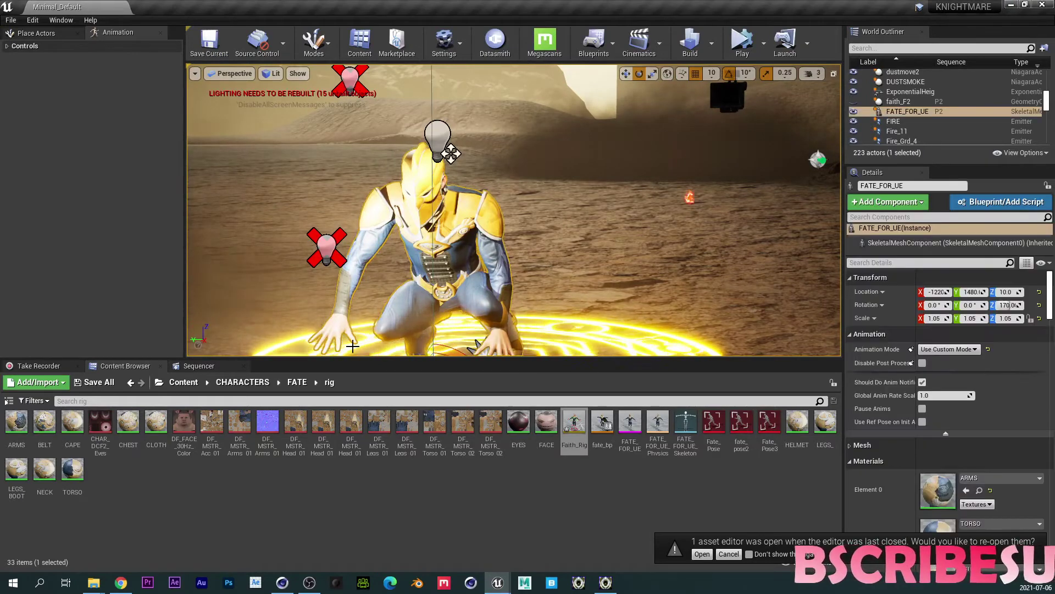
left_click(199, 366)
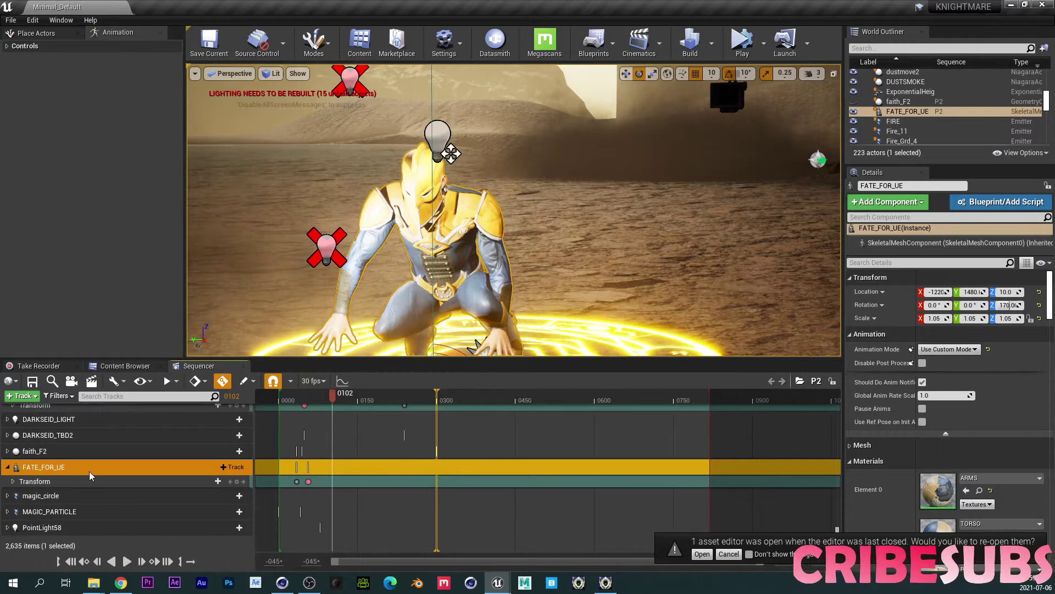
Step: Add an asset-based Control Rig track using Faith_Rig to FATE_FOR_UE
left_click(231, 467)
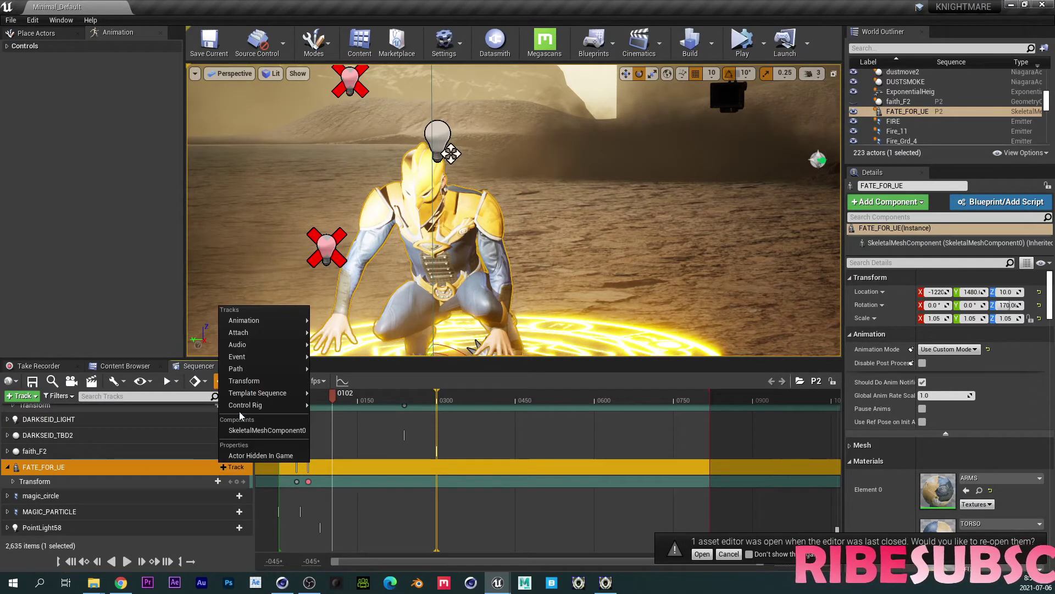
mouse_move(274, 410)
mouse_move(394, 447)
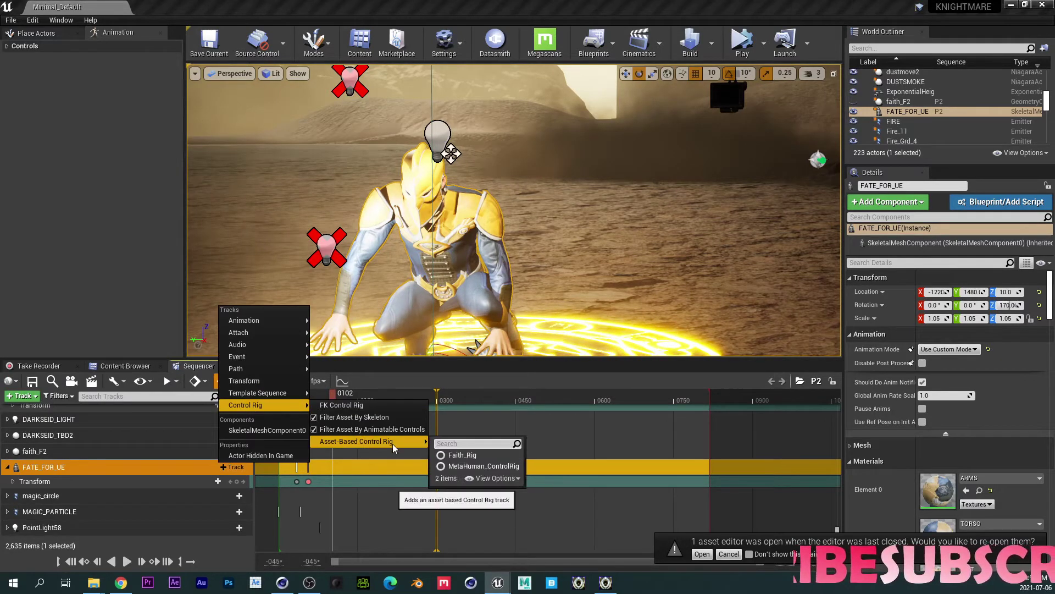
left_click(462, 455)
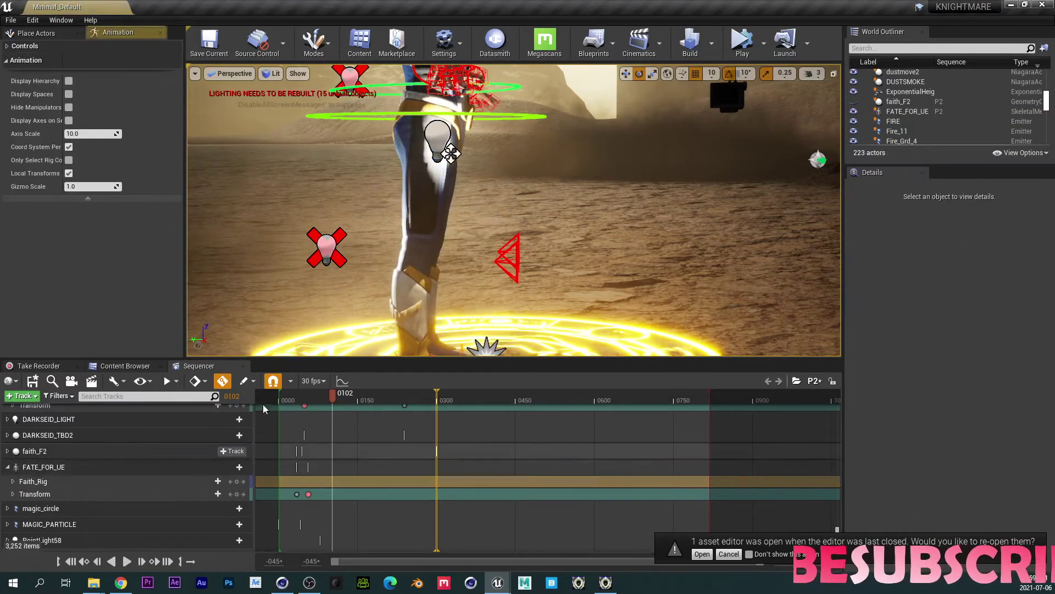
Step: Test the rig's hips control in the viewport by rotating it about 20 degrees, and switch it to move mode
right_click_drag(438, 204, 231, 209)
right_click_drag(482, 241, 341, 237)
left_click(592, 260)
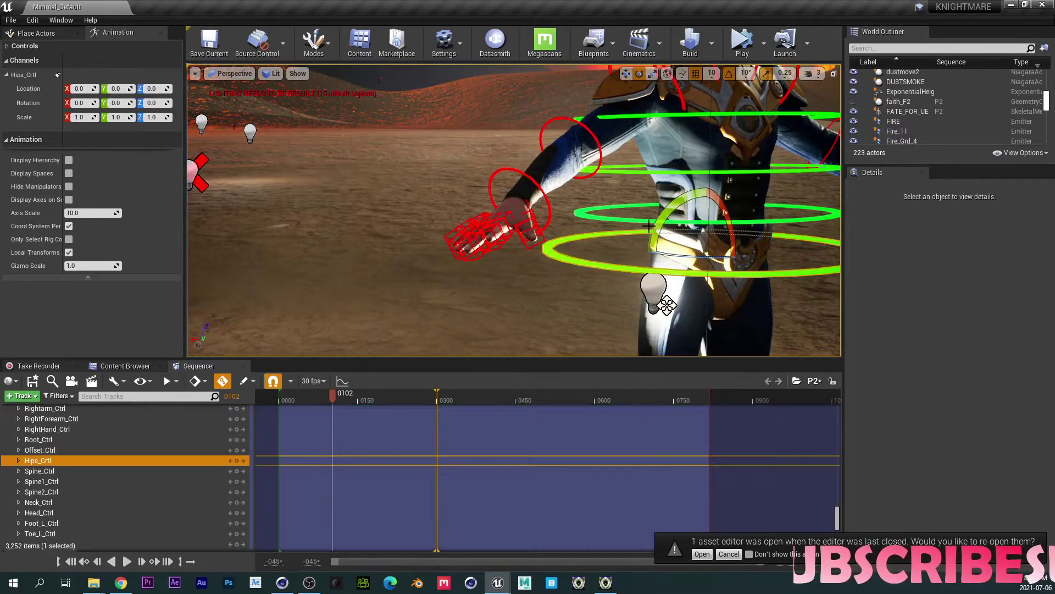
left_click_drag(723, 213, 753, 237)
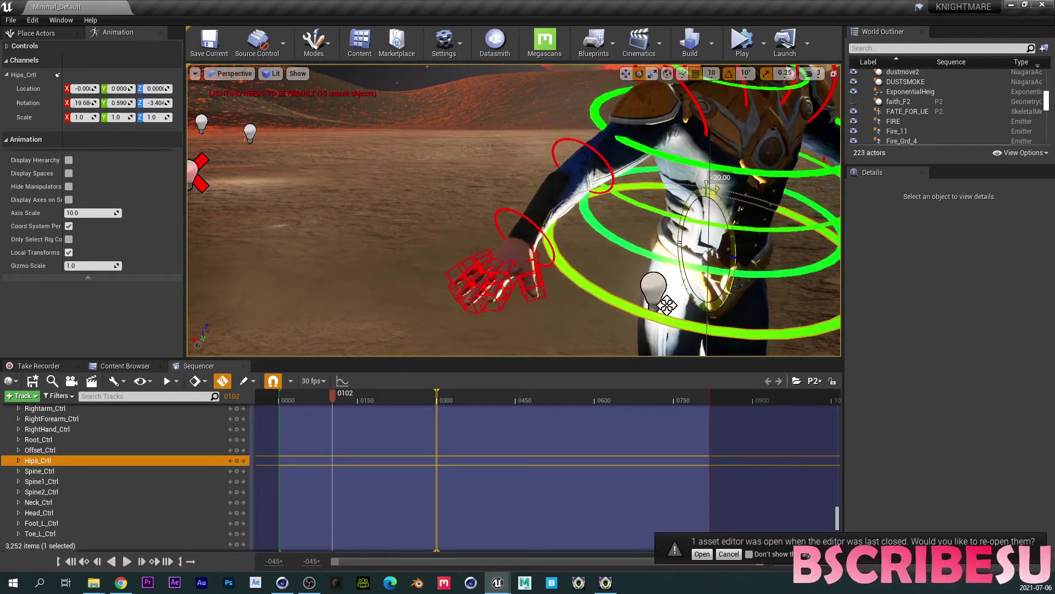
right_click_drag(753, 236, 781, 181)
right_click_drag(697, 231, 643, 308)
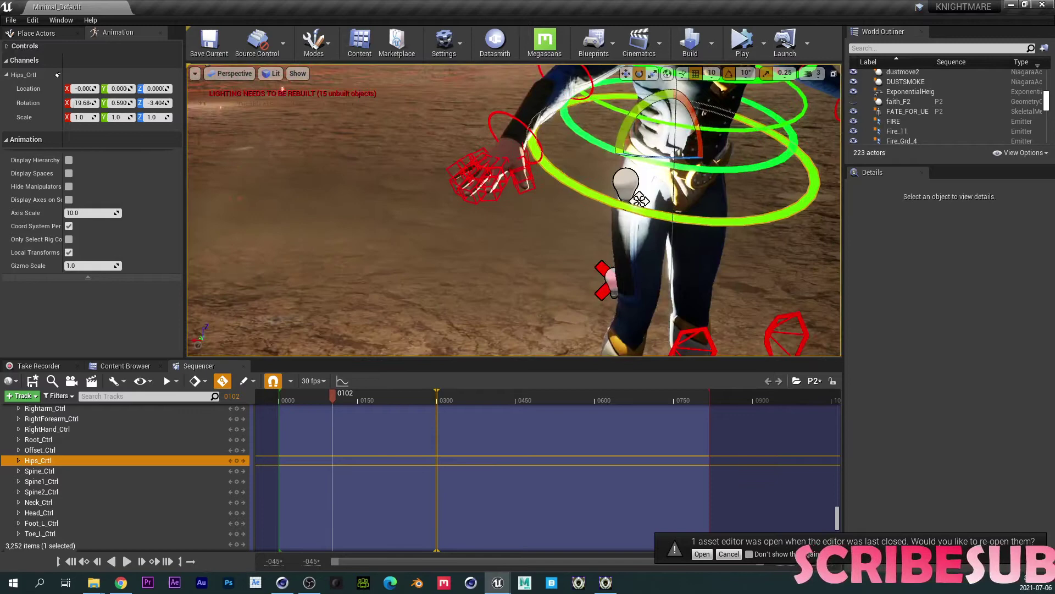
right_click_drag(643, 247, 704, 255)
key("w")
mouse_move(551, 128)
left_mouse_down()
mouse_move(551, 218)
mouse_move(551, 128)
left_mouse_up()
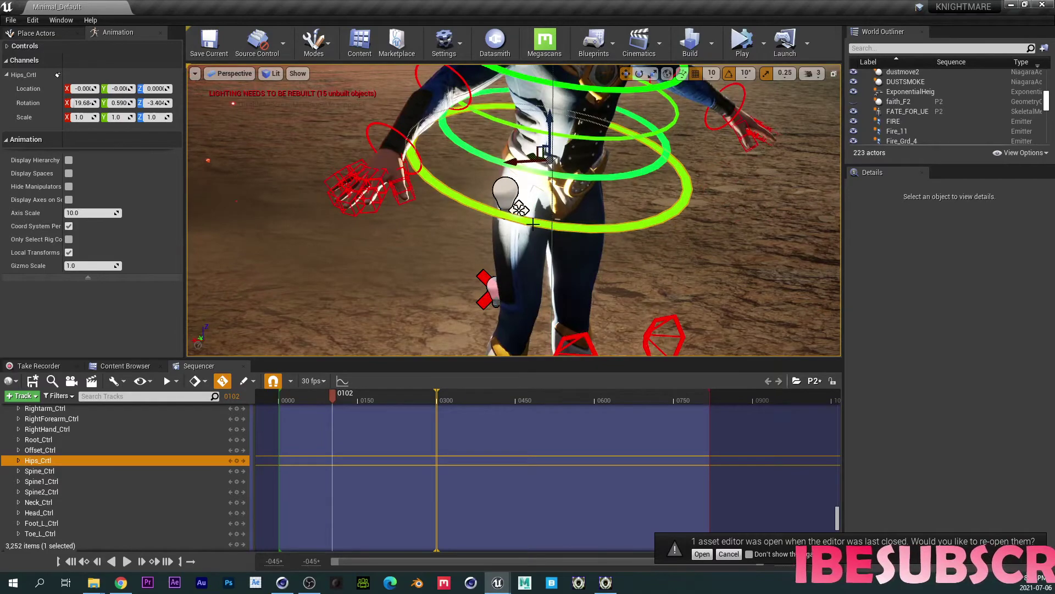
Step: Inspect the character's face up close and expand the eyeBlinkLeft Ctrl track among the rig's facial controls
right_click_drag(533, 223, 495, 181)
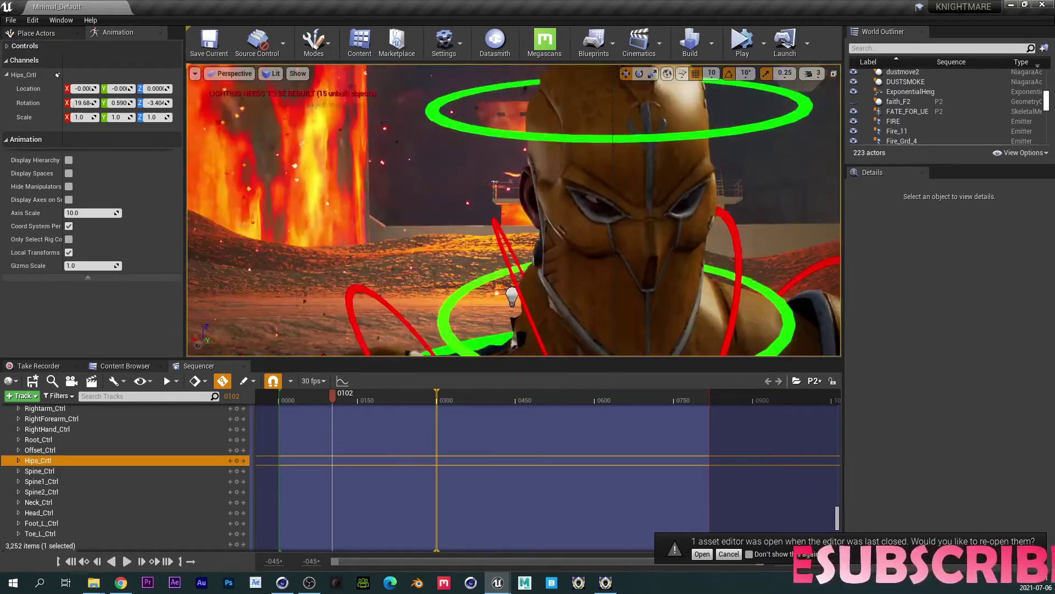
right_click_drag(479, 231, 525, 238)
scroll(106, 489, "down", 9)
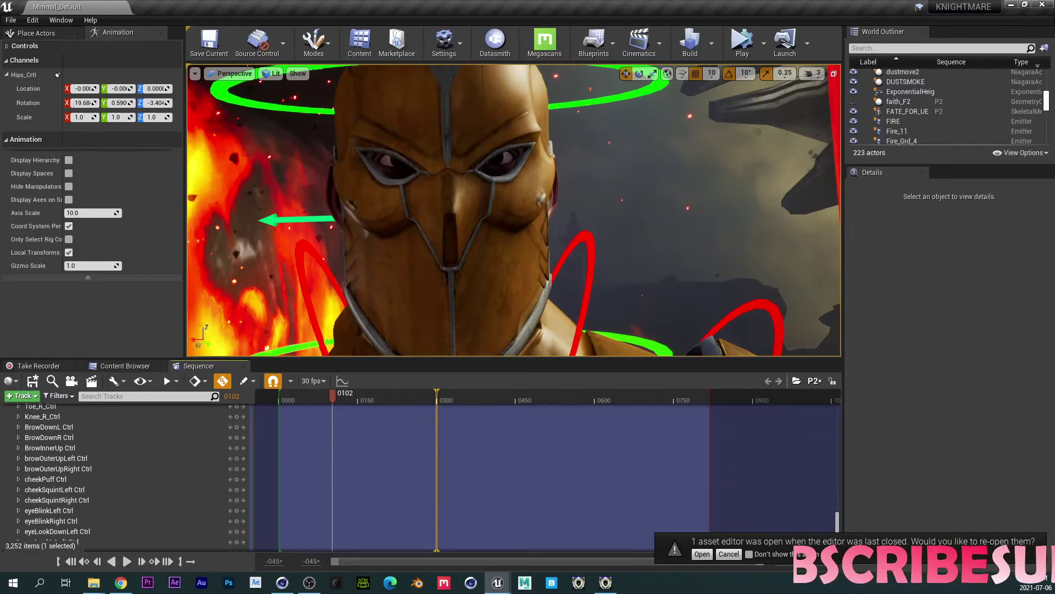
scroll(126, 473, "down", 3)
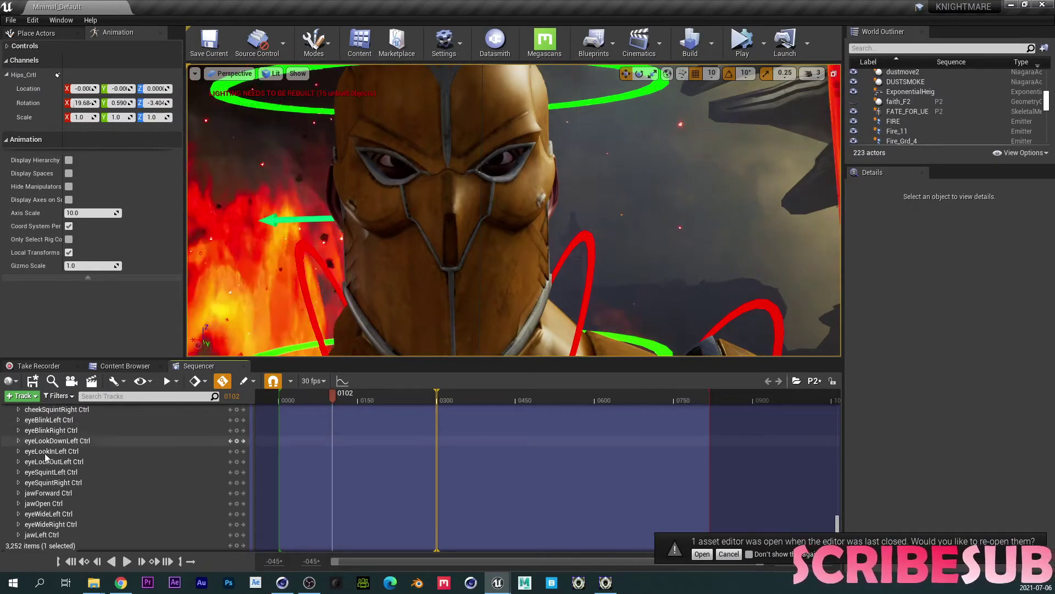
left_click(18, 420)
left_click(177, 429)
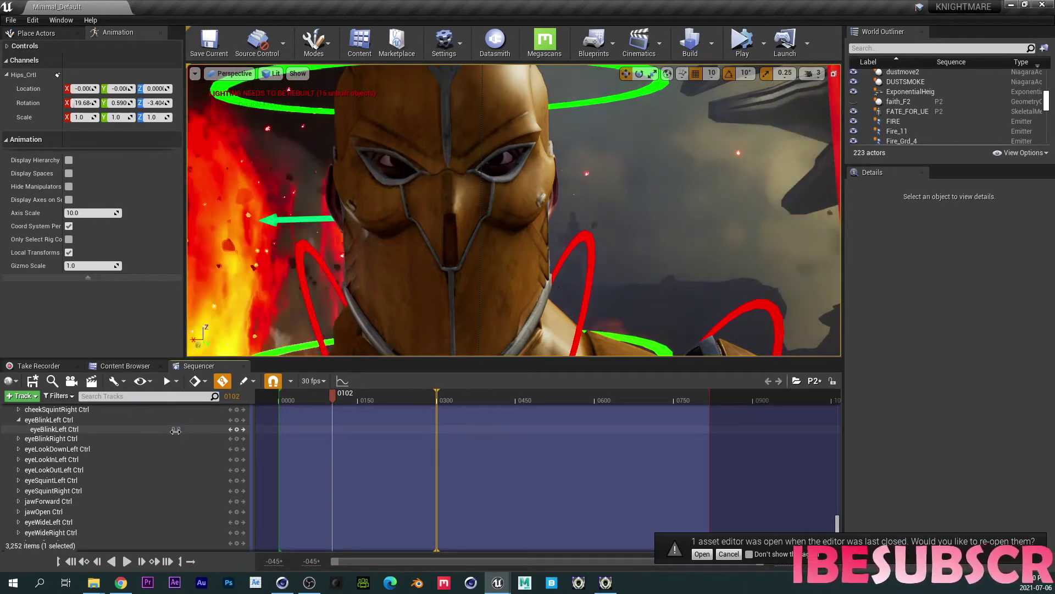
Step: Delete the Faith_Rig track from FATE_FOR_UE
scroll(126, 473, "up", 5)
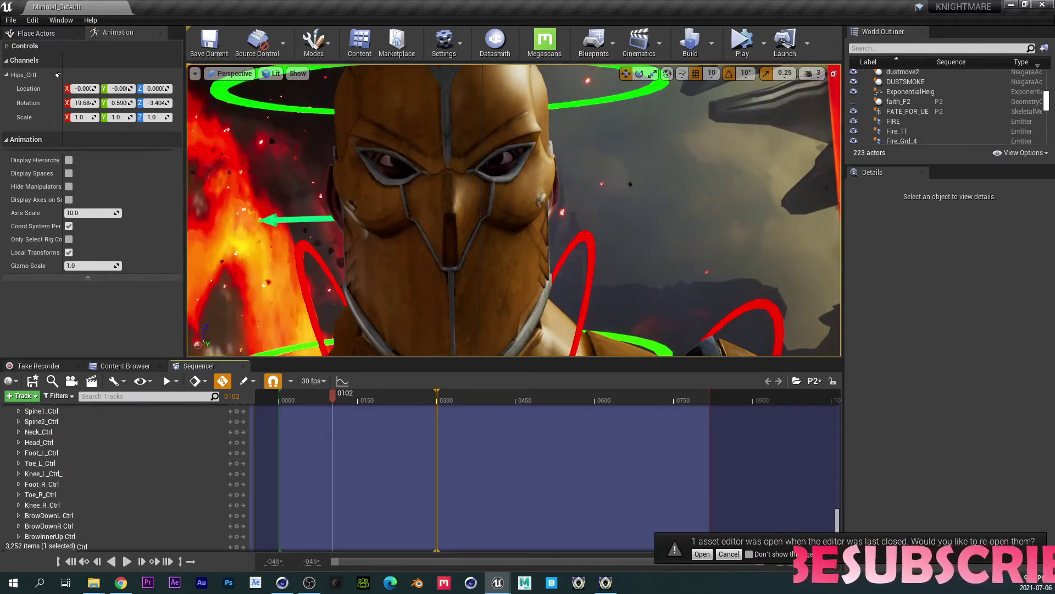
scroll(127, 473, "up", 5)
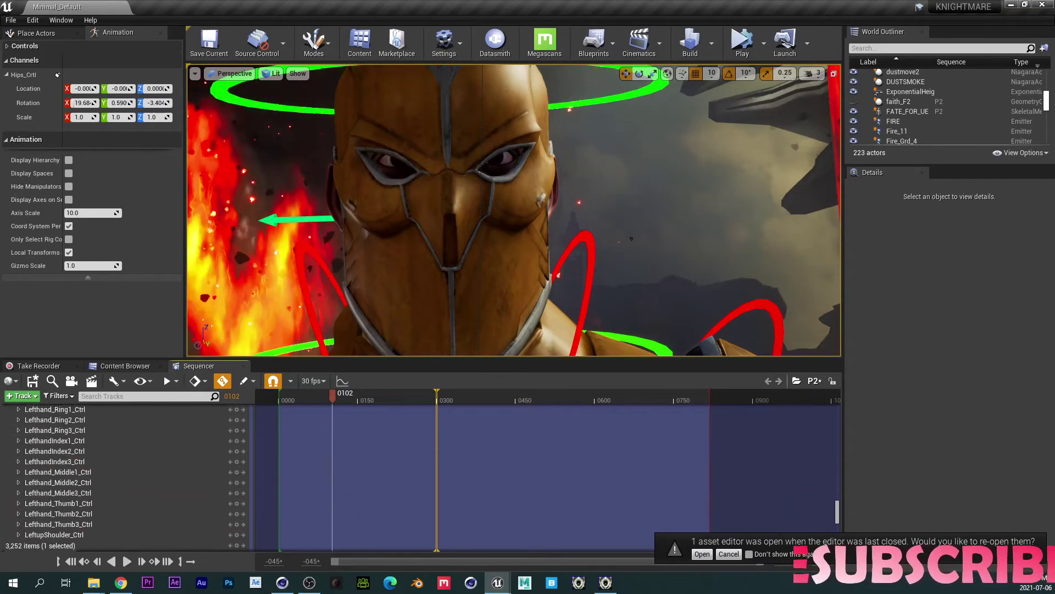
scroll(33, 467, "up", 5)
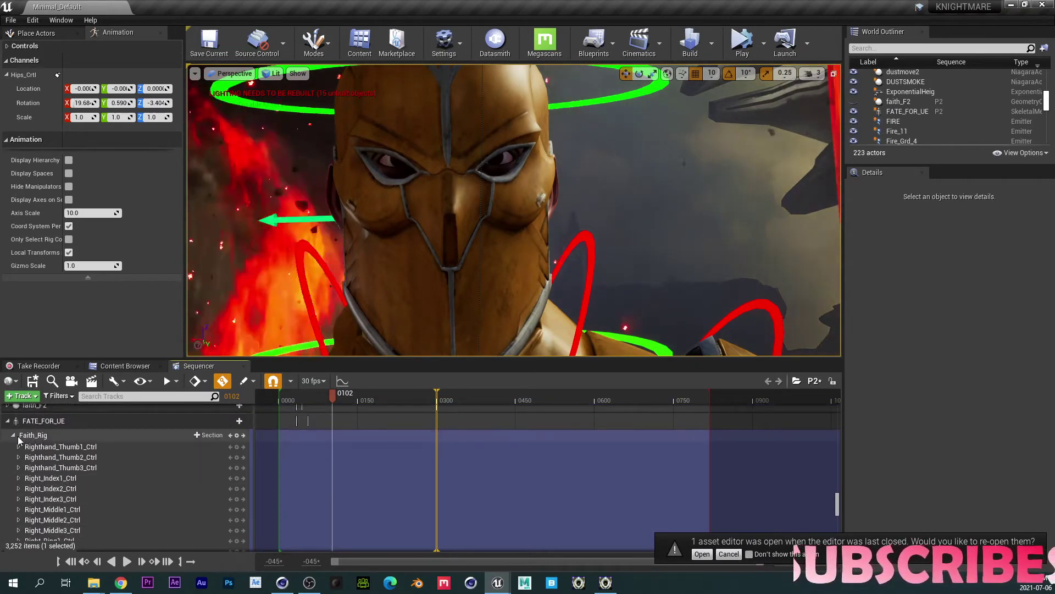
left_click(29, 437)
key("Delete")
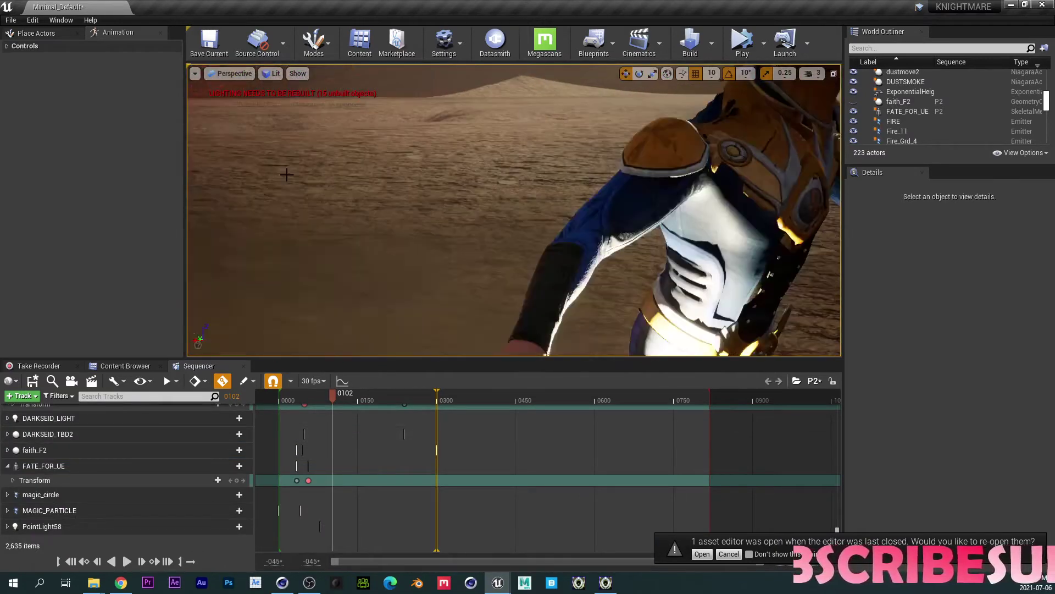
Step: Select FATE_FOR_UE, return the sequence to frame 0 and bring the character into view
left_click(177, 466)
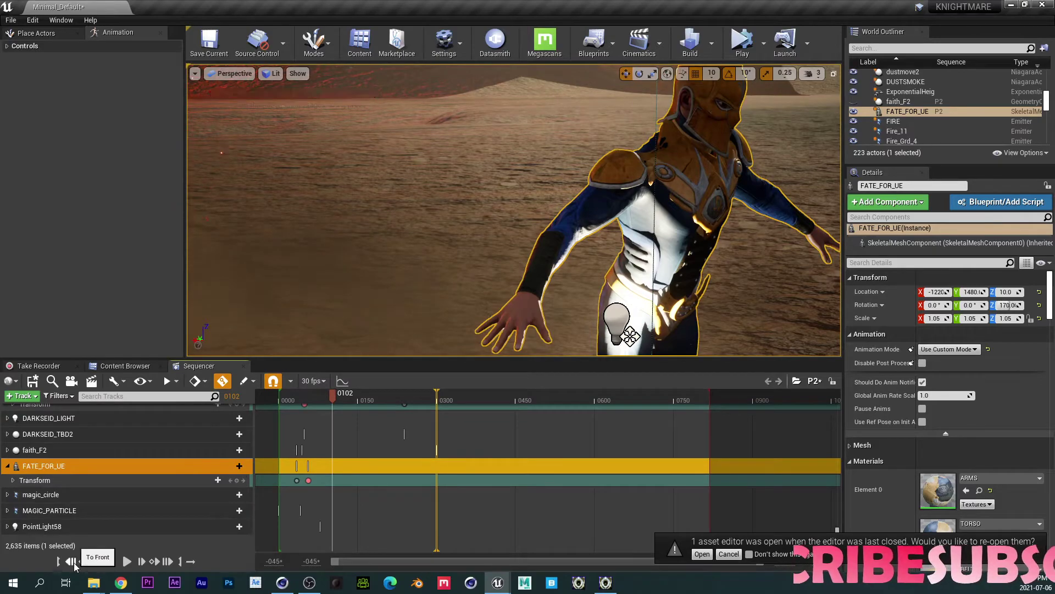
left_click(72, 562)
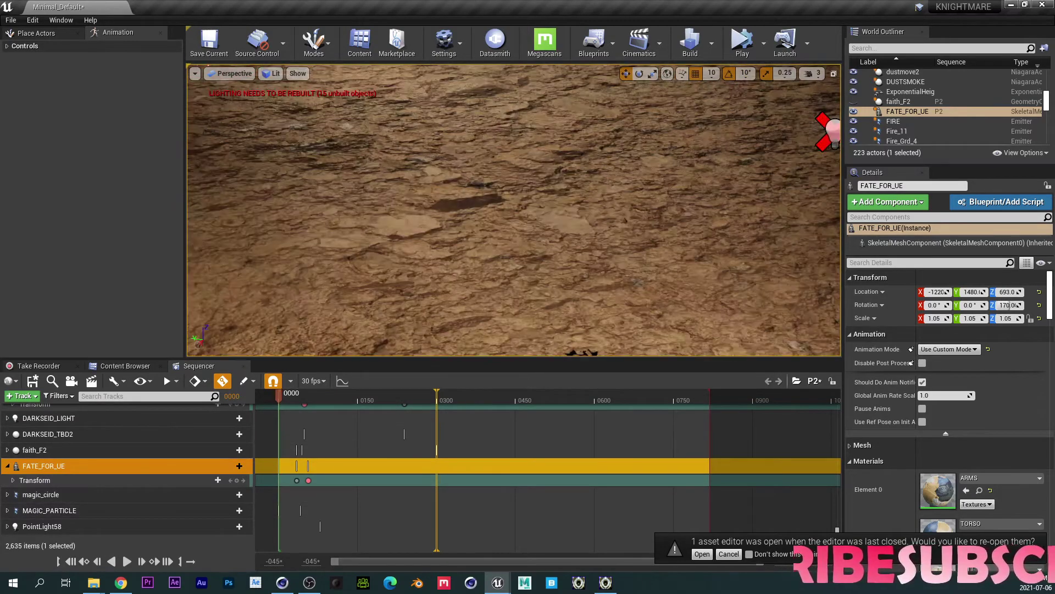
right_click_drag(513, 210, 582, 231)
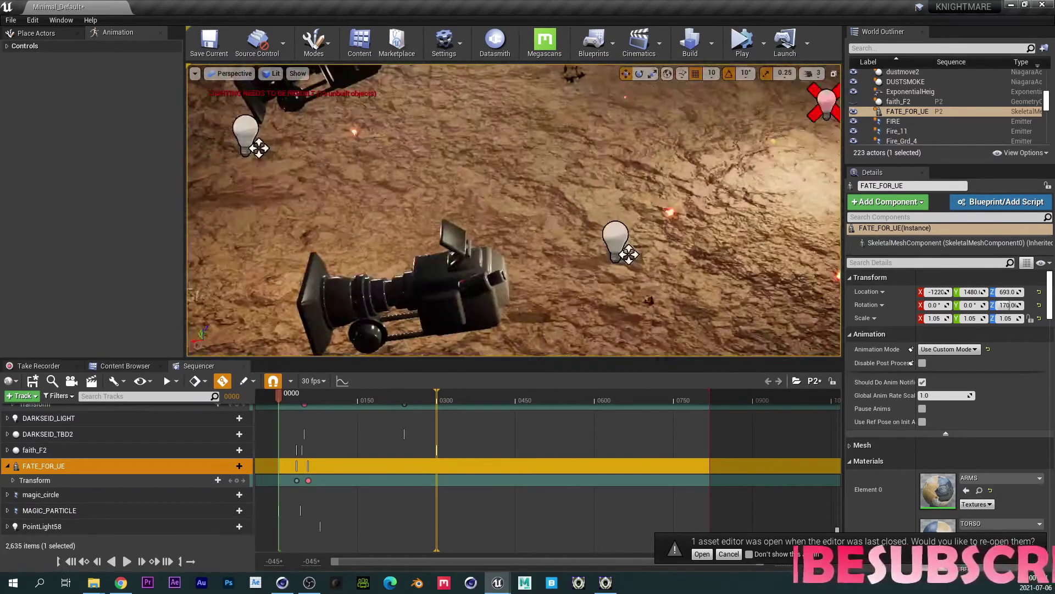
mouse_move(443, 260)
right_mouse_down()
mouse_move(528, 231)
mouse_move(444, 260)
mouse_move(473, 275)
mouse_move(440, 242)
mouse_move(462, 269)
mouse_move(430, 260)
right_mouse_up()
right_click_drag(462, 227, 462, 227)
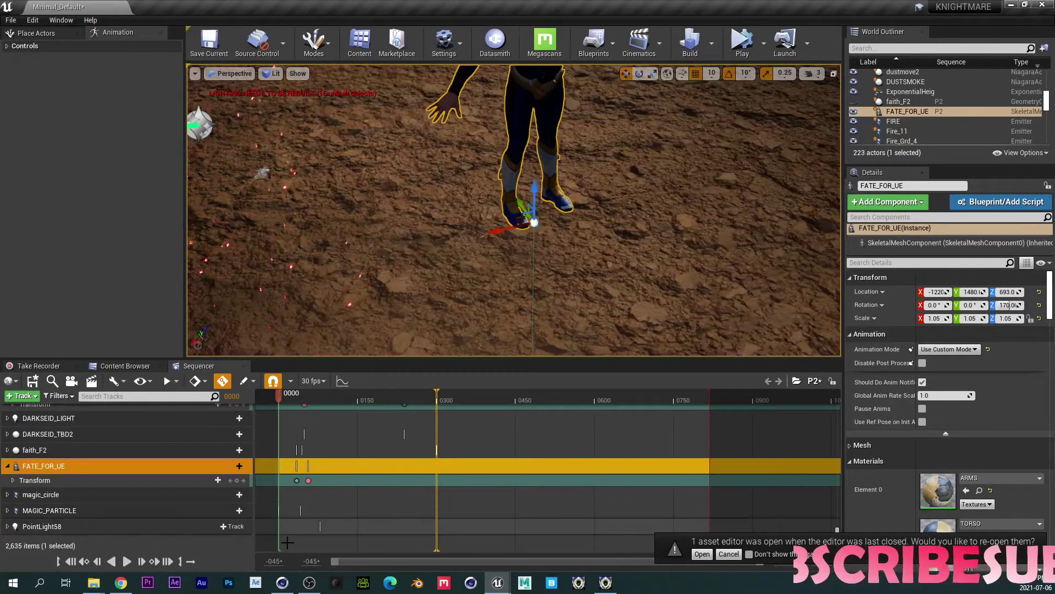
Step: Deselect the character and play the sequence in short stretches to review its descent onto the magic circle
left_click(308, 544)
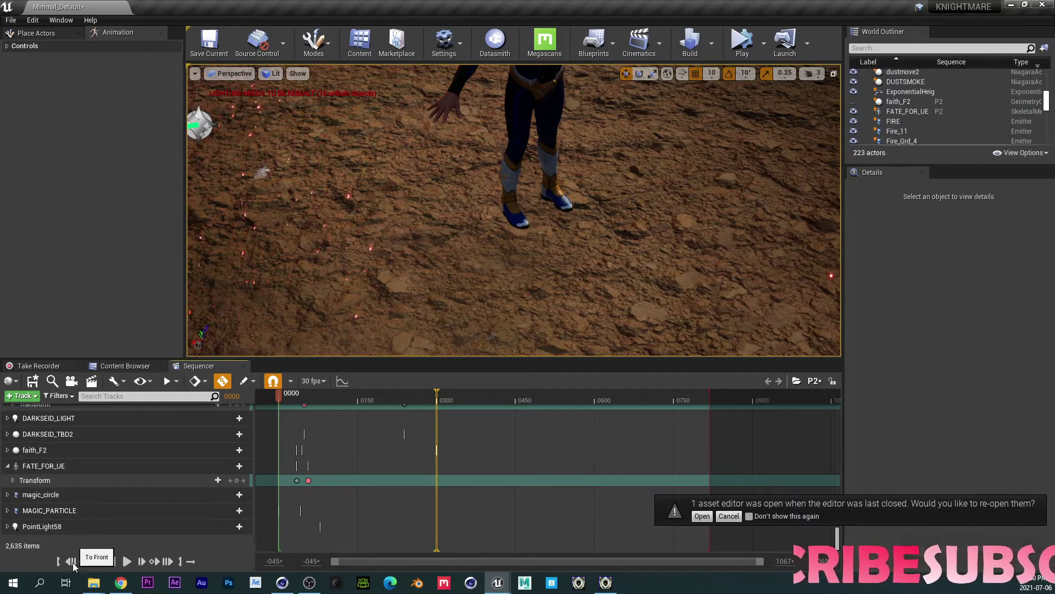
left_click(127, 561)
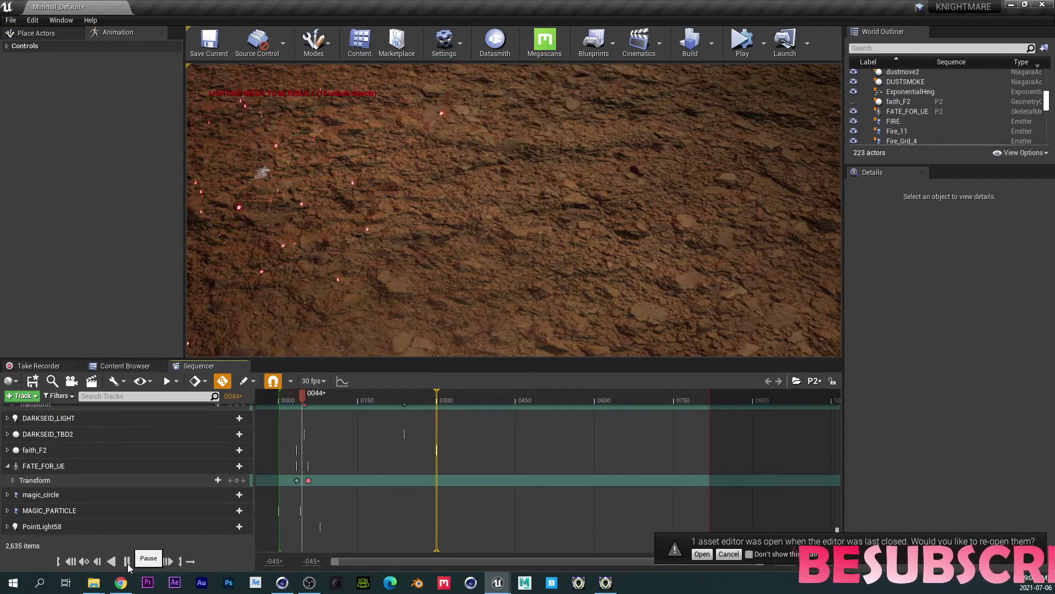
left_click(127, 562)
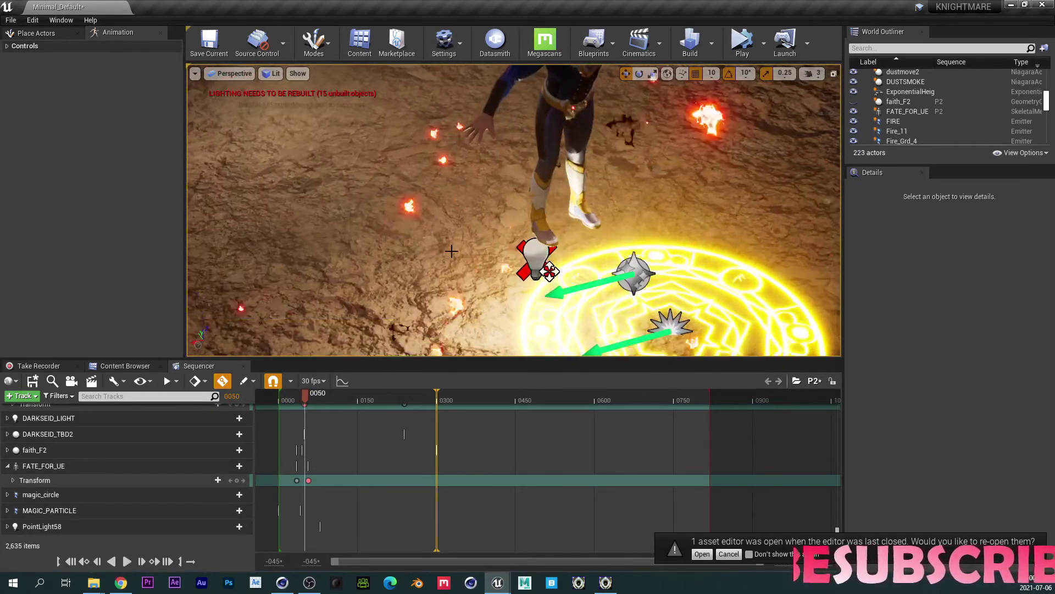
left_click(127, 561)
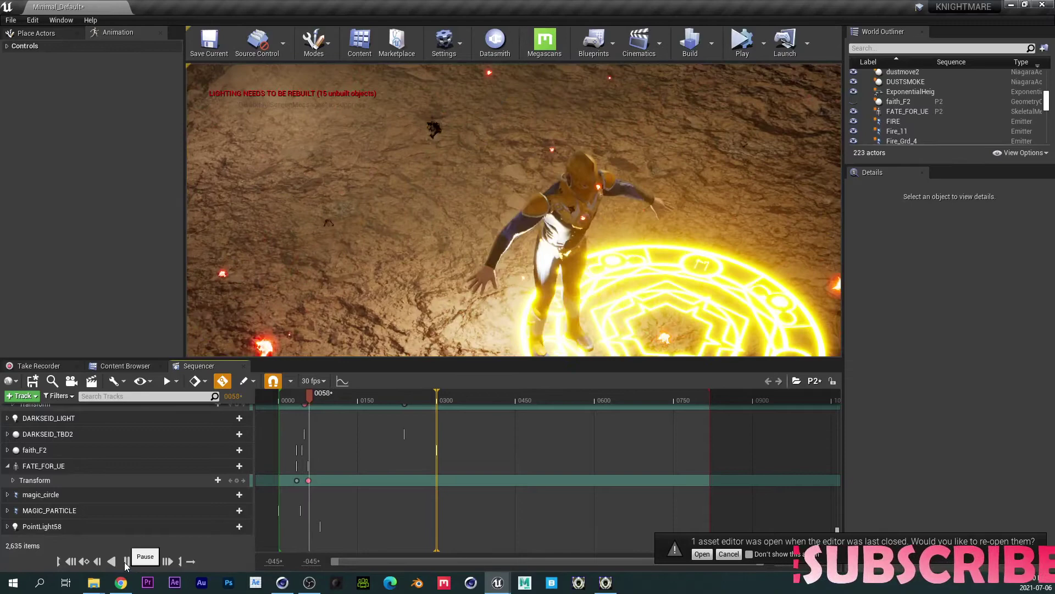
left_click(127, 561)
Step: Try adding the Faith_F1 animation to FATE_FOR_UE at frame 70, and undo back to the sequence start
left_click(62, 466)
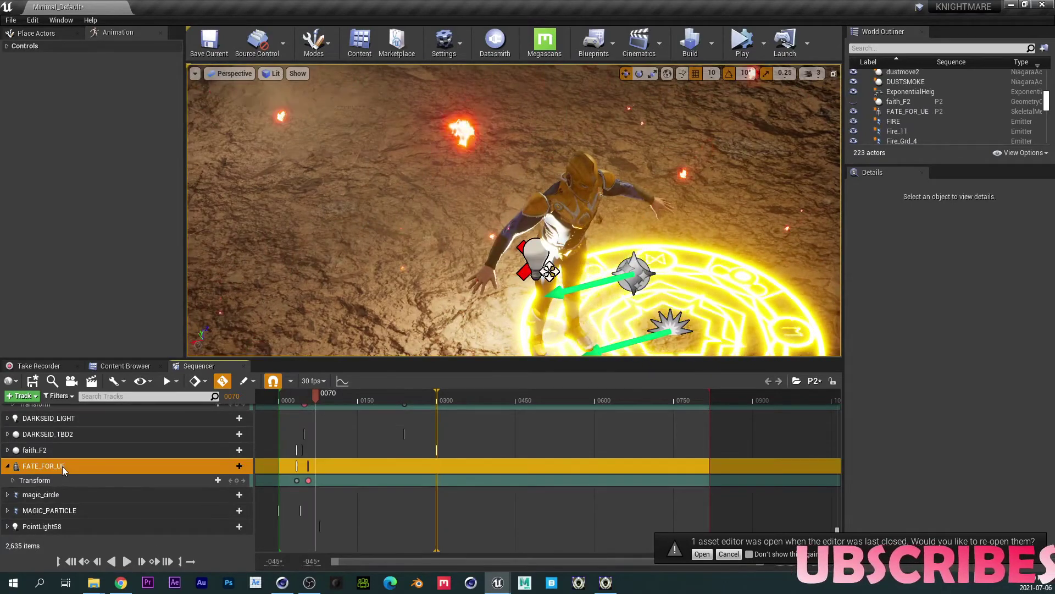
left_click(223, 466)
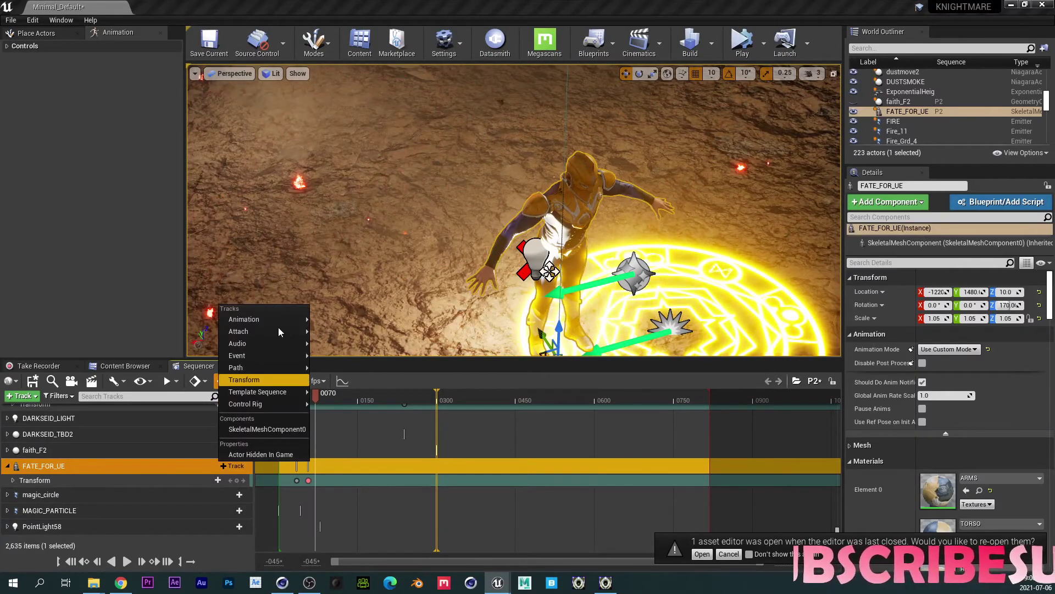
mouse_move(286, 319)
left_click(335, 332)
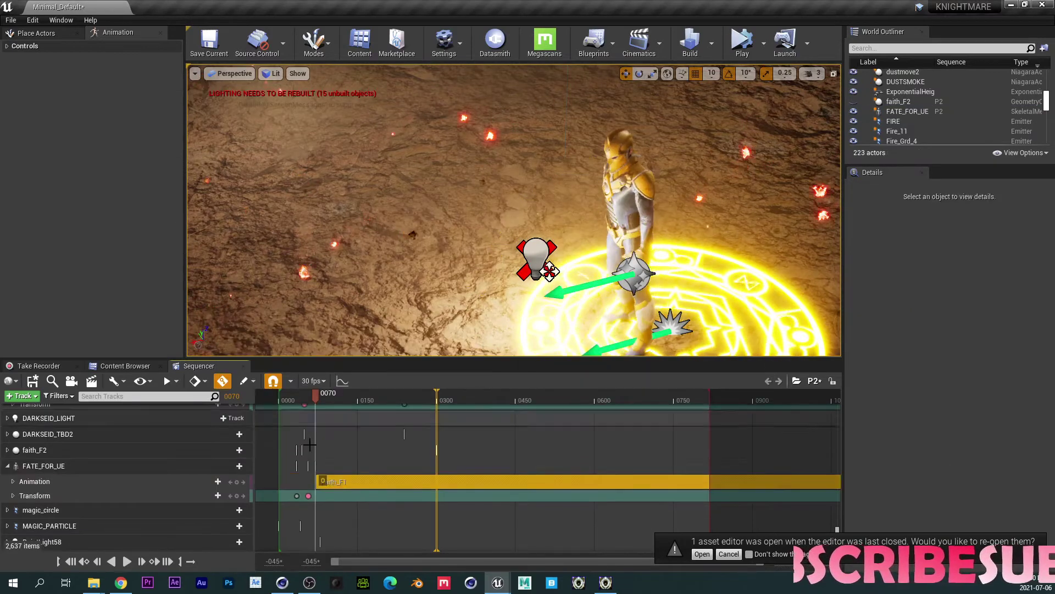
key("ctrl+z")
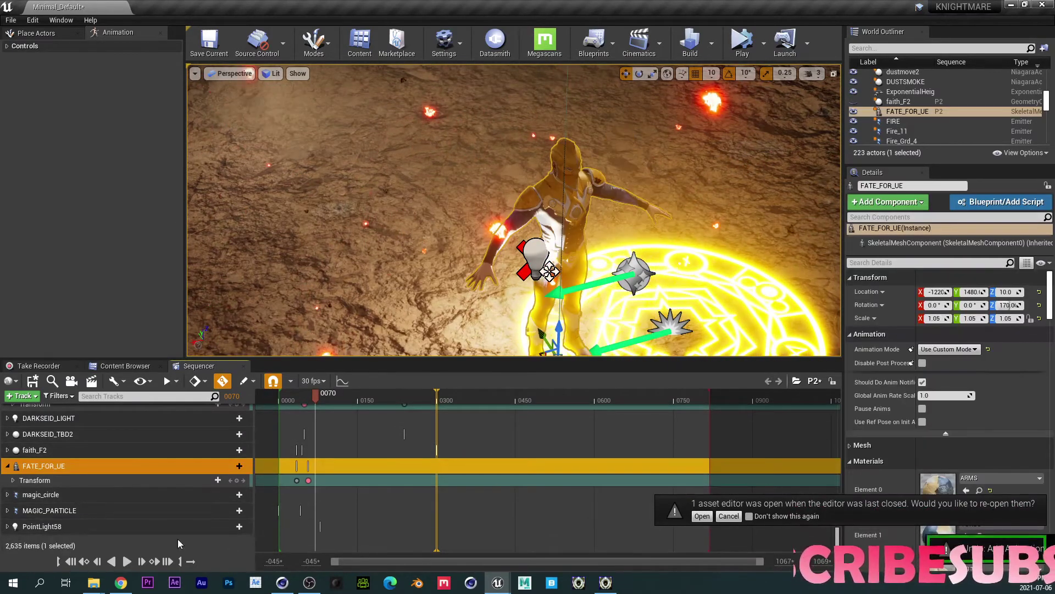
key("ctrl+z")
Step: Add the Faith_F1 animation to FATE_FOR_UE at frame 0
left_click(235, 465)
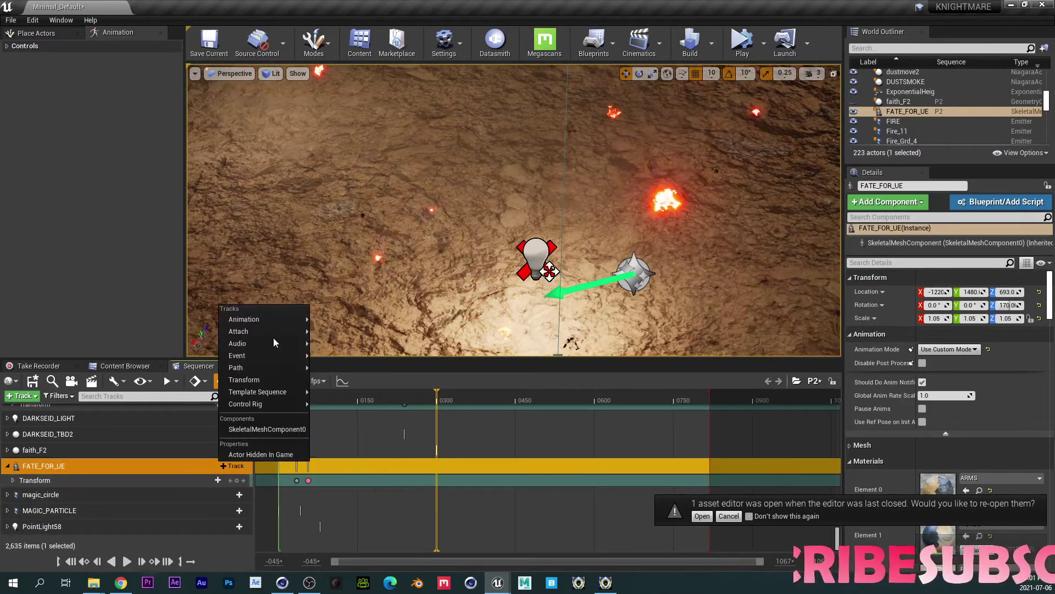
mouse_move(282, 321)
left_click(335, 330)
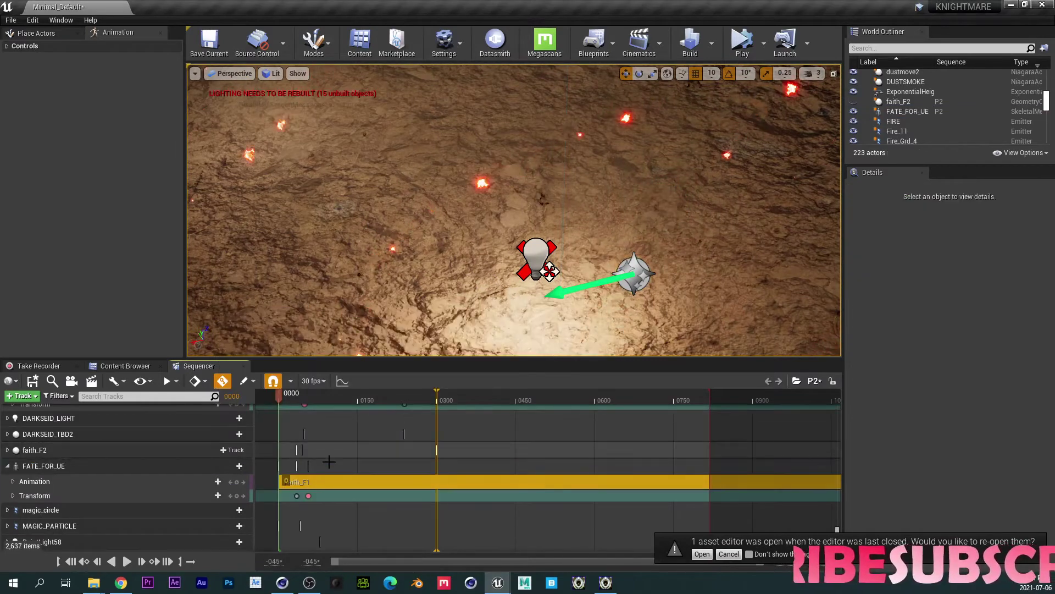
Step: Set the Start Frame Offset of the Faith_F1 animation section to 650
right_click(312, 482)
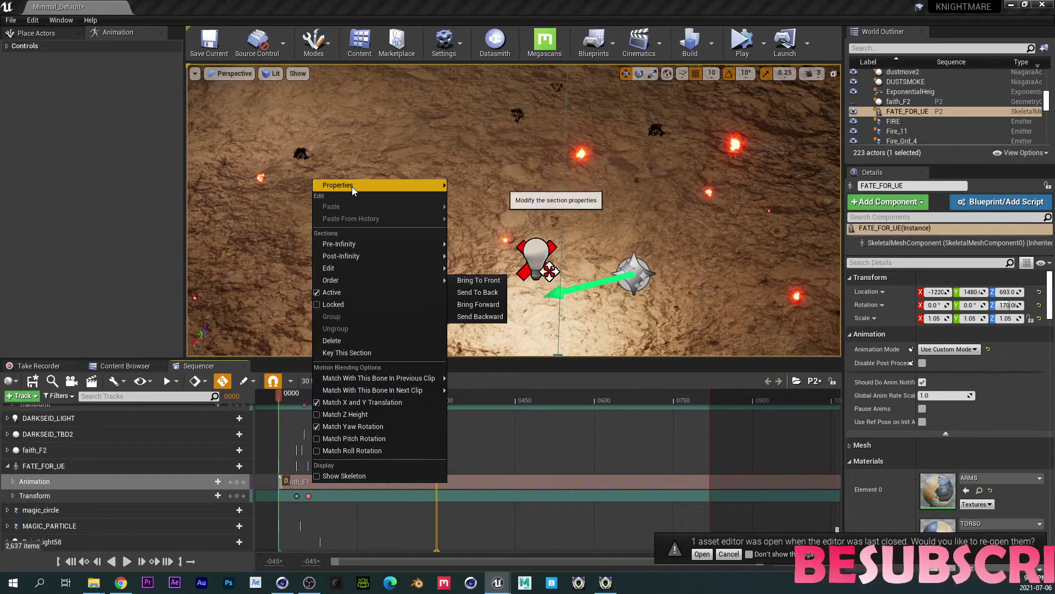
mouse_move(351, 186)
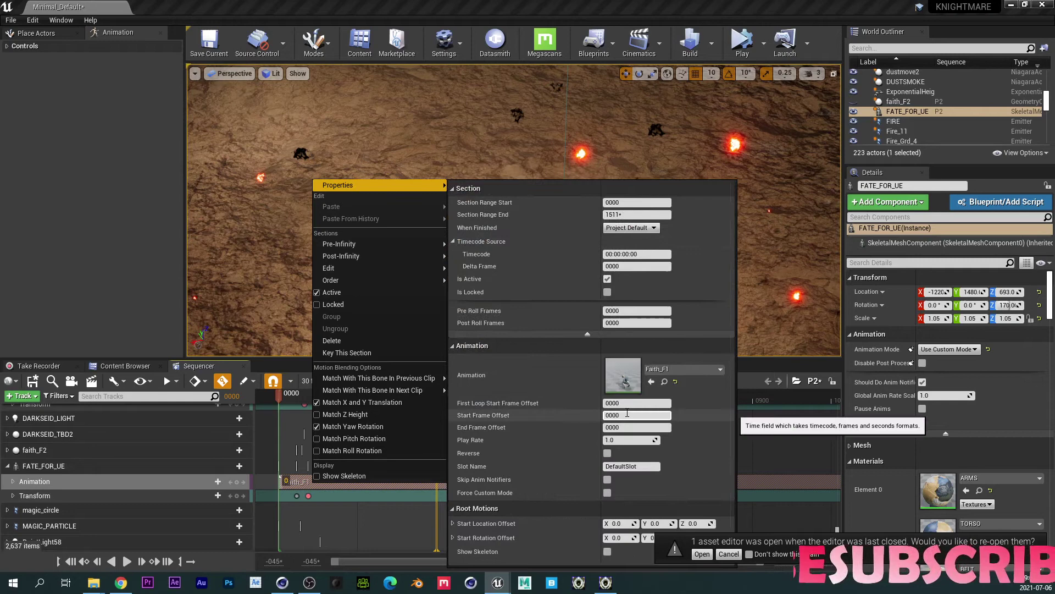
type("650")
key("Return")
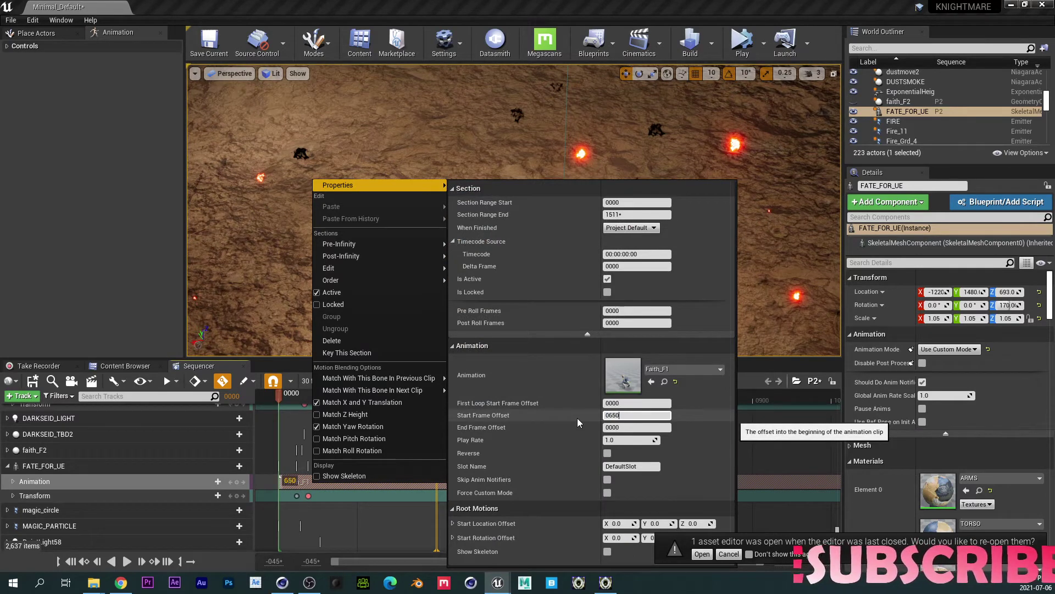
Step: Play the sequence to about frame 69 and inspect the character's crouched landing pose on the magic circle up close
left_click(586, 5)
left_click(127, 561)
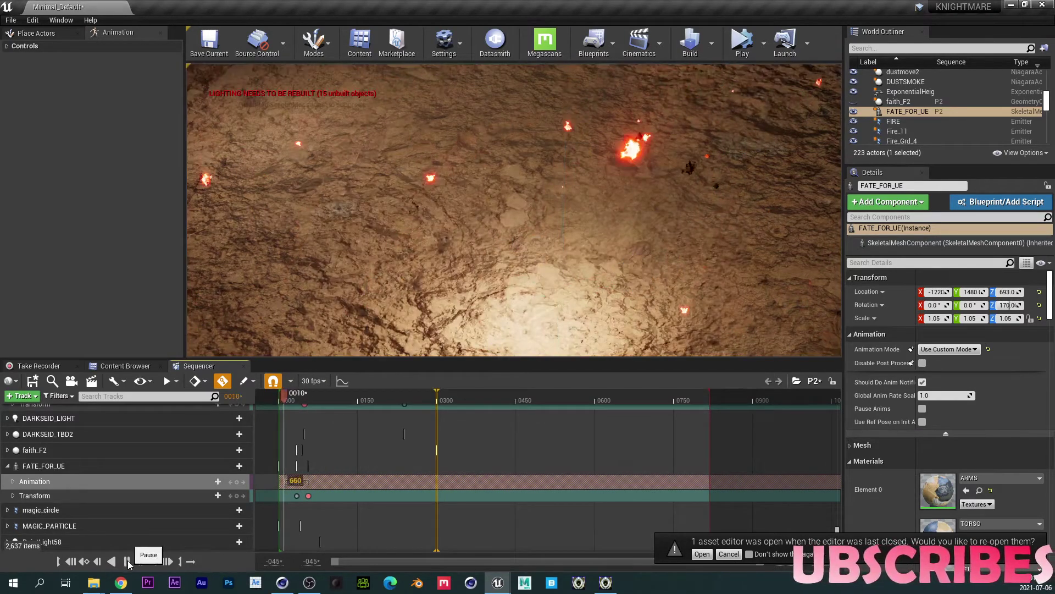
left_click(127, 561)
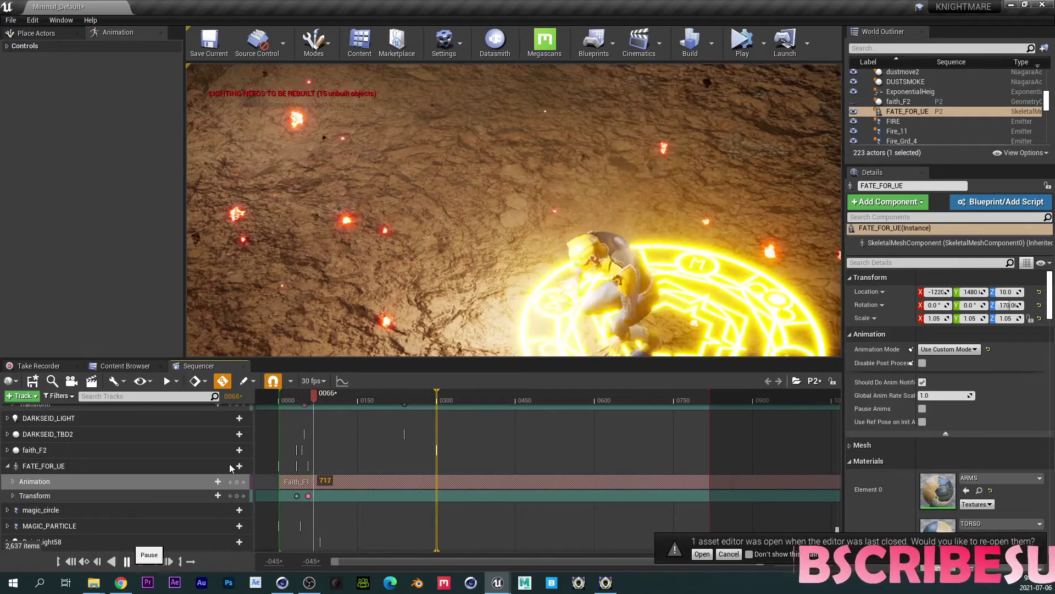
right_click_drag(373, 159, 376, 266)
right_click_drag(377, 187, 377, 143)
middle_click_drag(396, 204, 391, 330)
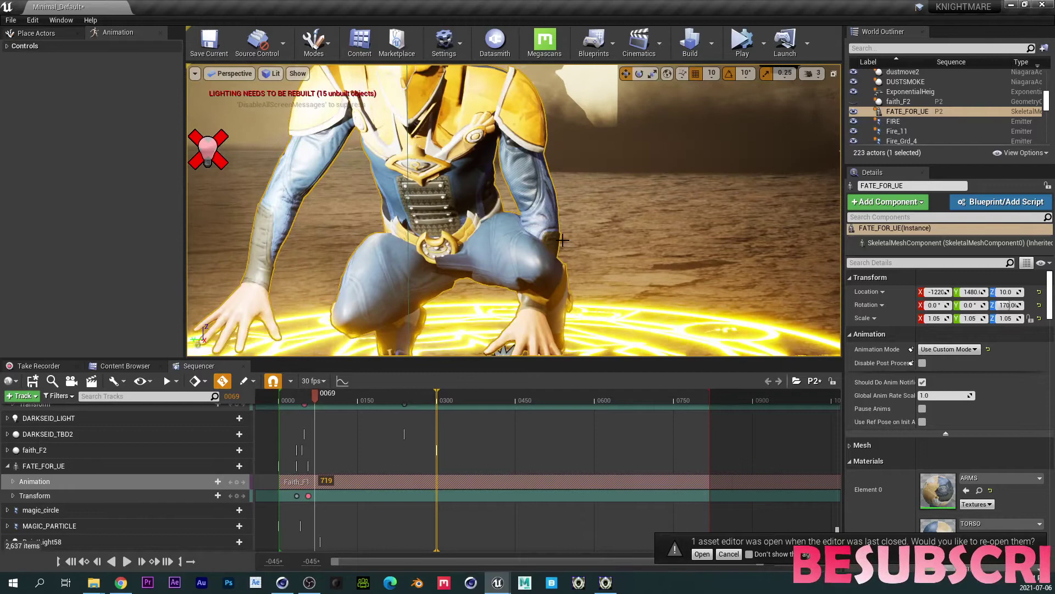
right_click_drag(378, 186, 360, 190)
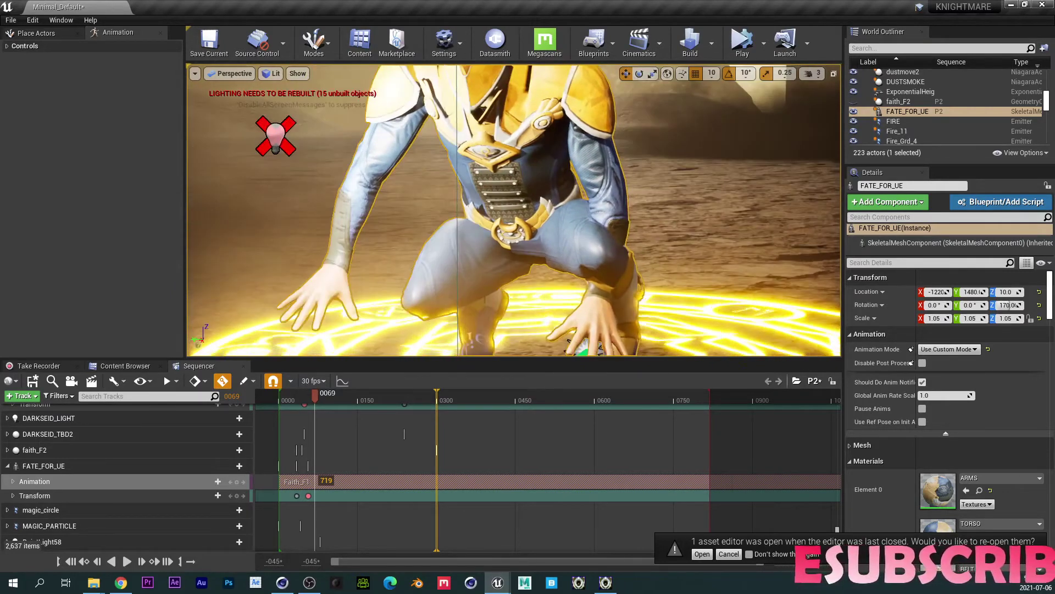
mouse_move(536, 245)
right_mouse_down()
mouse_move(542, 210)
mouse_move(527, 245)
right_mouse_up()
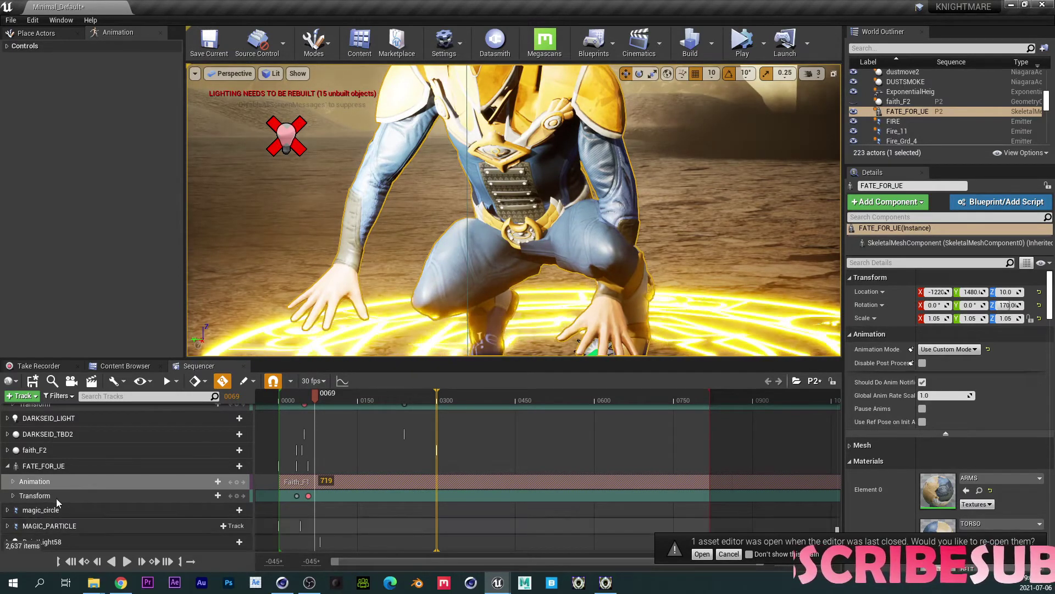
Step: Bake the animation of FATE_FOR_UE to the Faith_Rig Control Rig
right_click(46, 468)
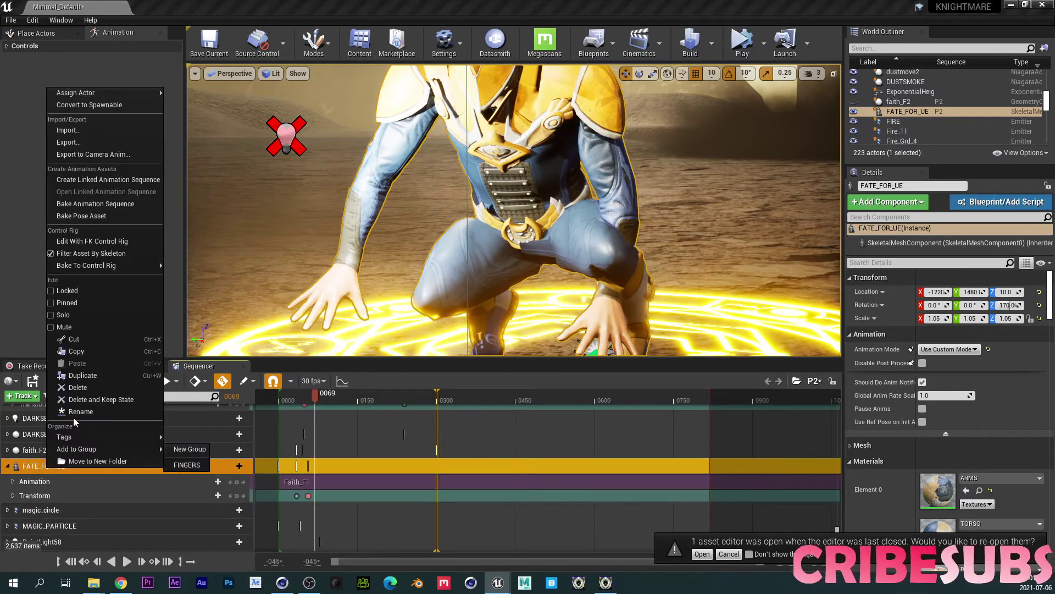
mouse_move(103, 266)
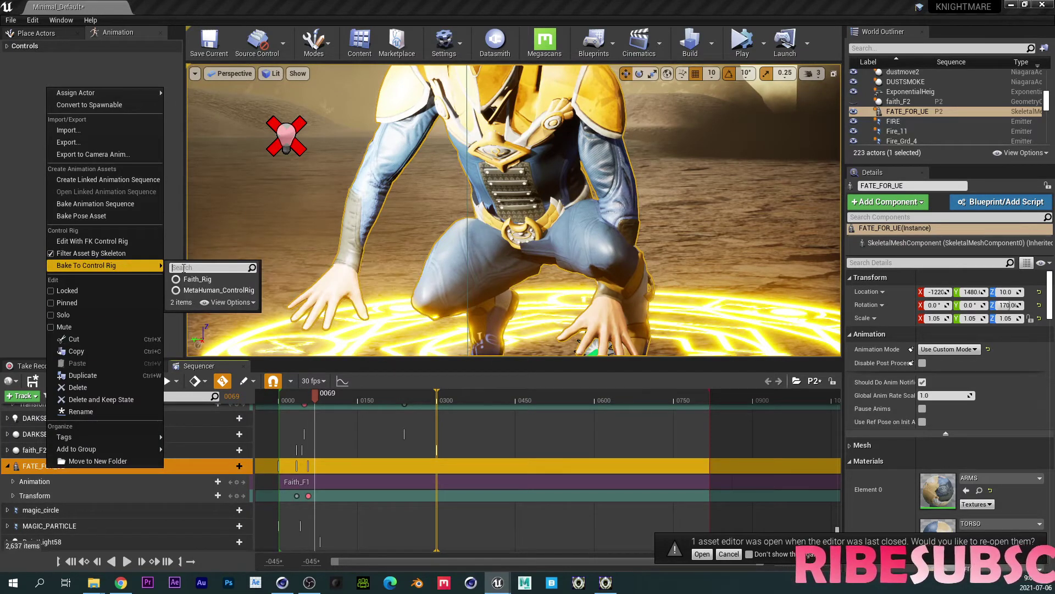
left_click(197, 279)
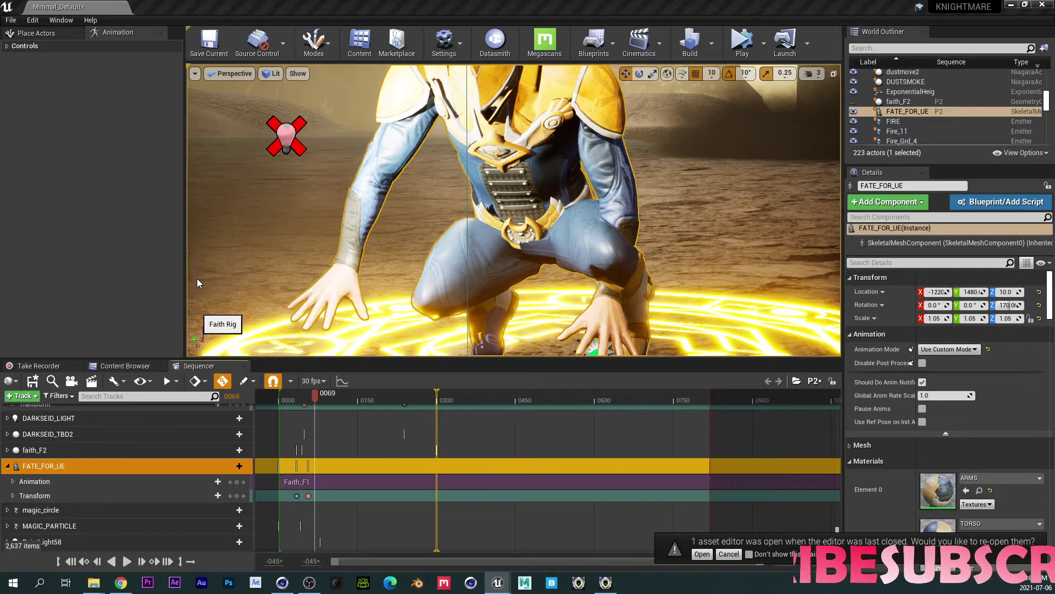
left_click(606, 338)
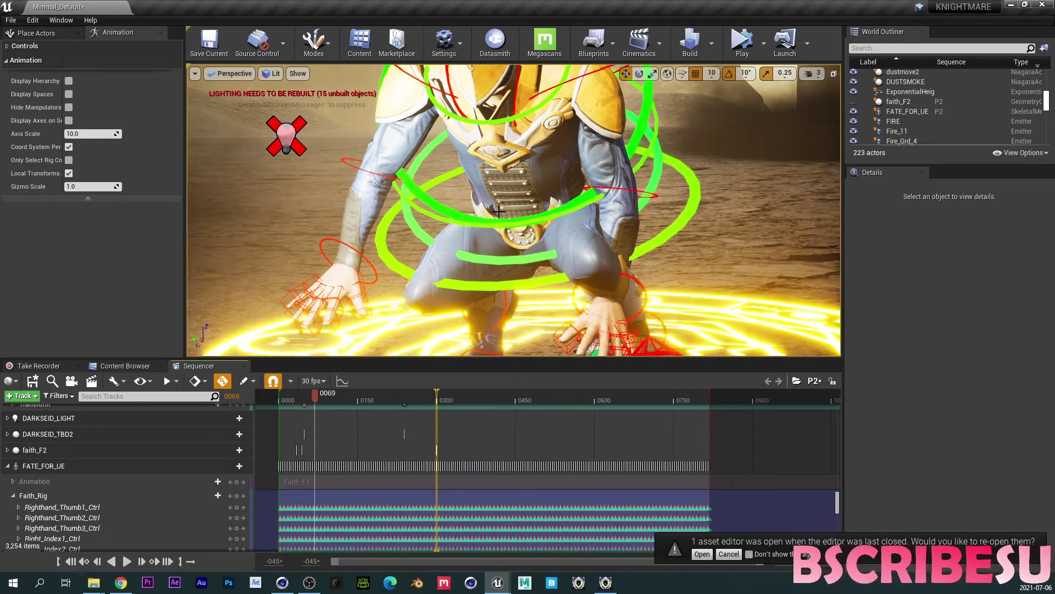
Step: Examine the baked rig controls around the character's body and scrub back to frame 25 to check the descent
right_click_drag(534, 225, 534, 187)
right_click_drag(536, 231, 534, 218)
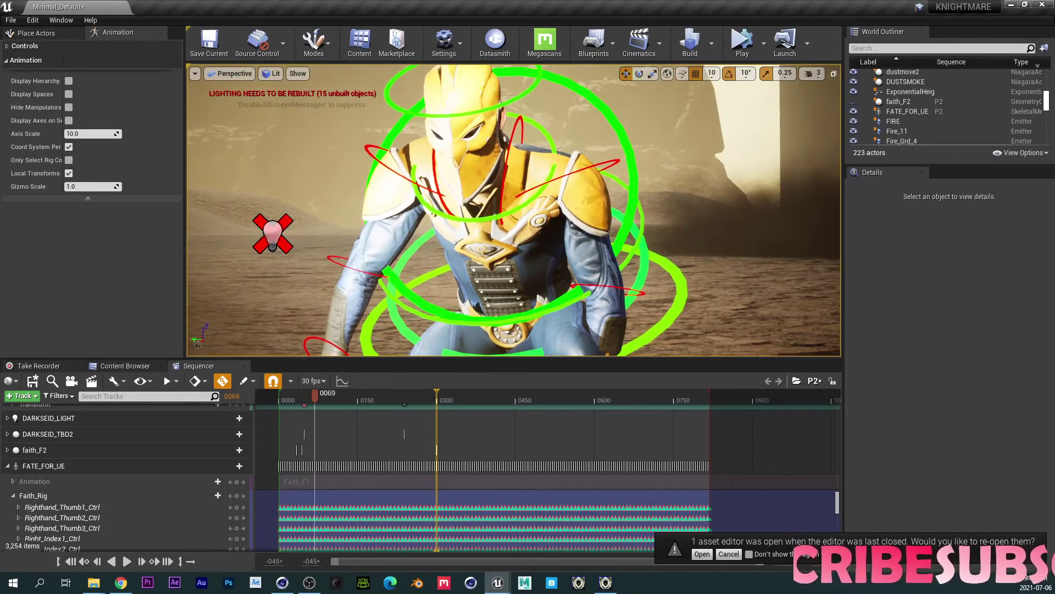
right_click_drag(472, 238, 480, 324)
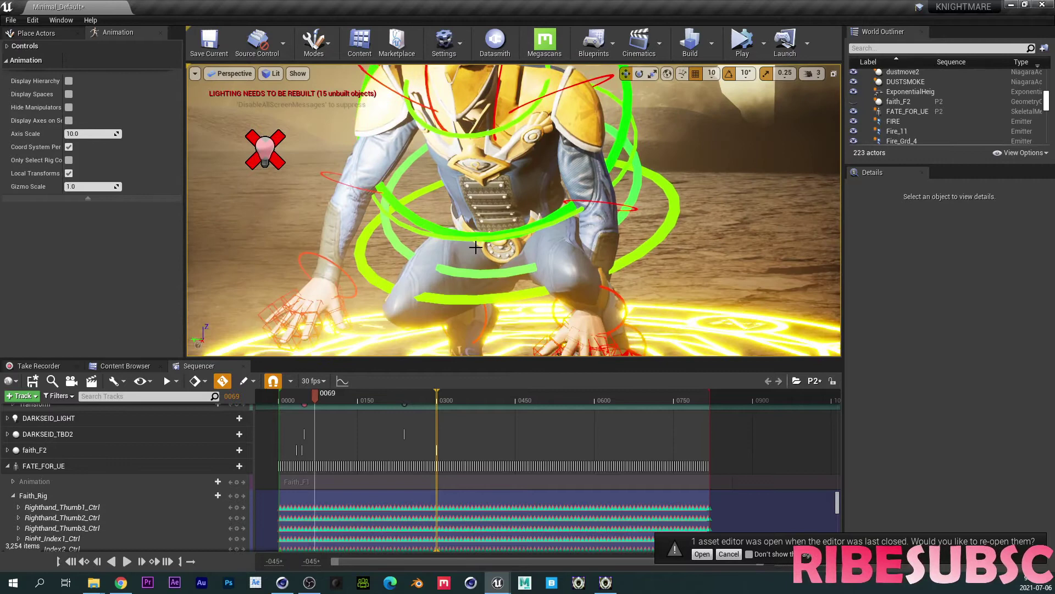
left_click(307, 395)
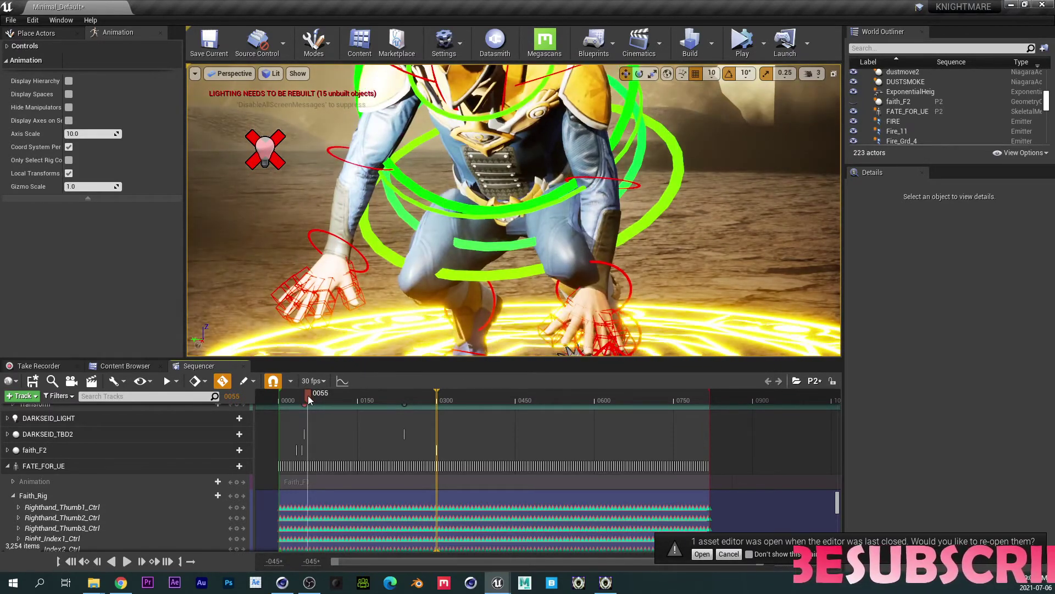
left_click_drag(308, 395, 292, 404)
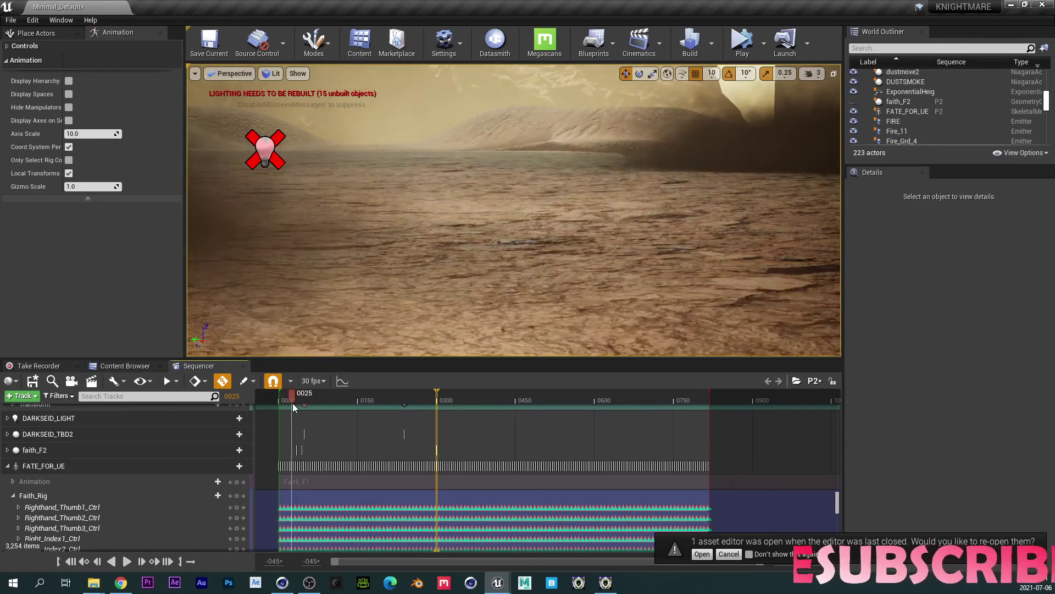
Step: Add an Additive section to the Faith_Rig track at frame 0 and key that section
left_click(71, 560)
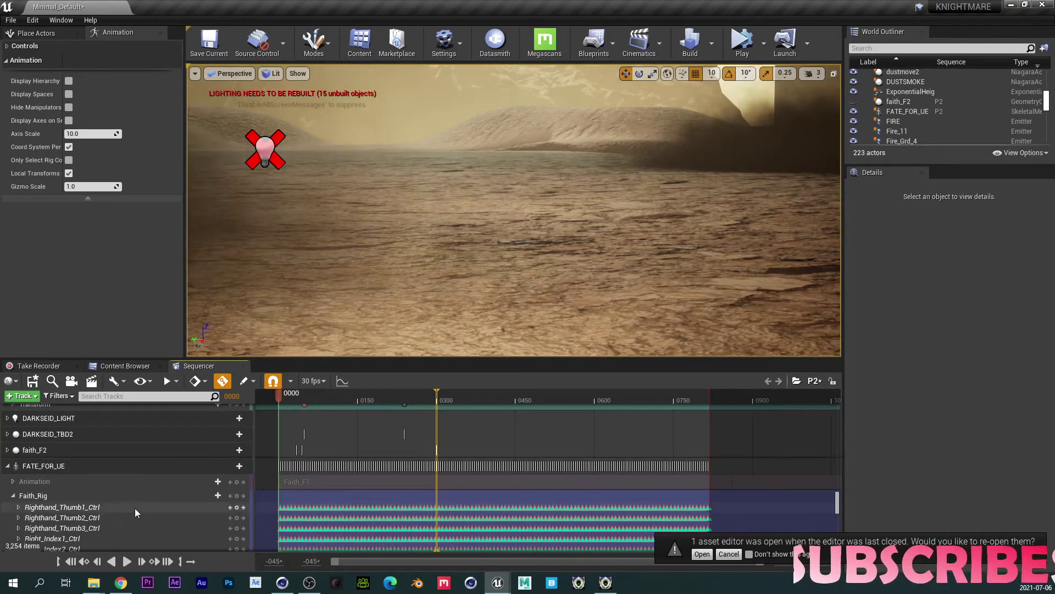
left_click(207, 496)
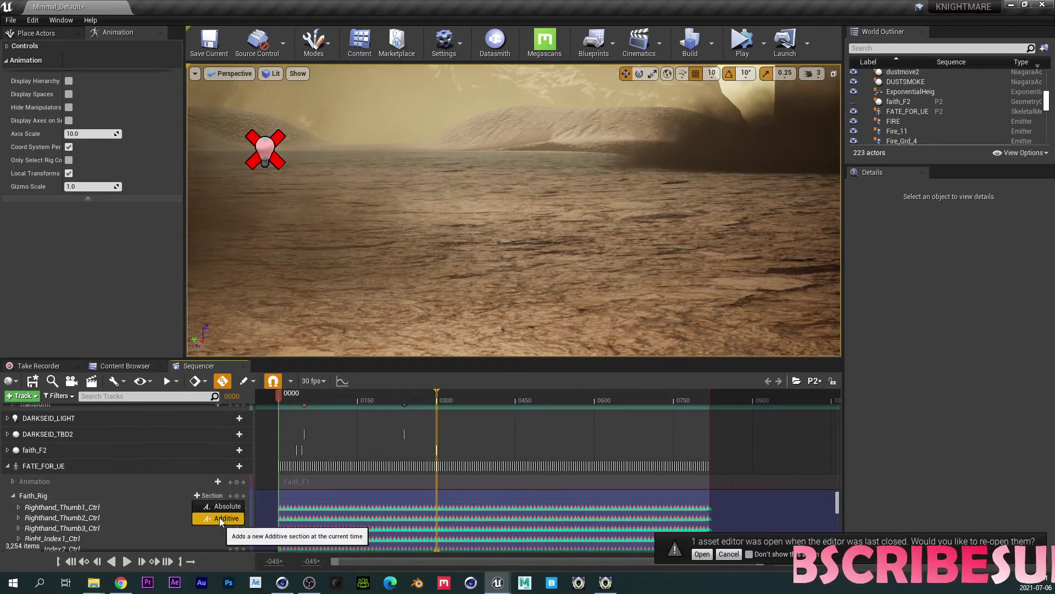
left_click(219, 518)
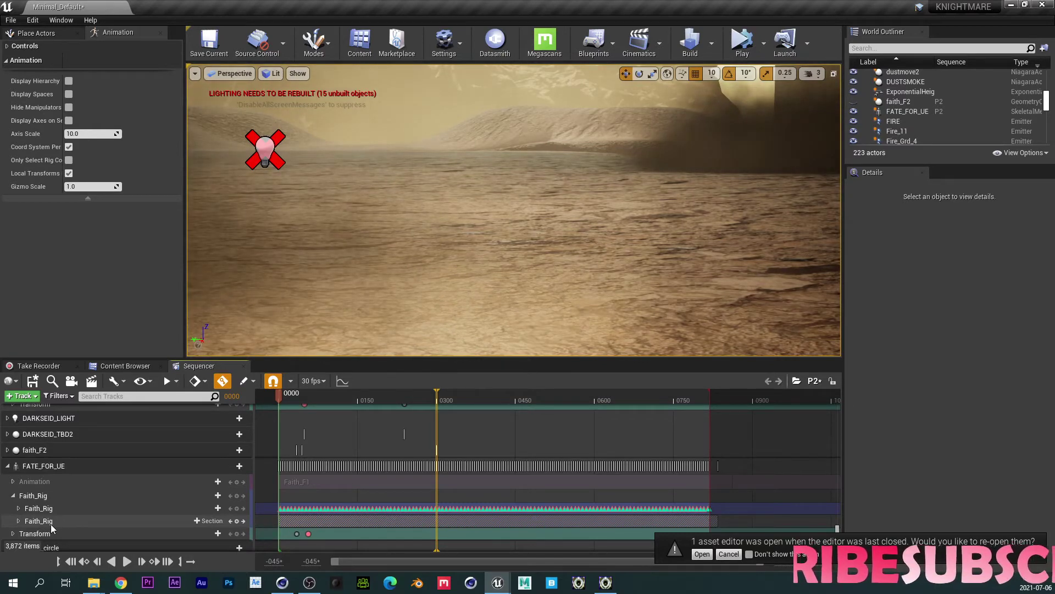
right_click(293, 521)
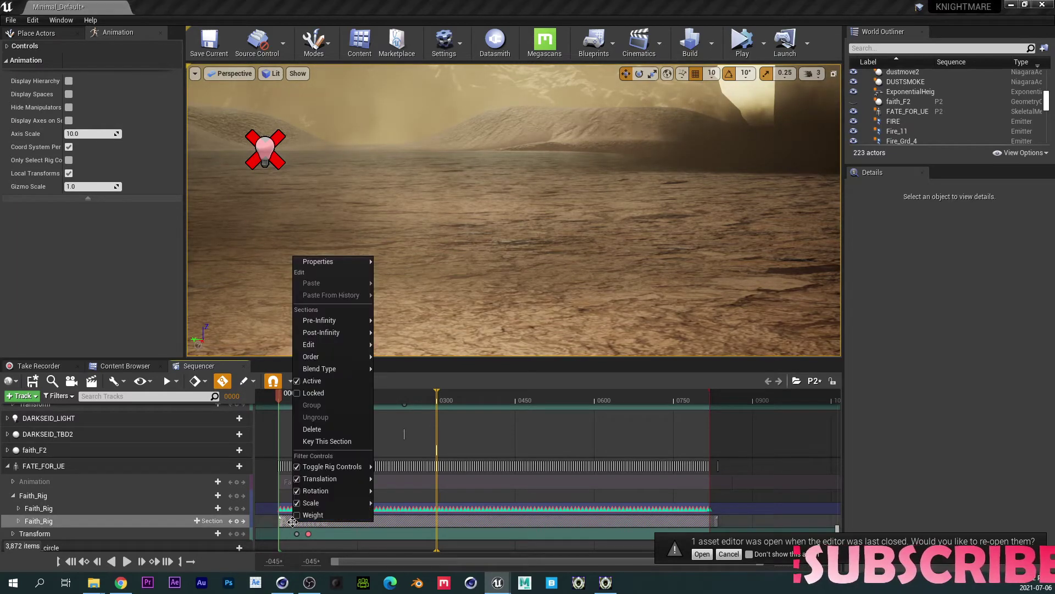
left_click(331, 441)
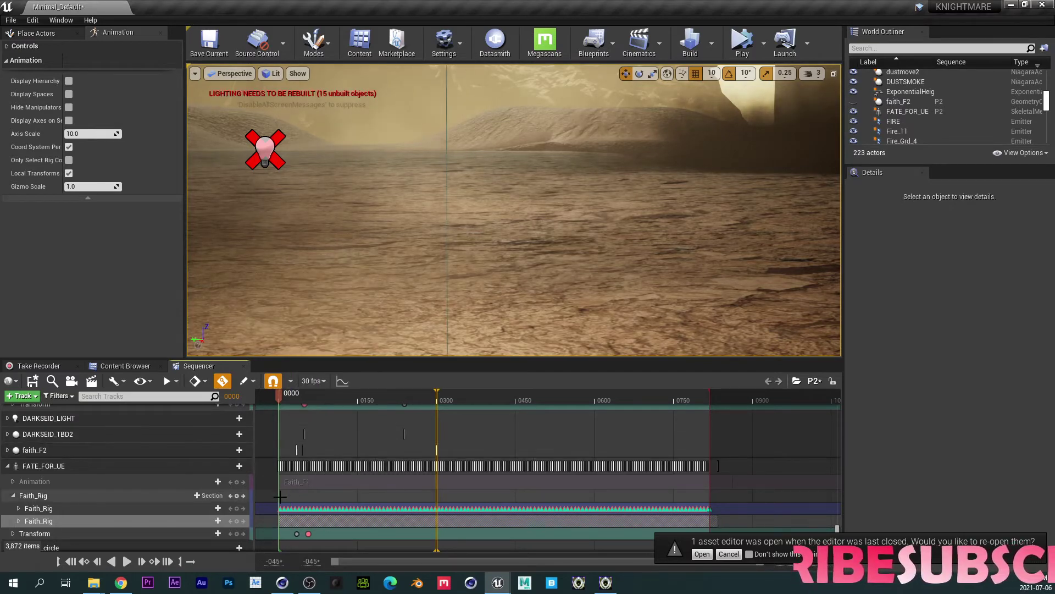
Step: At frame 69, rotate Leftarm_Ctrl outward to about -4.18, 15.90, -36.84
left_click(126, 562)
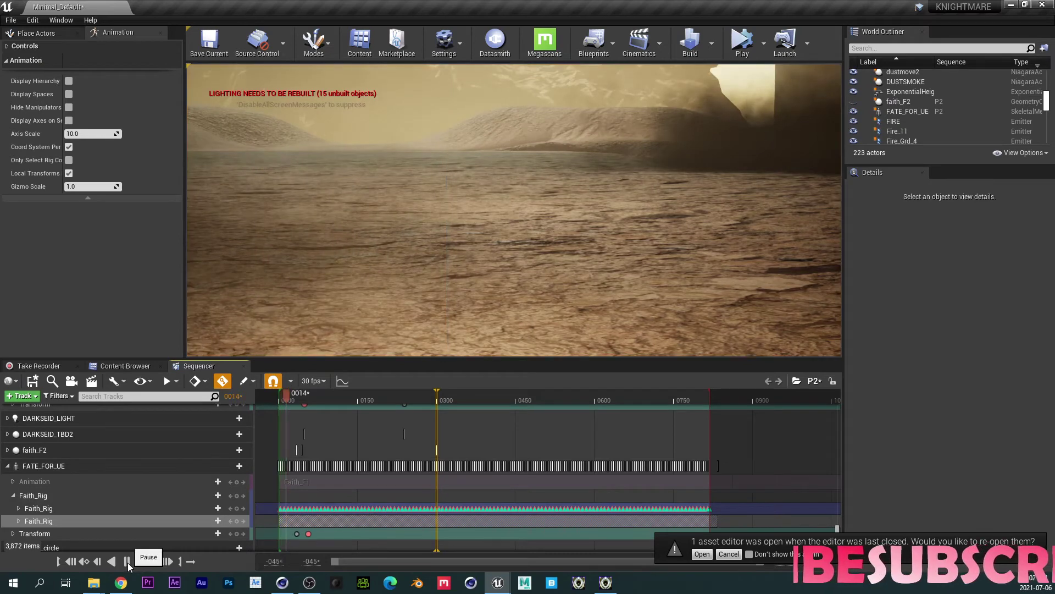
left_click(126, 561)
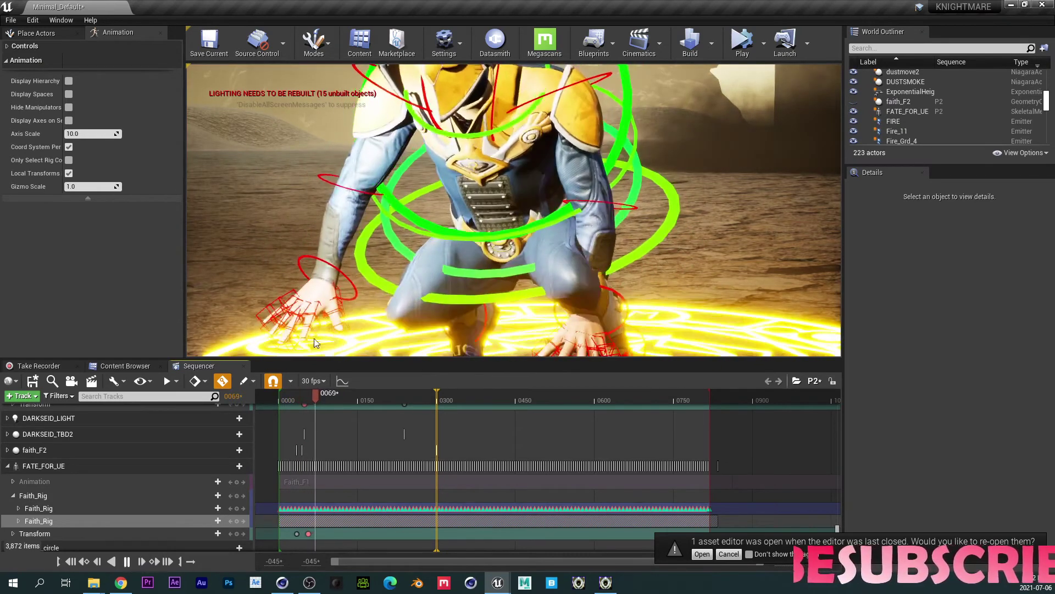
left_click_drag(557, 97, 569, 140)
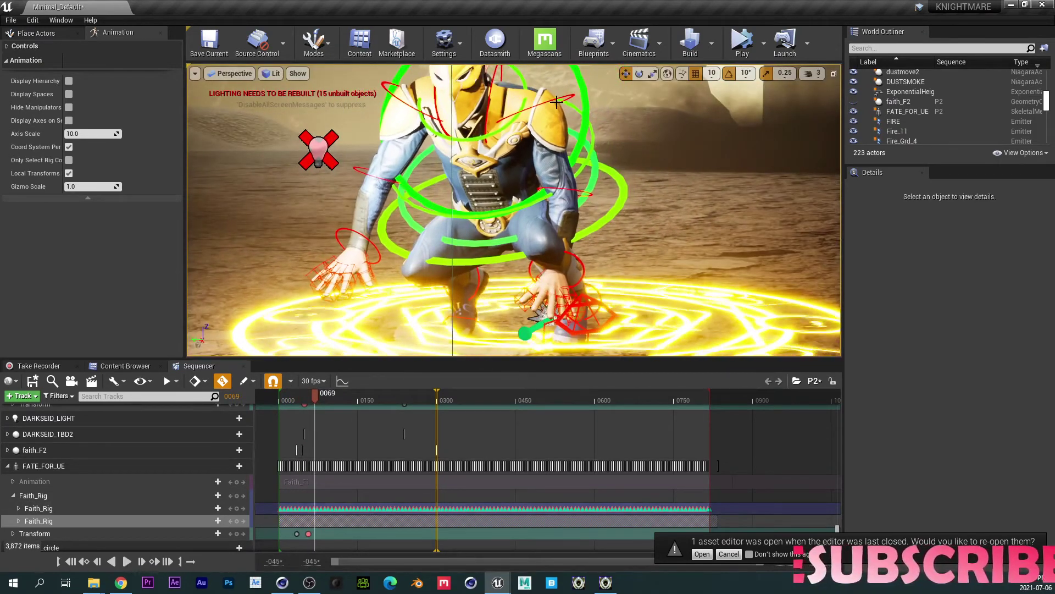
left_click(556, 98)
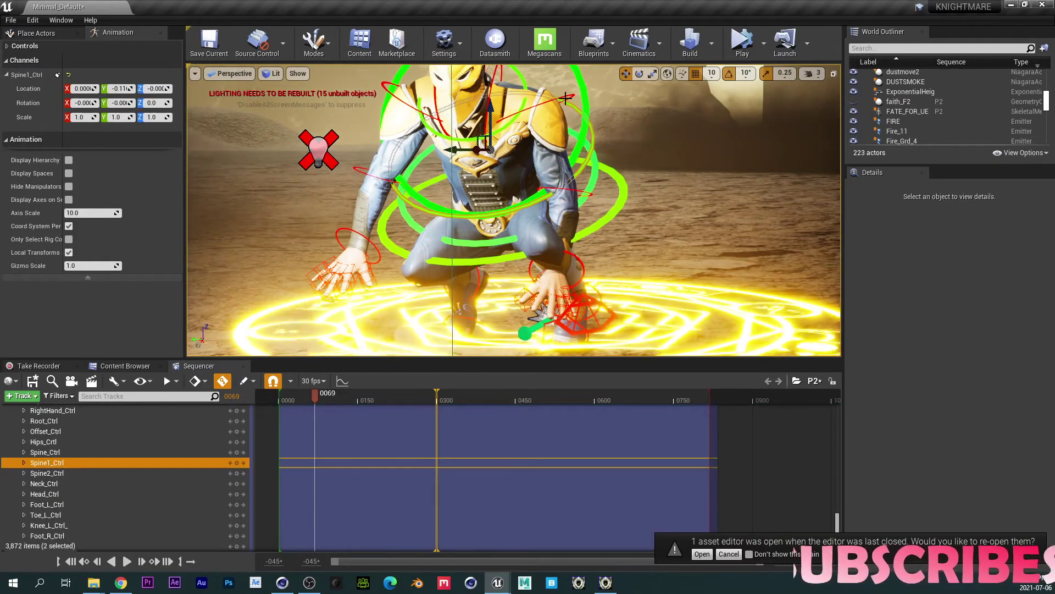
key("e")
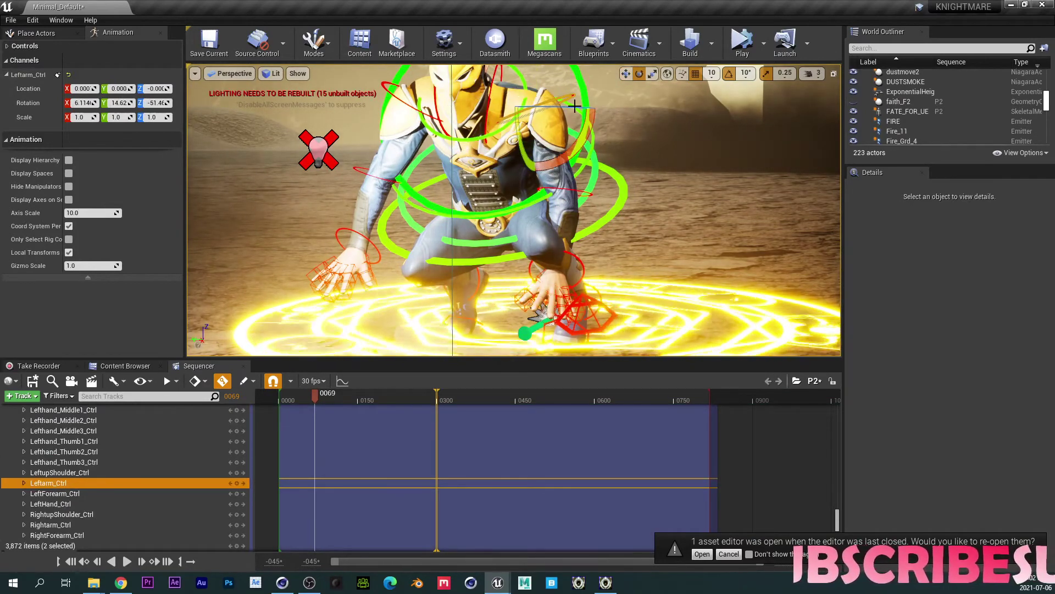
left_click_drag(588, 135, 555, 169)
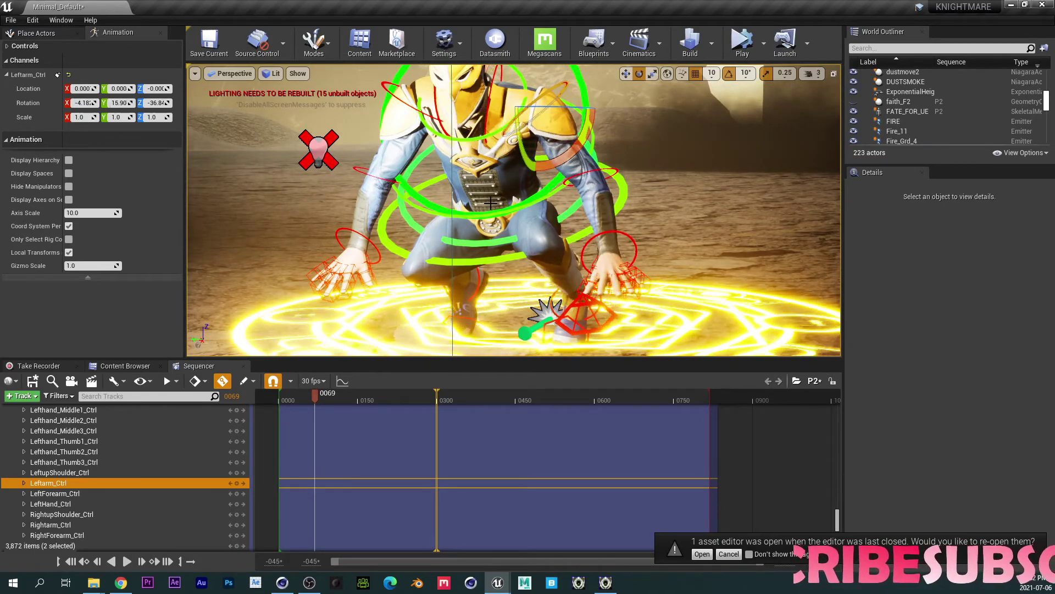
Step: Lower Hips_Crtl to a location of about -1.51, 15.79, 11.75 and tilt it forward to a rotation of about 19.85, 1.17, -1.89
left_click_drag(491, 204, 583, 236, "alt")
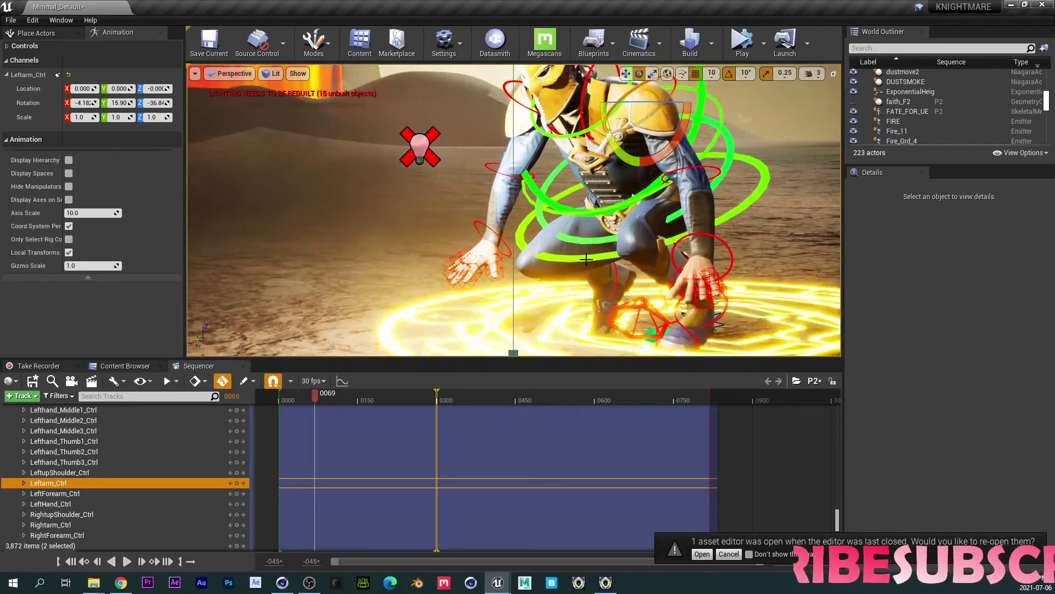
left_click(588, 256)
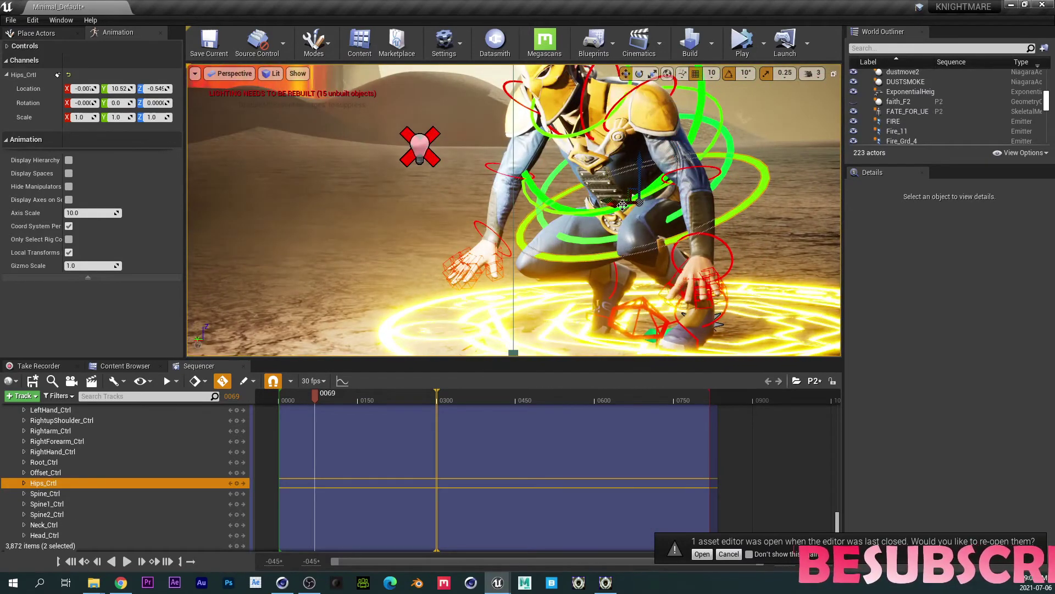
left_click_drag(606, 203, 617, 195)
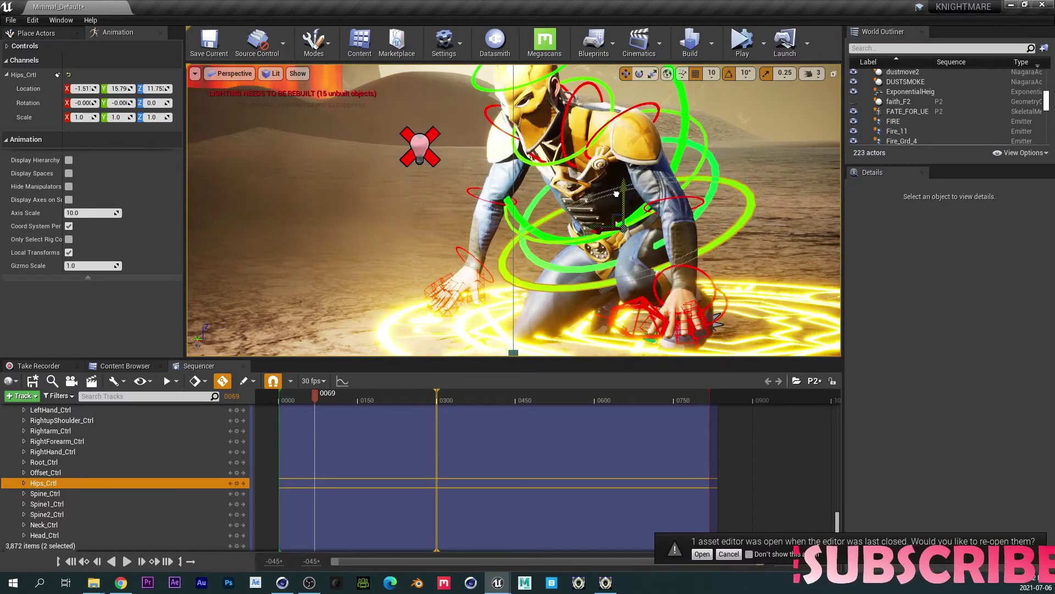
right_click_drag(617, 194, 766, 195)
key("e")
left_click_drag(476, 184, 457, 247)
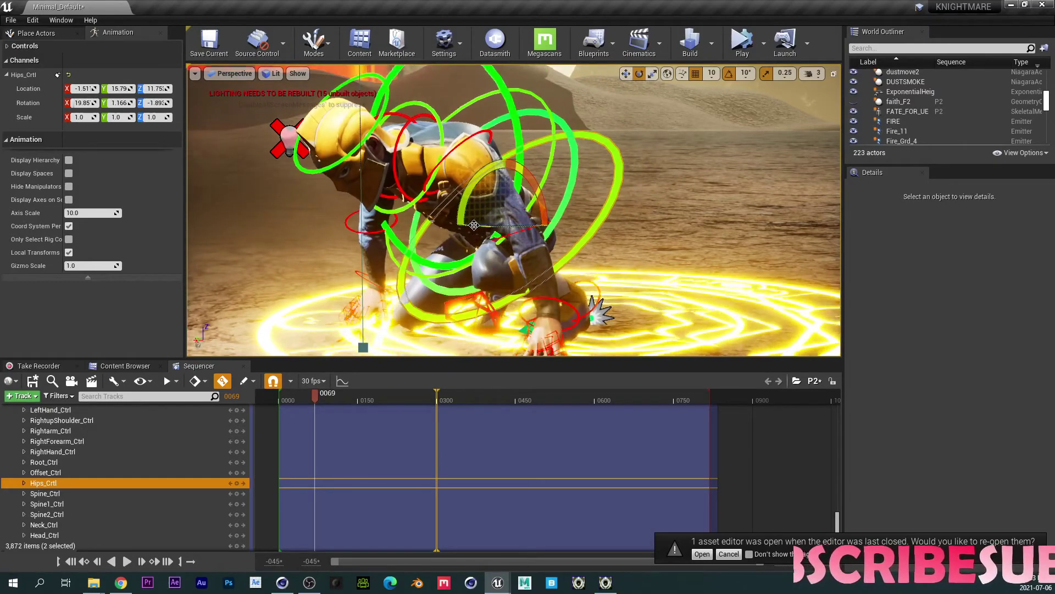
Step: Rotate Spine_Ctrl to about 16.49, 1.54, 2.76 and rotate RightForearm_Ctrl to adjust the right arm's bend
right_click_drag(505, 323, 401, 242)
left_click(392, 189)
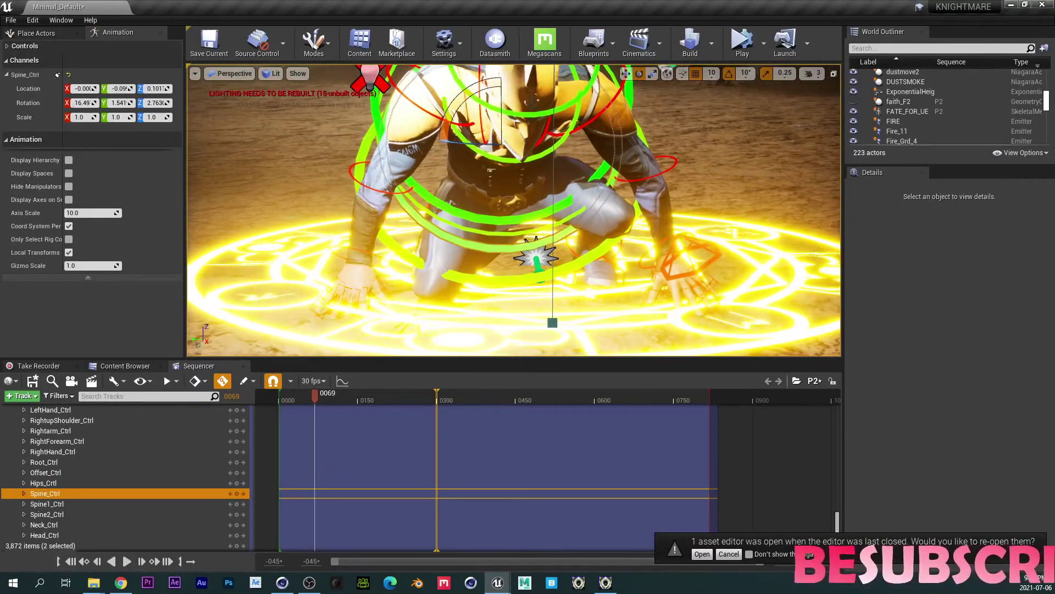
left_click(363, 184)
right_click_drag(481, 248, 426, 222)
left_click(524, 256)
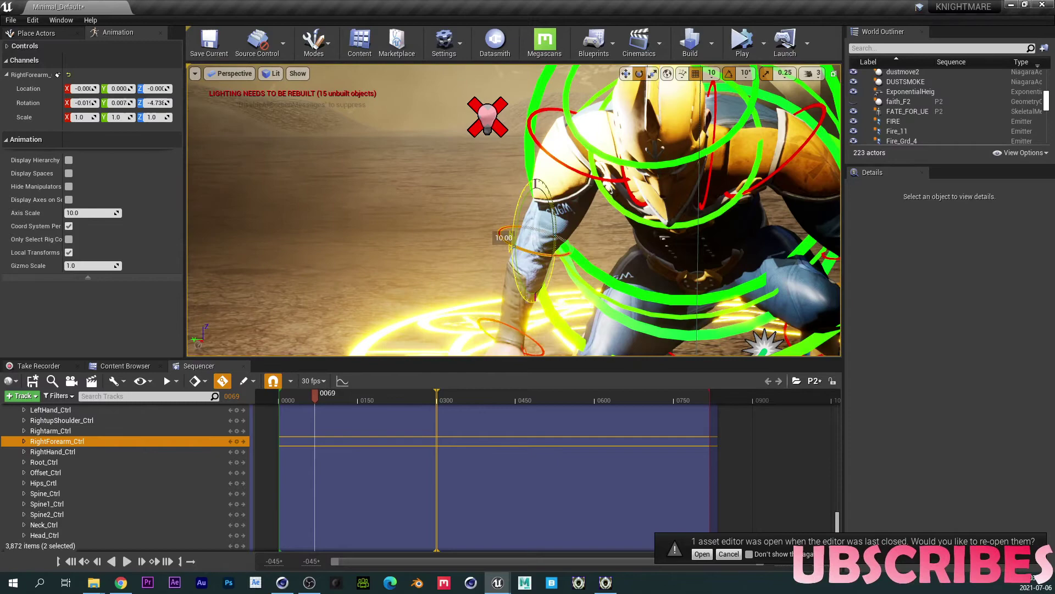
Step: Rotate Foot_L_Ctrl to about -32.4, -36.0, 85.84 to adjust the left foot on the magic circle
right_click_drag(565, 248, 504, 194)
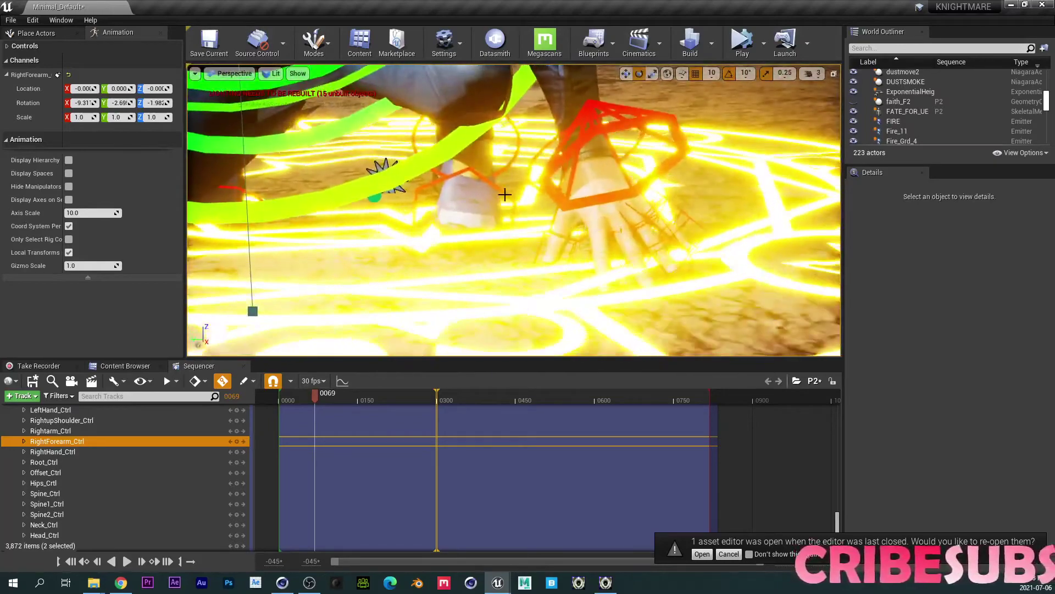
left_click(484, 167)
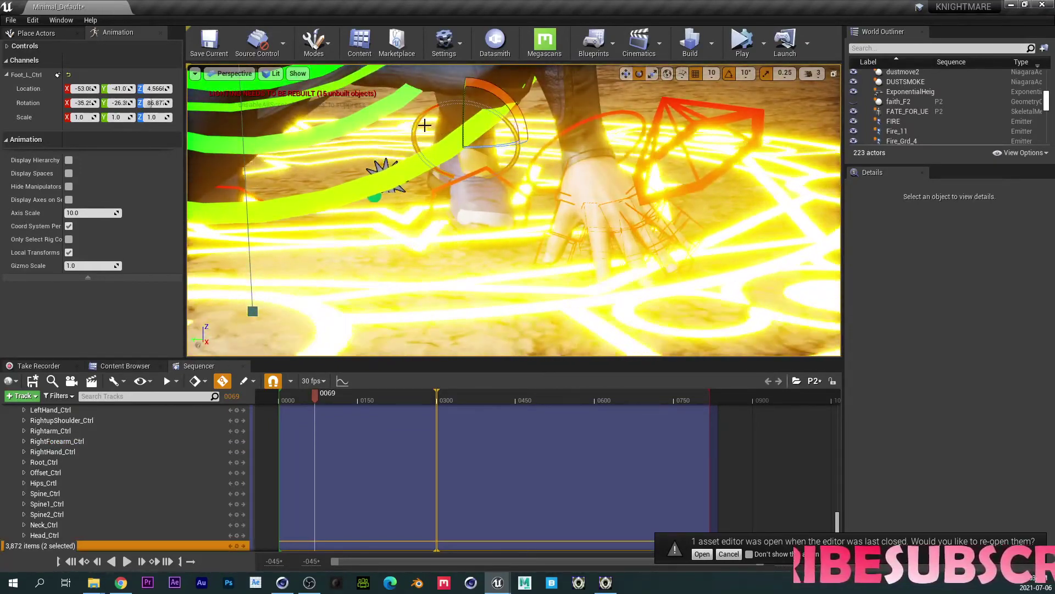
left_click_drag(484, 88, 431, 145)
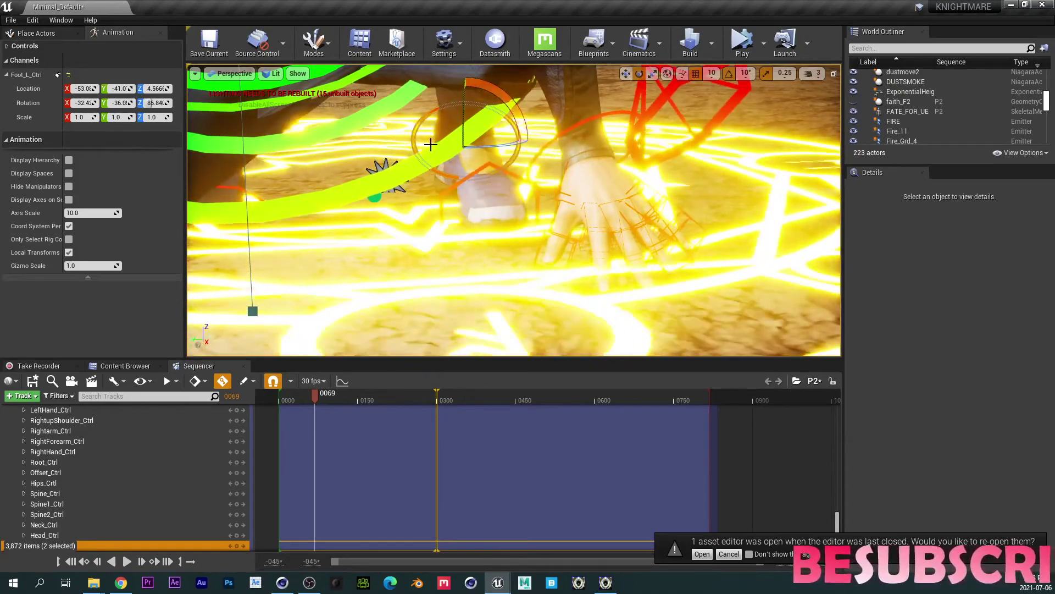
Step: Try raising Hips_Crtl to a location of about -2.28, 12.23, 20.55 at frame 69
right_click_drag(431, 145, 245, 168)
scroll(414, 145, "down", 6)
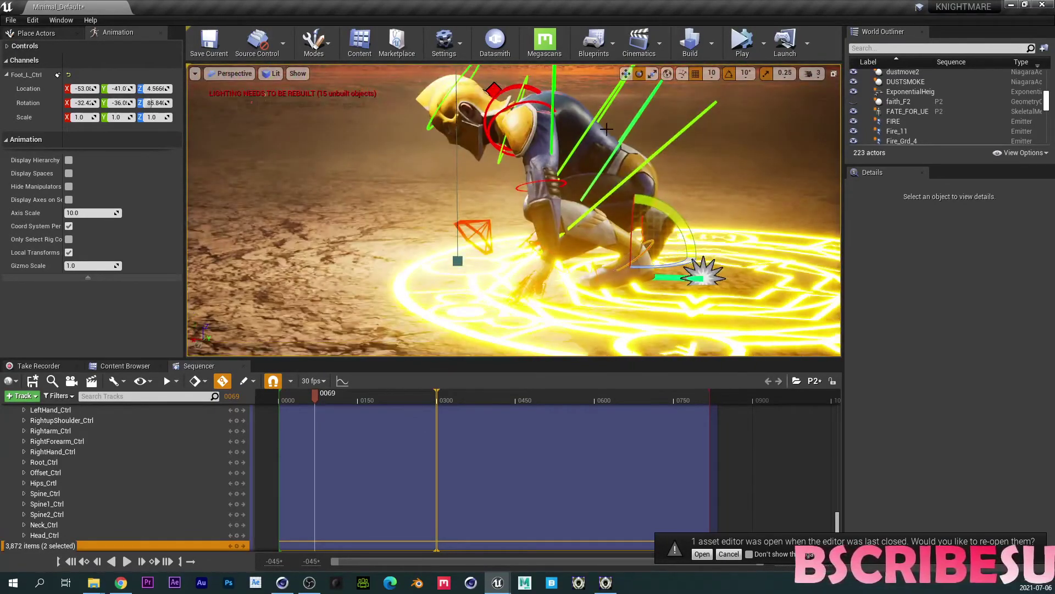
left_click(673, 139)
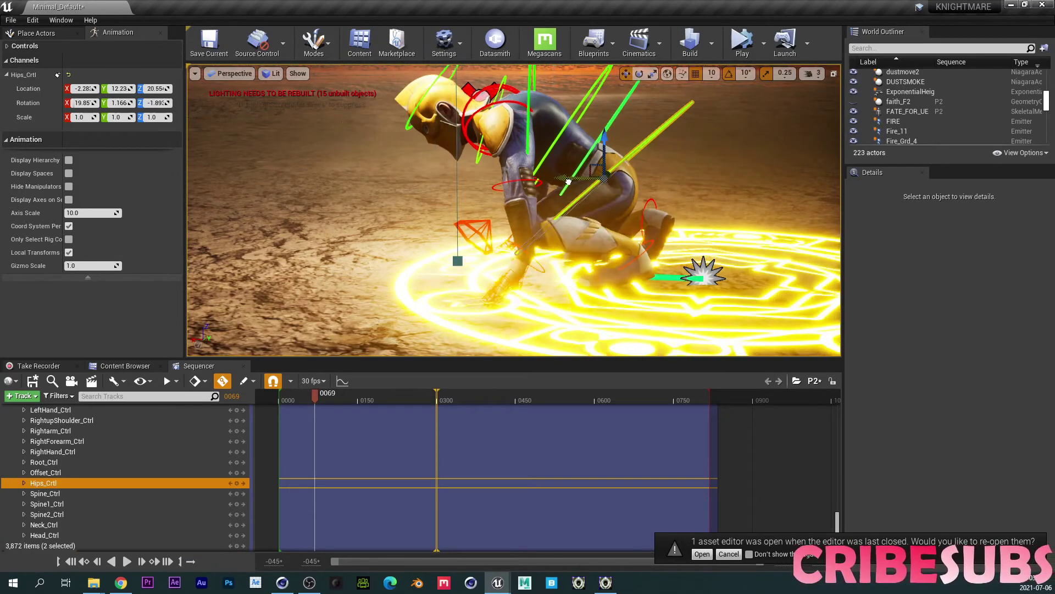
left_click_drag(564, 183, 562, 183)
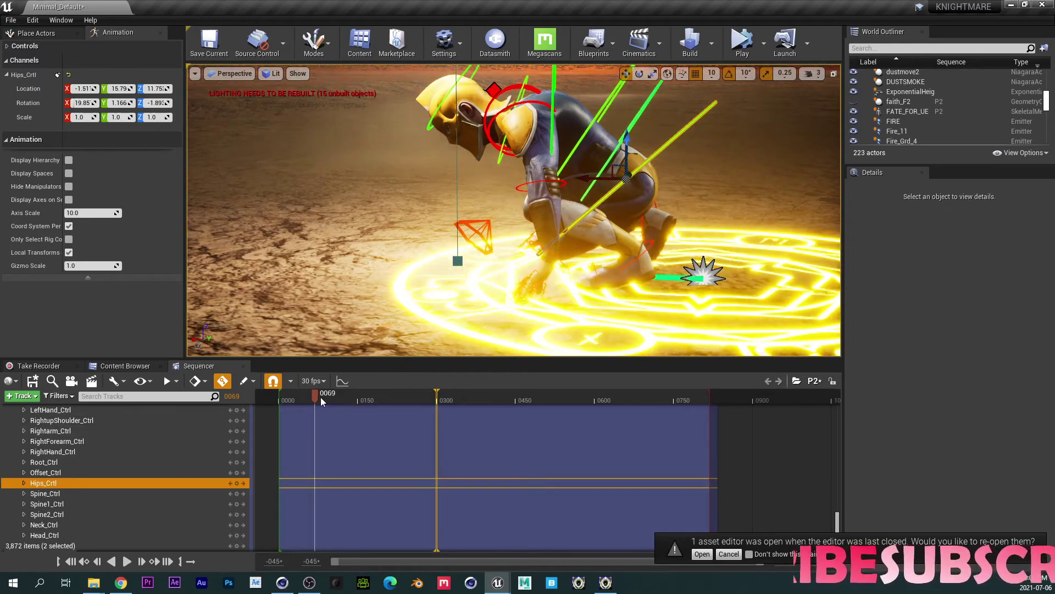
Step: Play the landing from frame 52 to about frame 80 to review the adjusted pose
left_click_drag(321, 397, 303, 396)
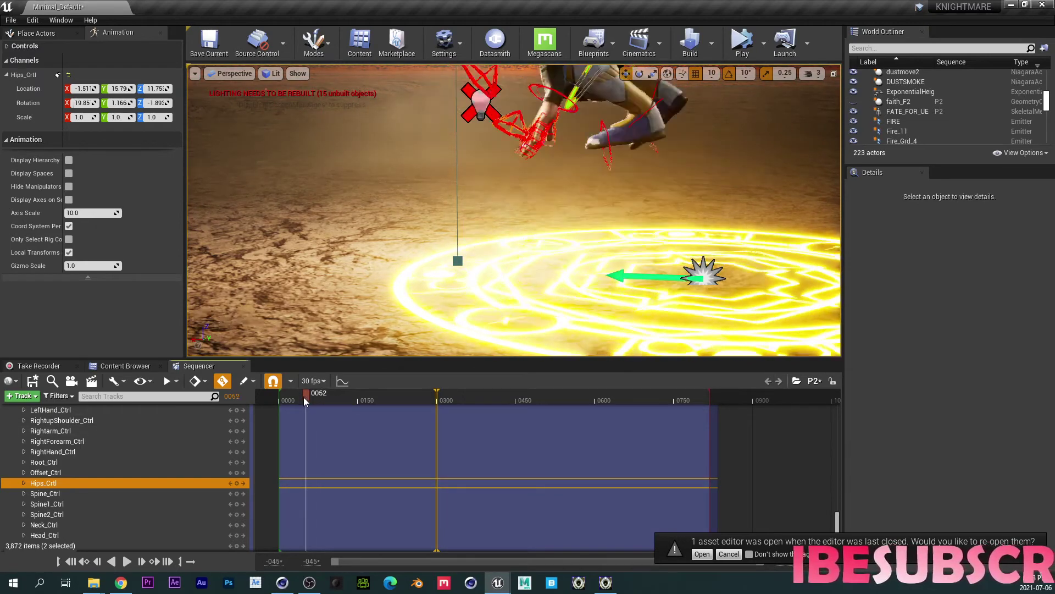
left_click(127, 560)
left_click(127, 561)
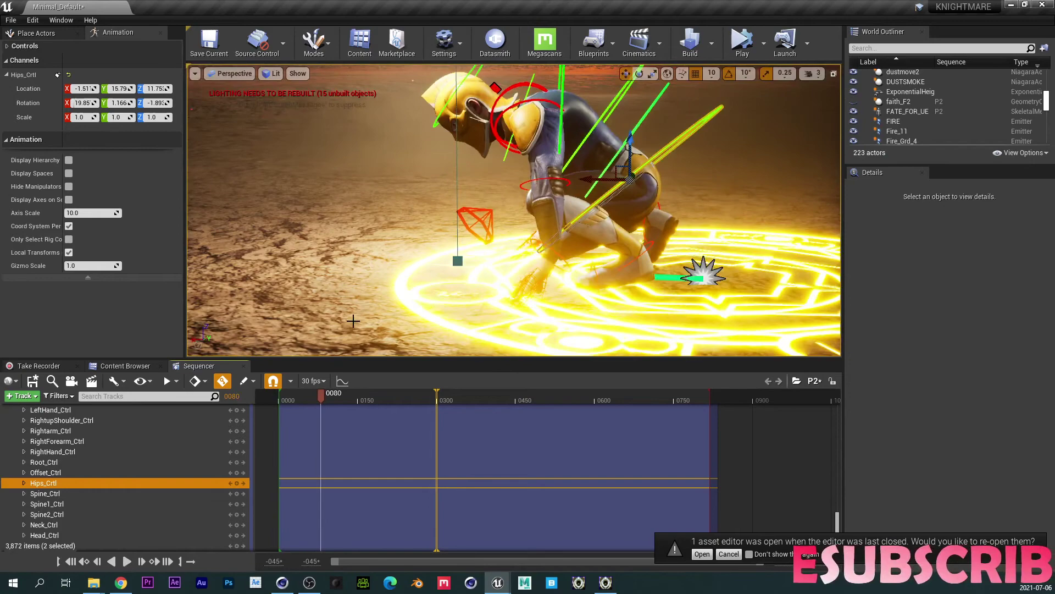
Step: Expand the Hips_Crtl channels and key its transform at frame 70
right_click_drag(480, 213, 432, 278)
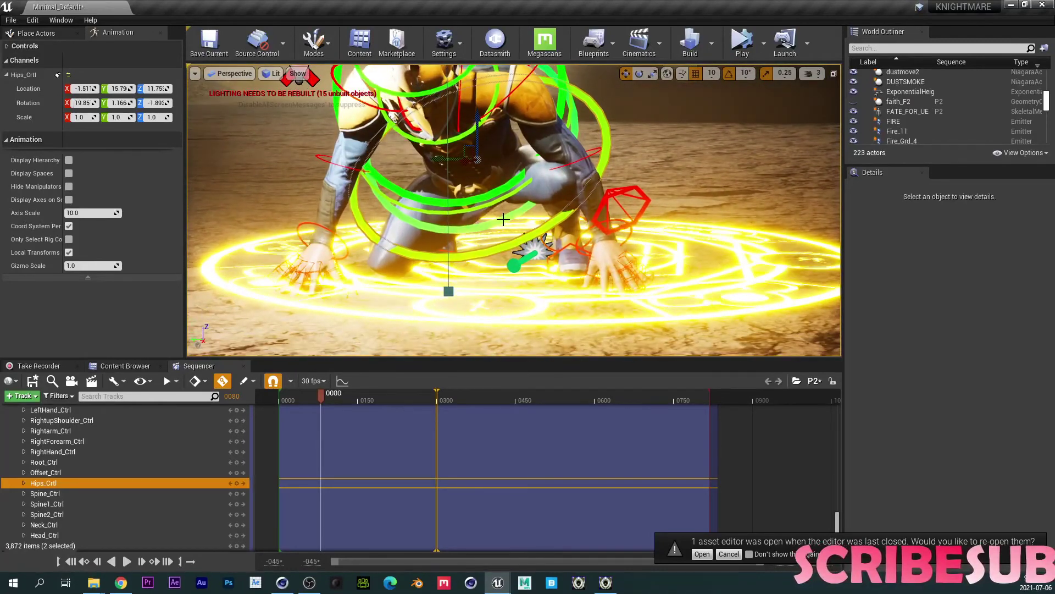
left_click(24, 483)
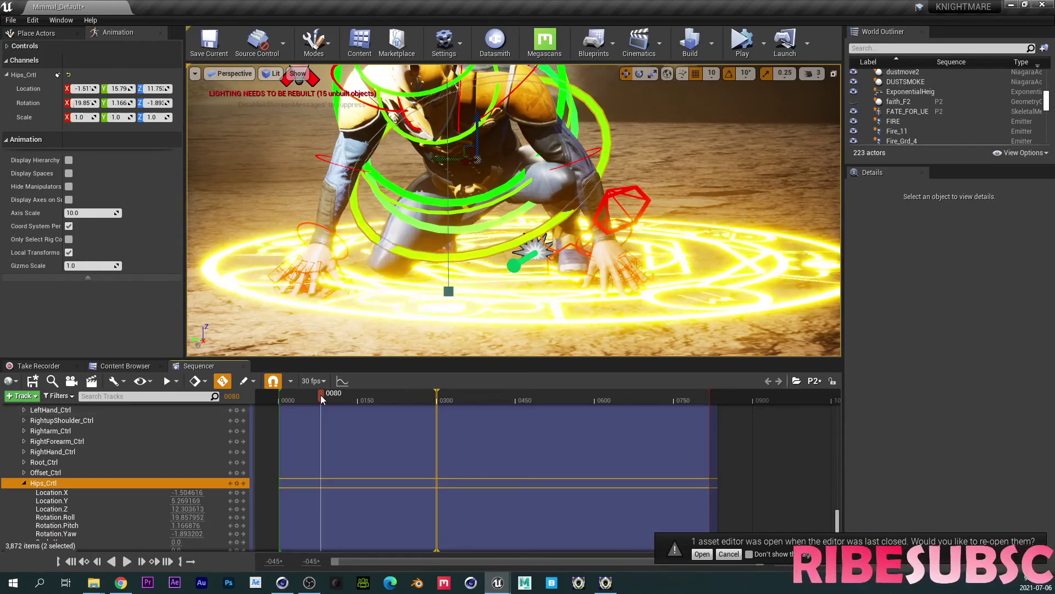
mouse_move(321, 395)
left_mouse_down()
mouse_move(300, 403)
mouse_move(314, 398)
left_mouse_up()
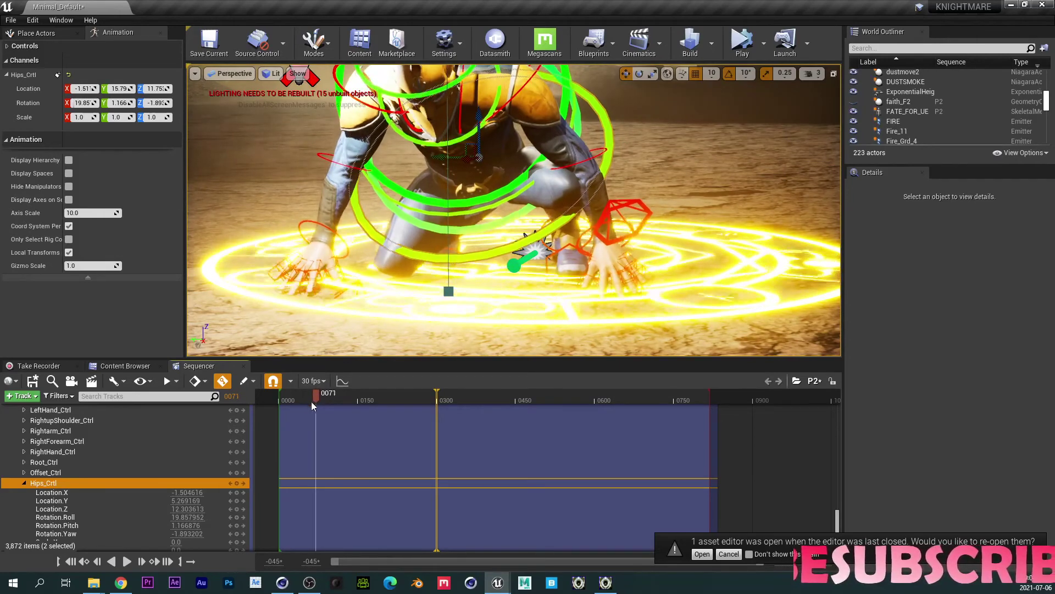
left_click(237, 484)
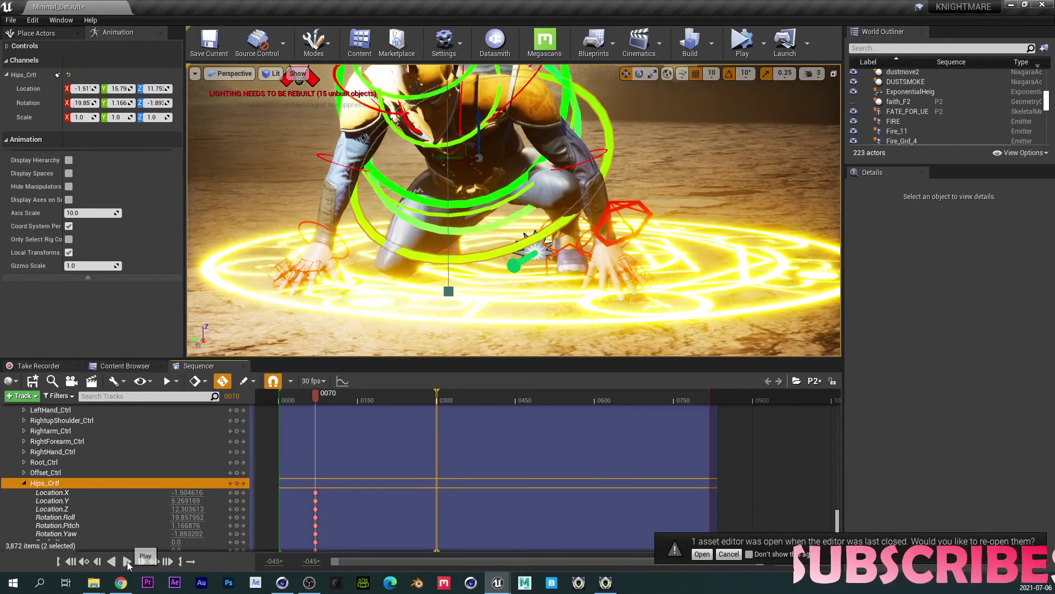
Step: Try resetting Hips_Crtl to its default transform at frame 90 and check the pose over the following frames
left_click(127, 561)
left_click(69, 75)
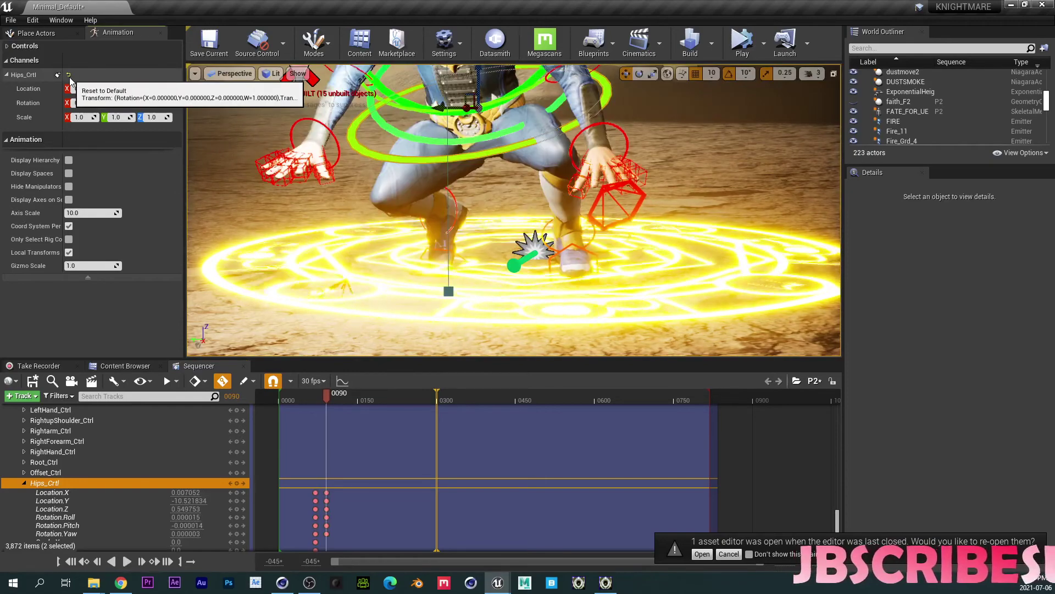
left_click(306, 393)
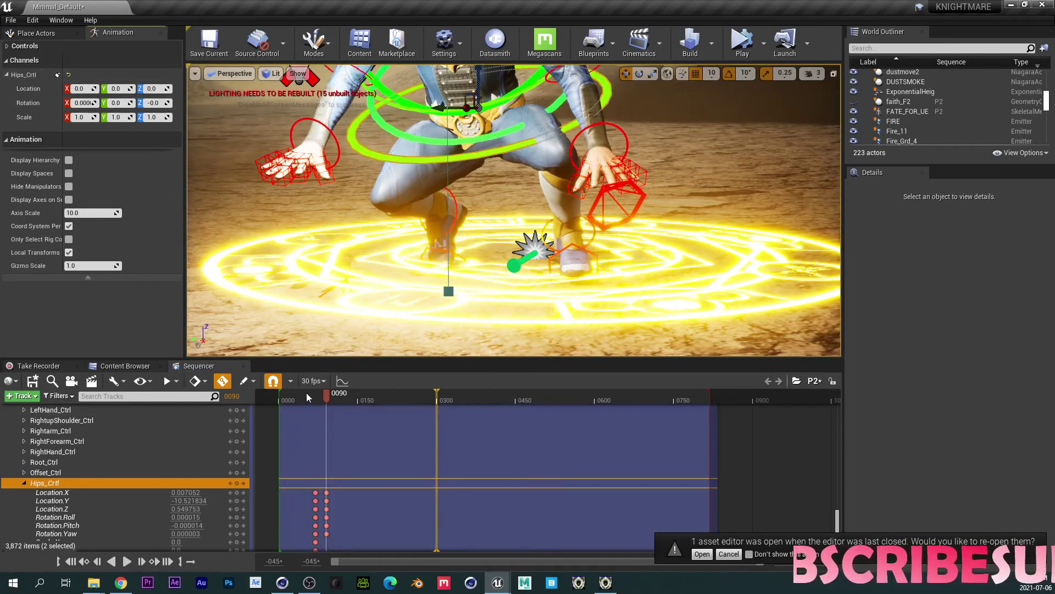
left_click(127, 561)
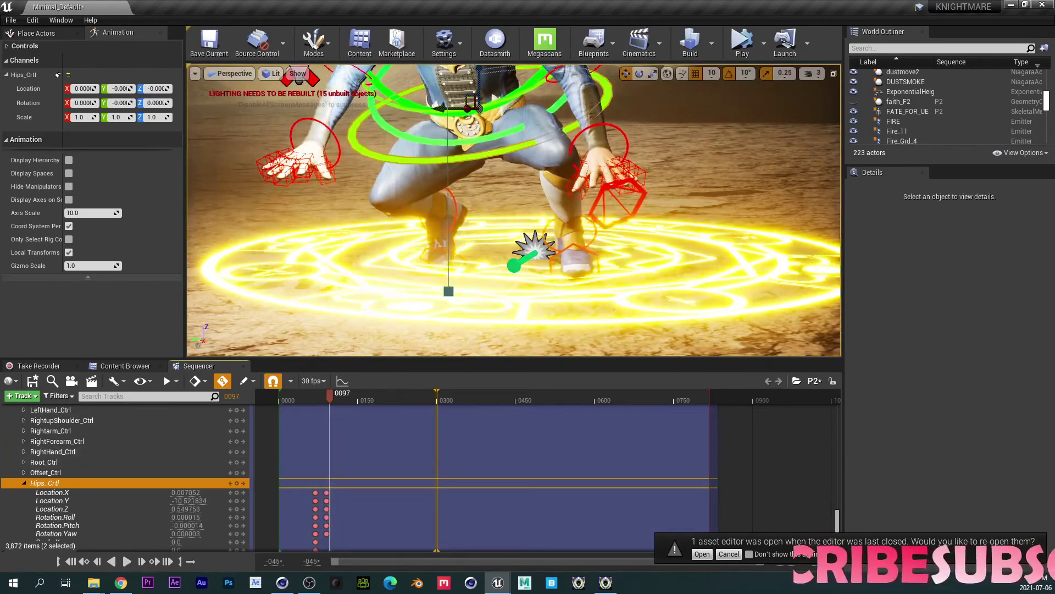
middle_click_drag(419, 308, 408, 163)
middle_click_drag(475, 77, 519, 243)
scroll(476, 78, "down", 3)
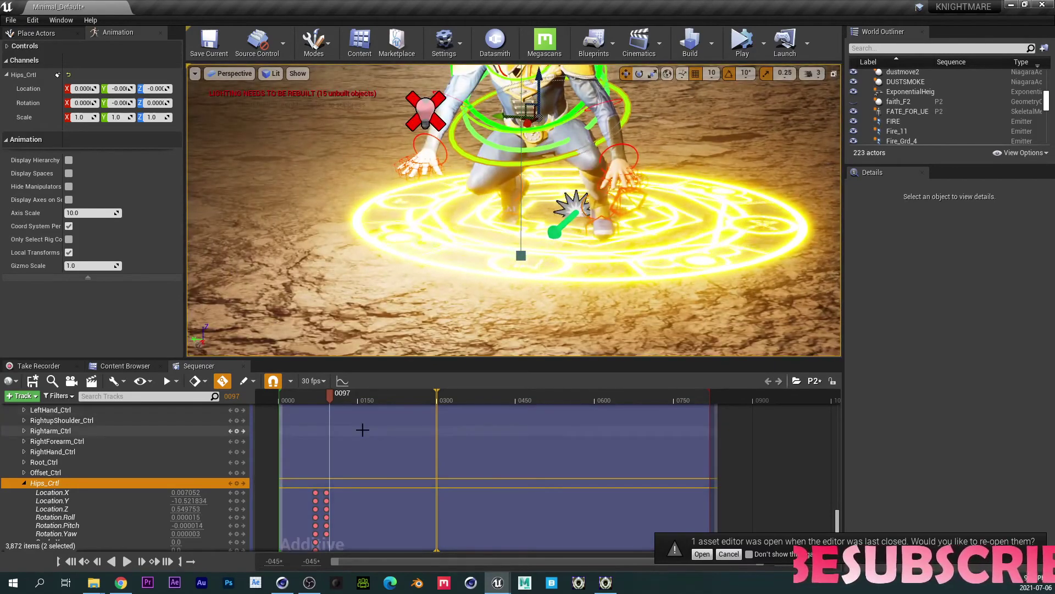
mouse_move(333, 397)
left_mouse_down()
mouse_move(315, 403)
mouse_move(343, 395)
left_mouse_up()
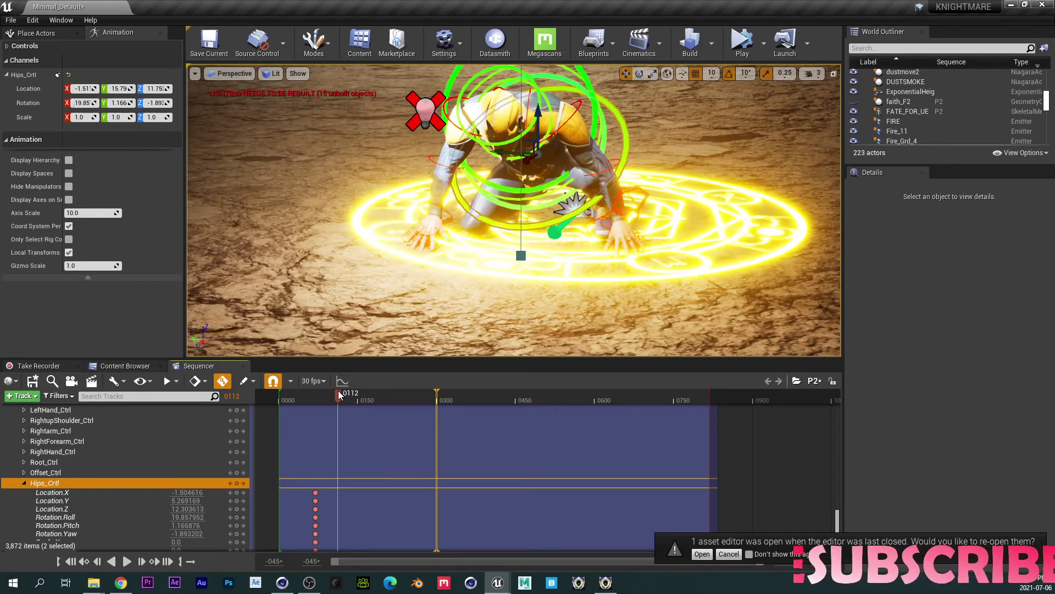
mouse_move(338, 395)
left_mouse_down()
mouse_move(314, 404)
mouse_move(400, 391)
mouse_move(329, 398)
mouse_move(381, 387)
mouse_move(334, 400)
mouse_move(339, 407)
left_mouse_up()
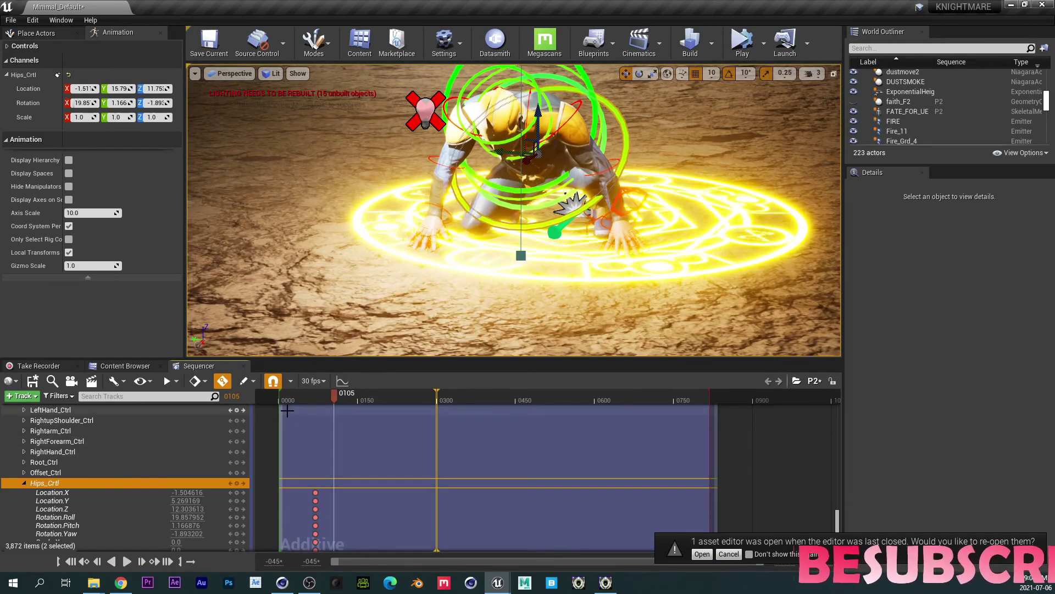
Step: Save all modified content, including Faith_Rig, the Minimal_Default level and the P2 level sequence
left_click(127, 369)
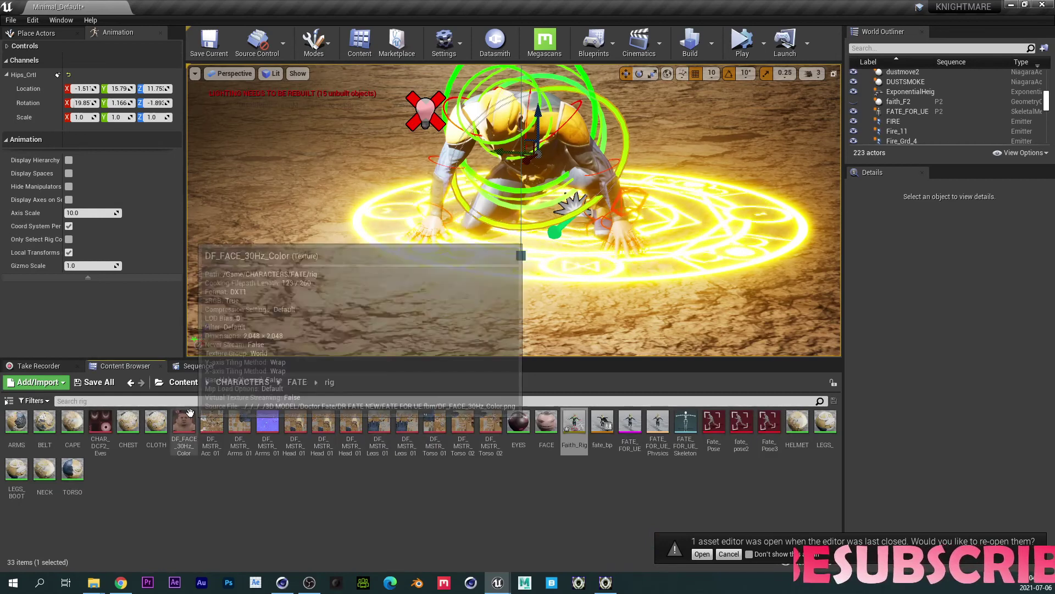
left_click(93, 382)
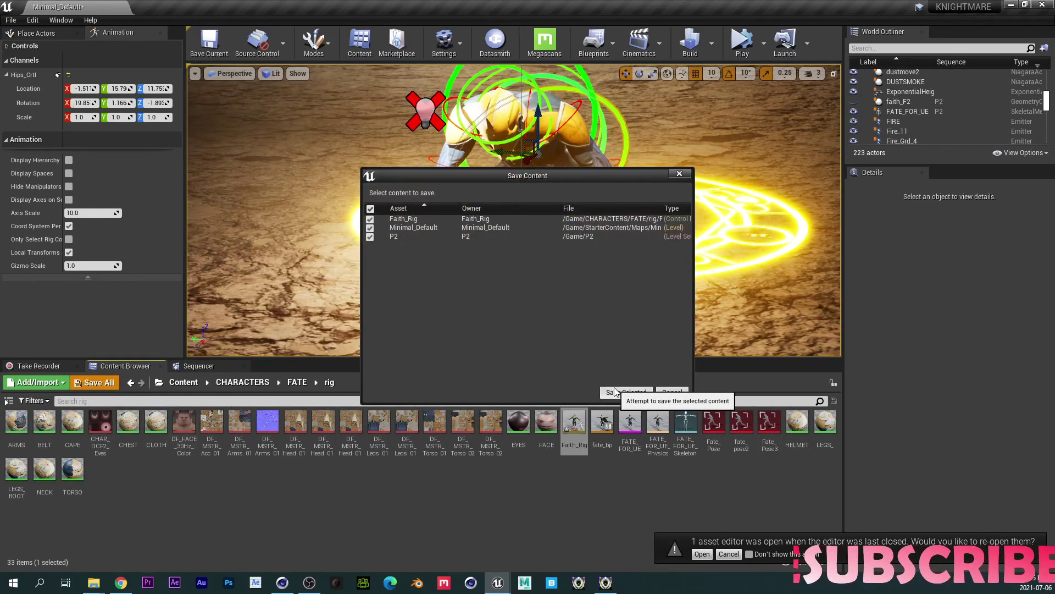
left_click(625, 390)
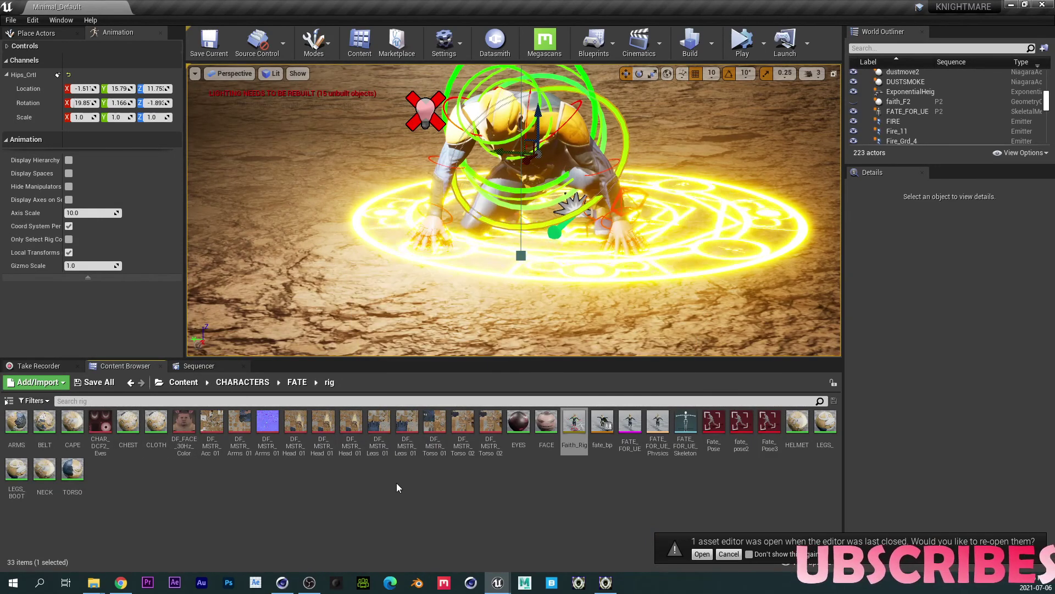